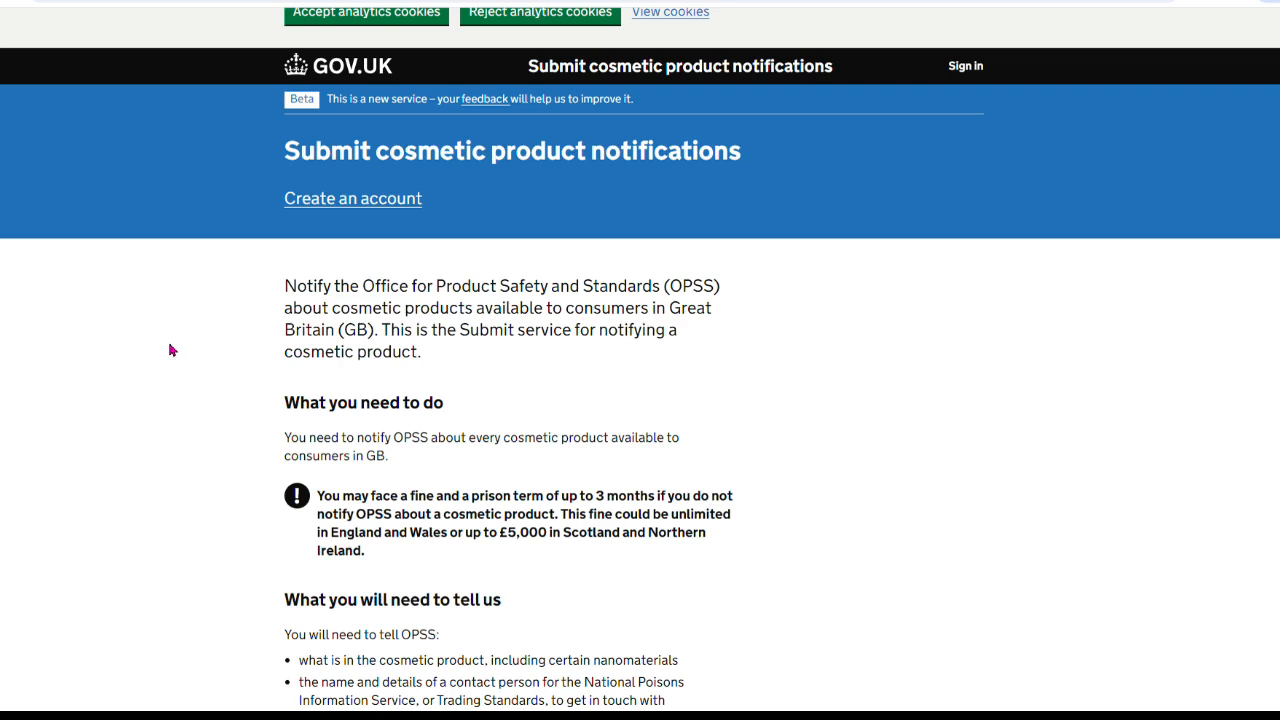
# Read the service's start page on what must be notified to OPSS and who the Responsible Person is.
pyautogui.scroll(-1, 178, 341)
pyautogui.scroll(-3, 179, 347)
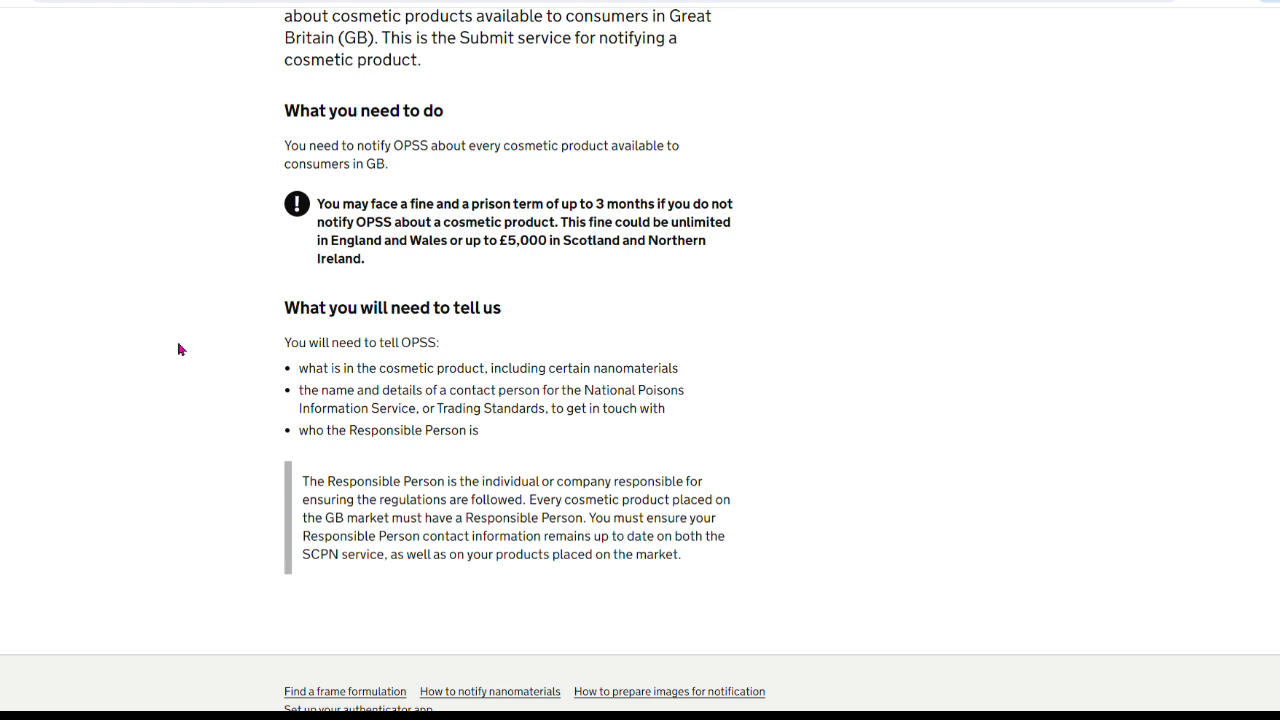
pyautogui.scroll(1, 180, 349)
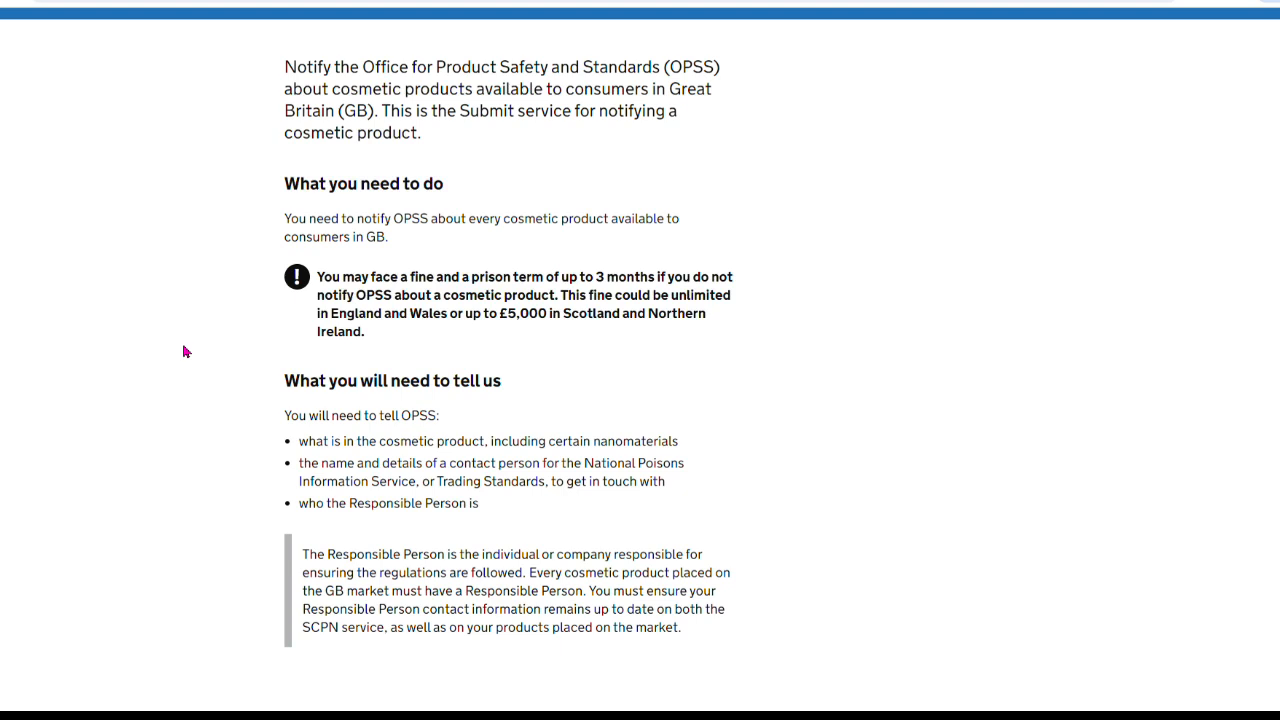
pyautogui.scroll(2, 184, 351)
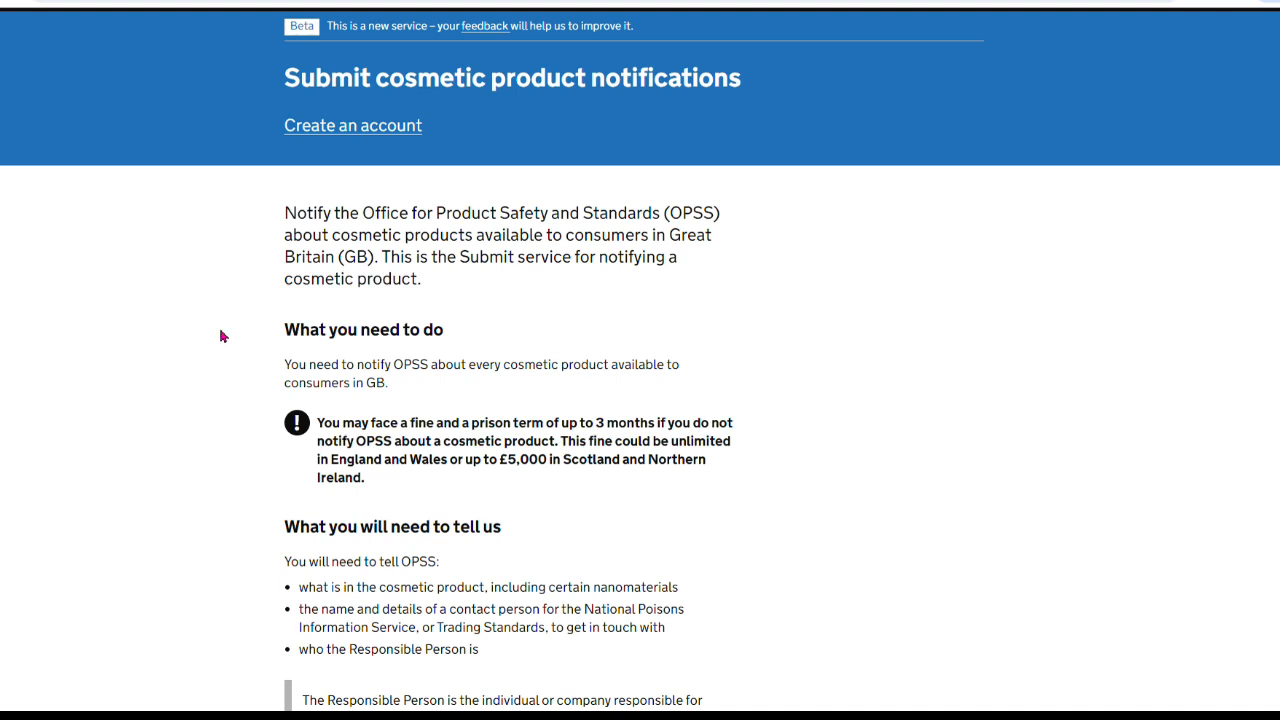
pyautogui.scroll(-3, 237, 326)
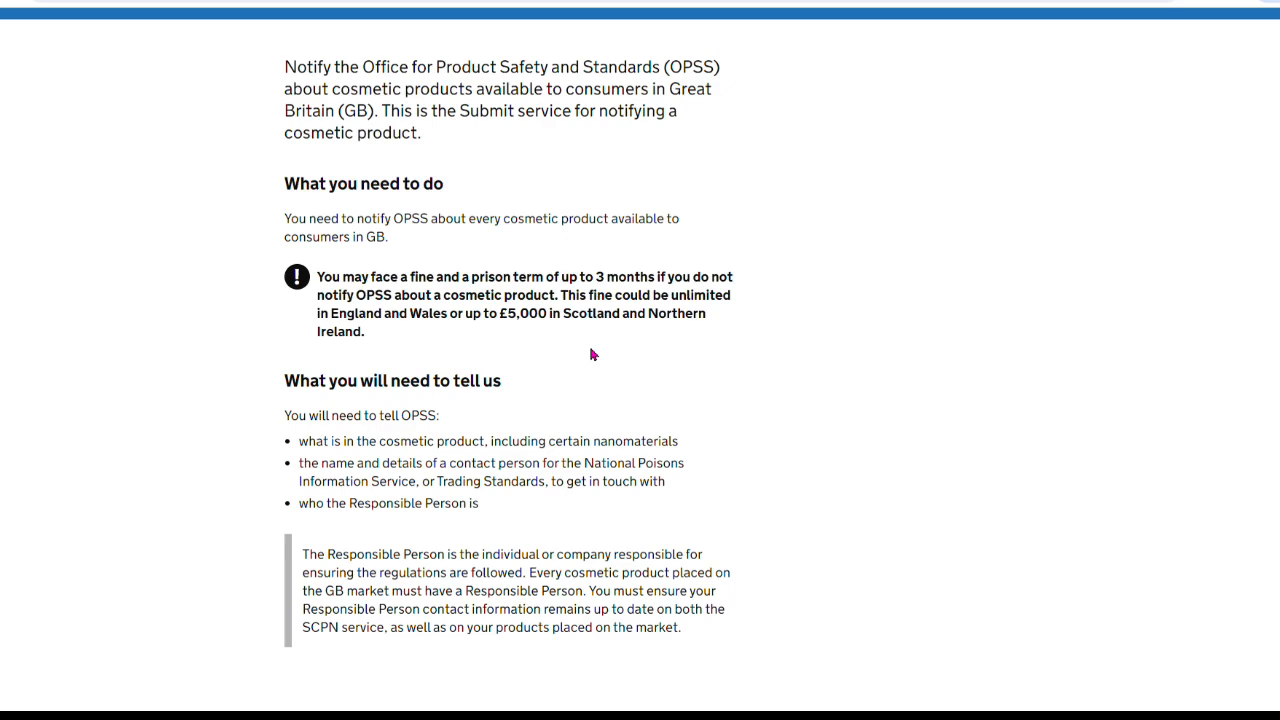
pyautogui.scroll(-2, 868, 363)
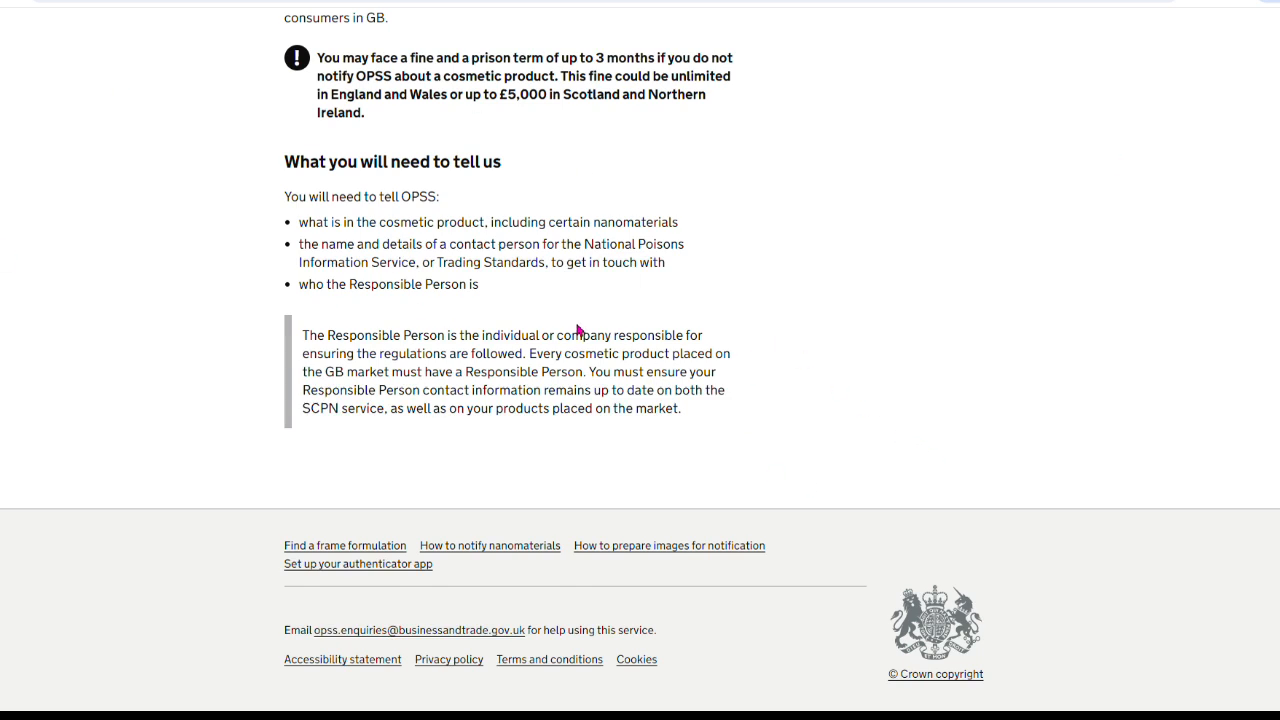
# Open the Find a frame formulation page and look through its cosmetic product categories.
pyautogui.click(349, 549)
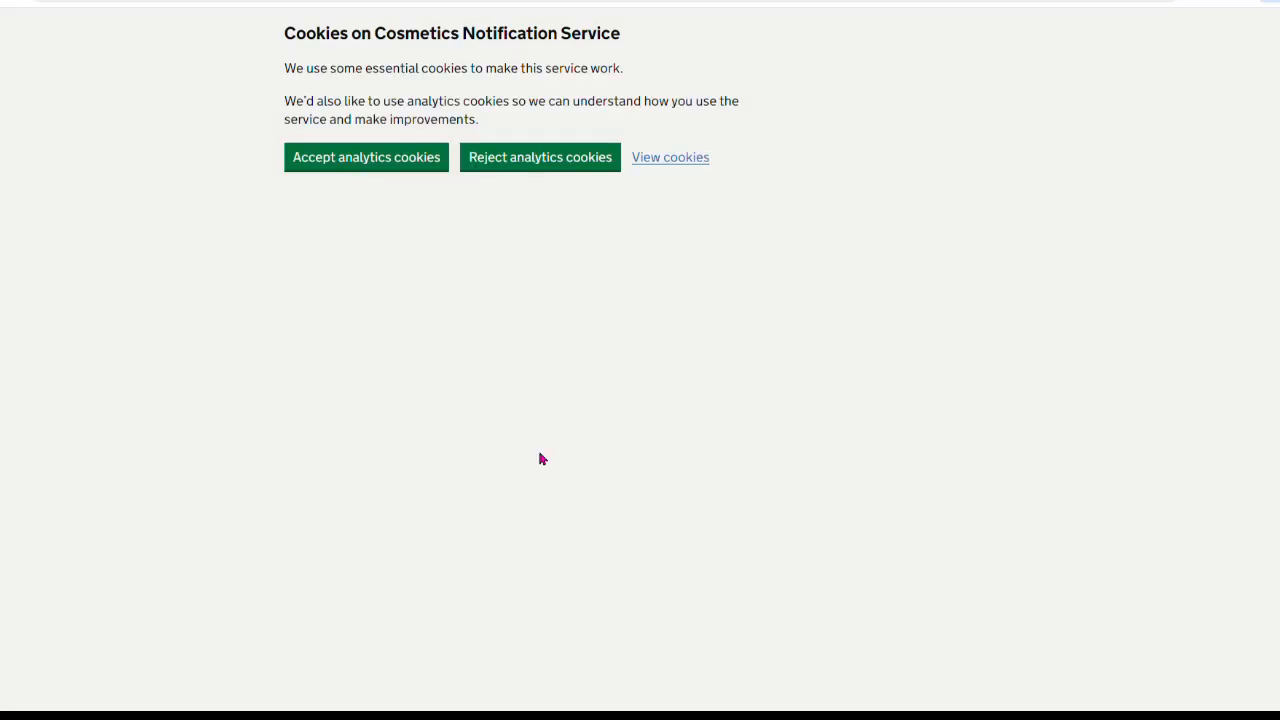
pyautogui.scroll(-2, 166, 329)
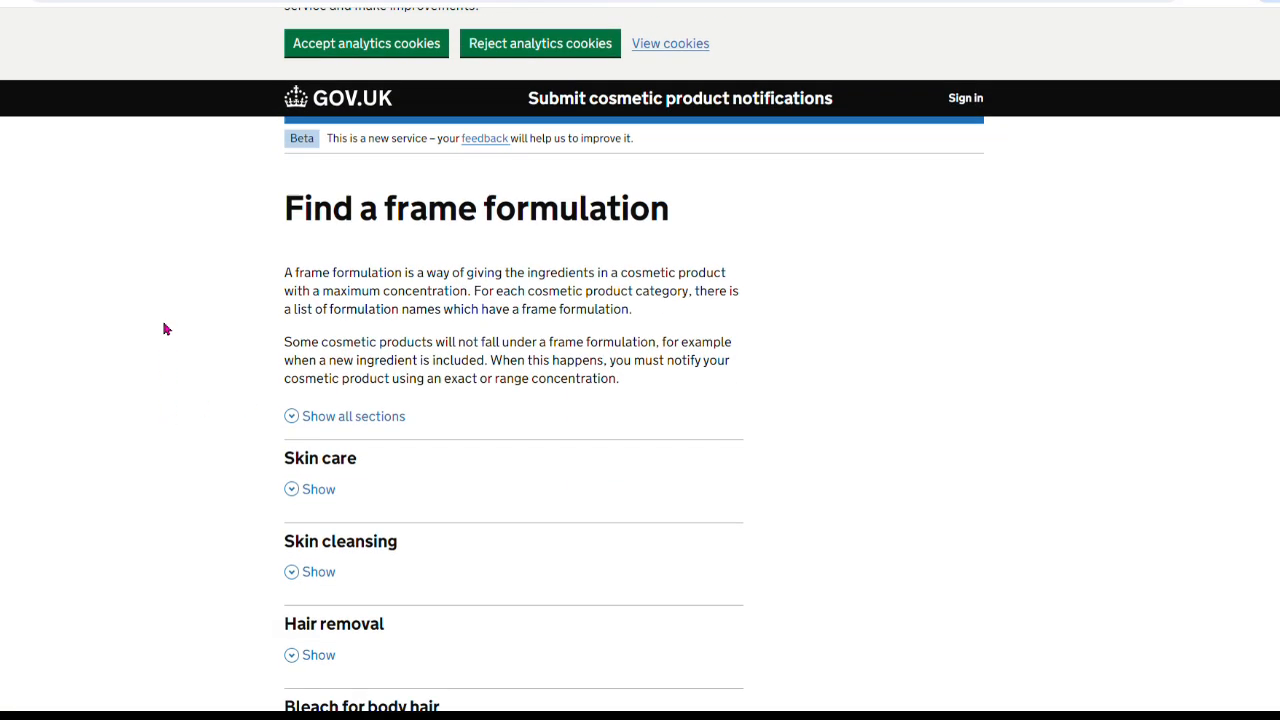
pyautogui.scroll(-2, 166, 329)
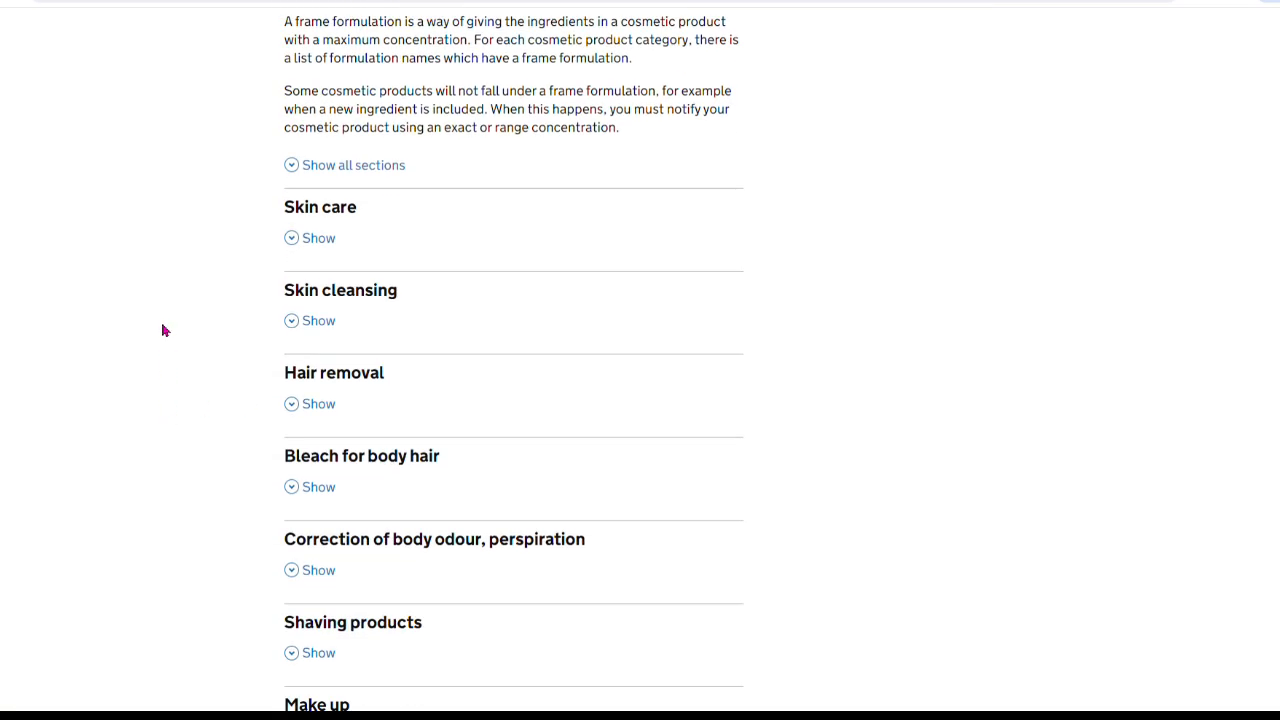
pyautogui.scroll(-1, 164, 331)
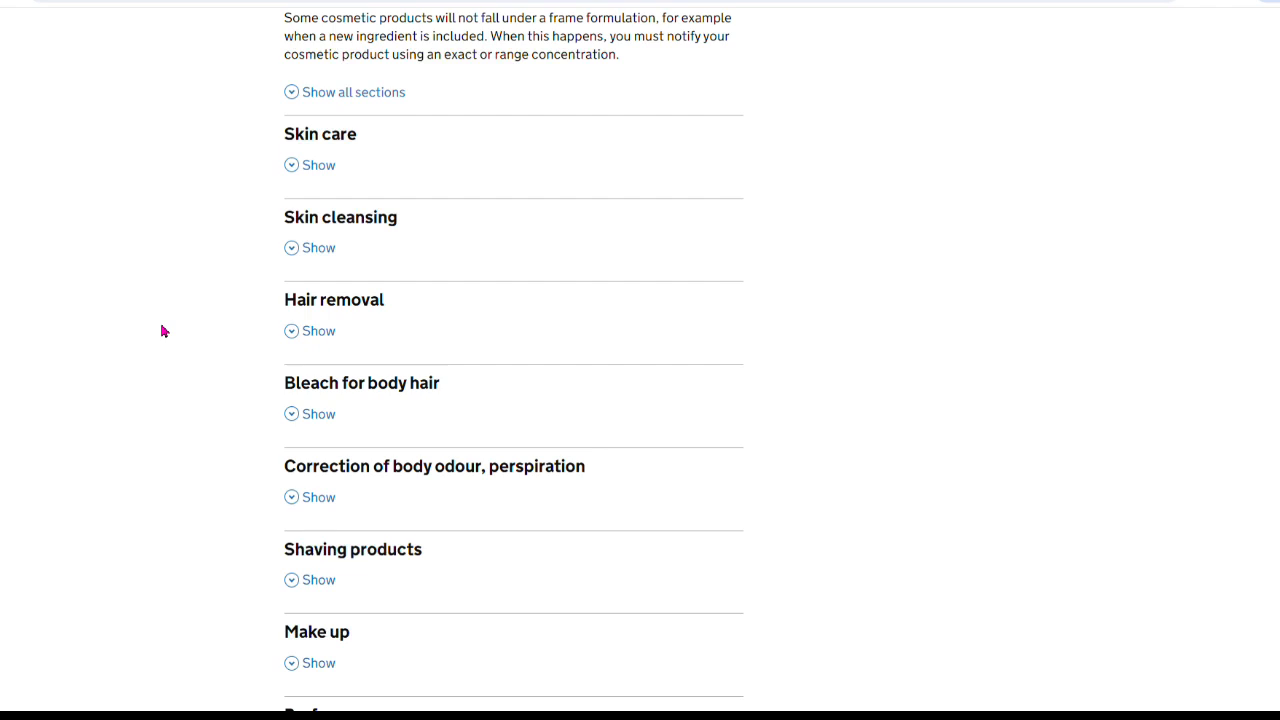
pyautogui.scroll(-2, 164, 331)
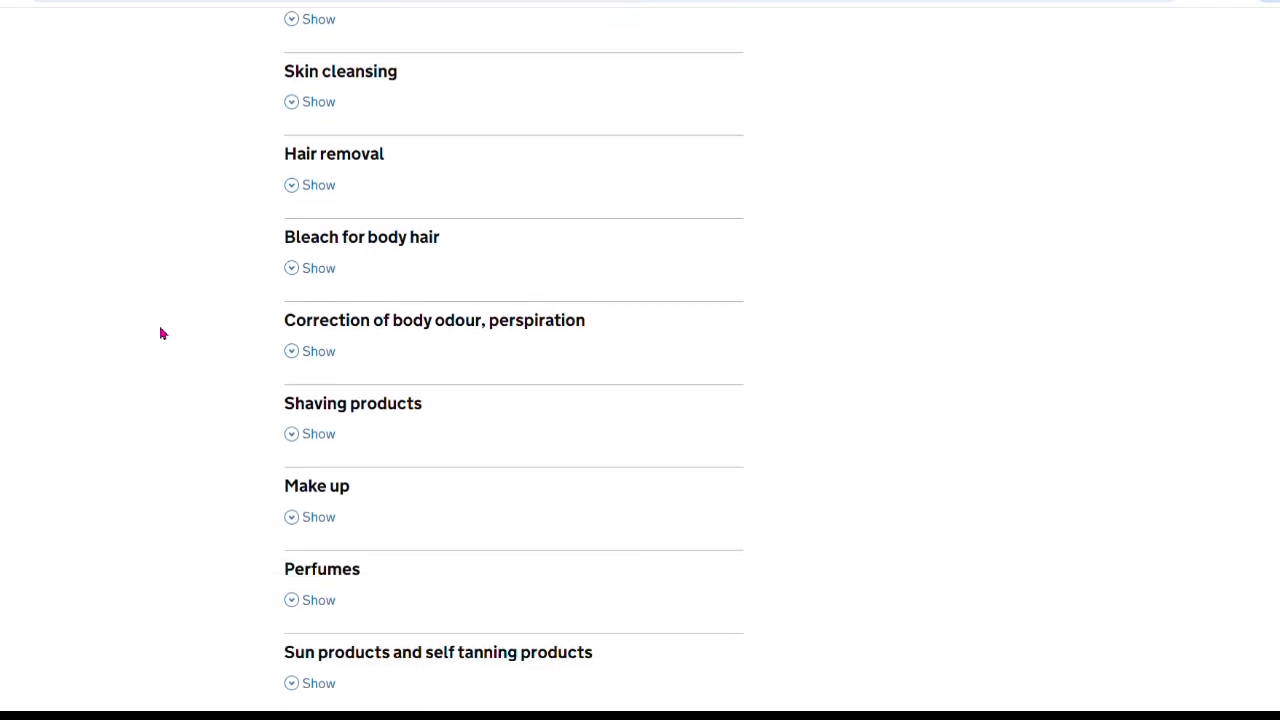
pyautogui.scroll(-1, 162, 333)
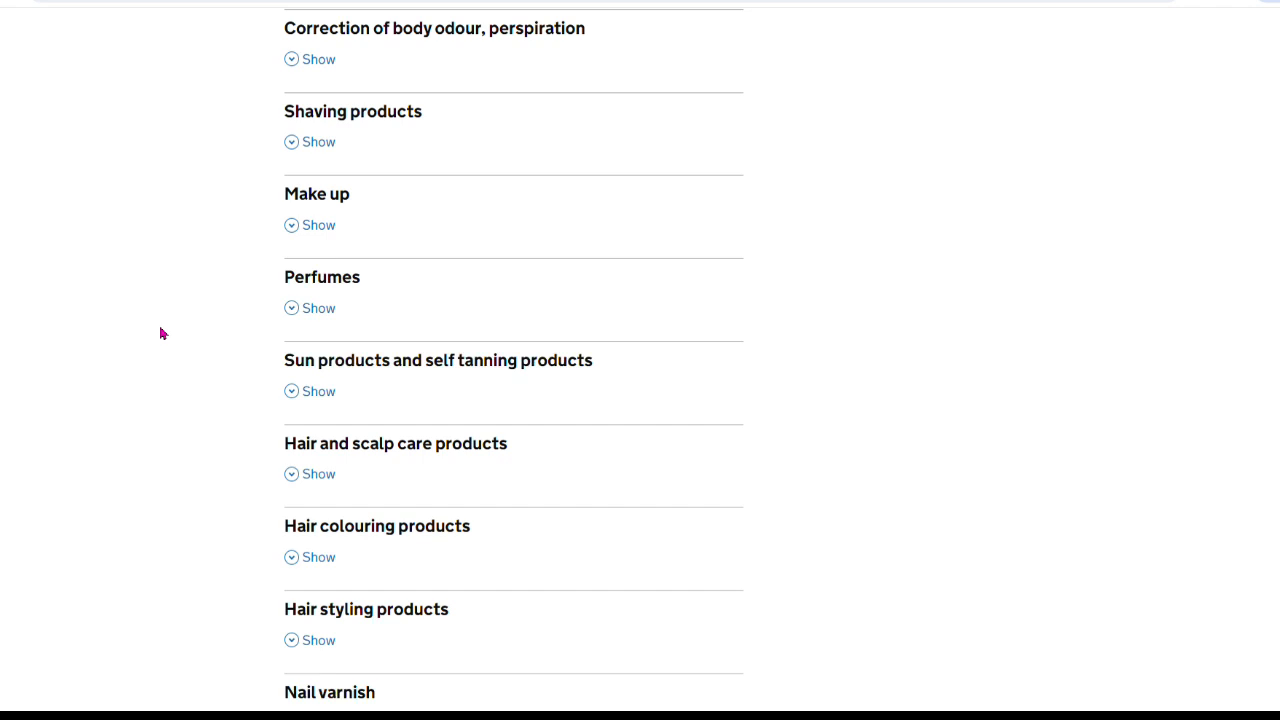
pyautogui.scroll(4, 162, 333)
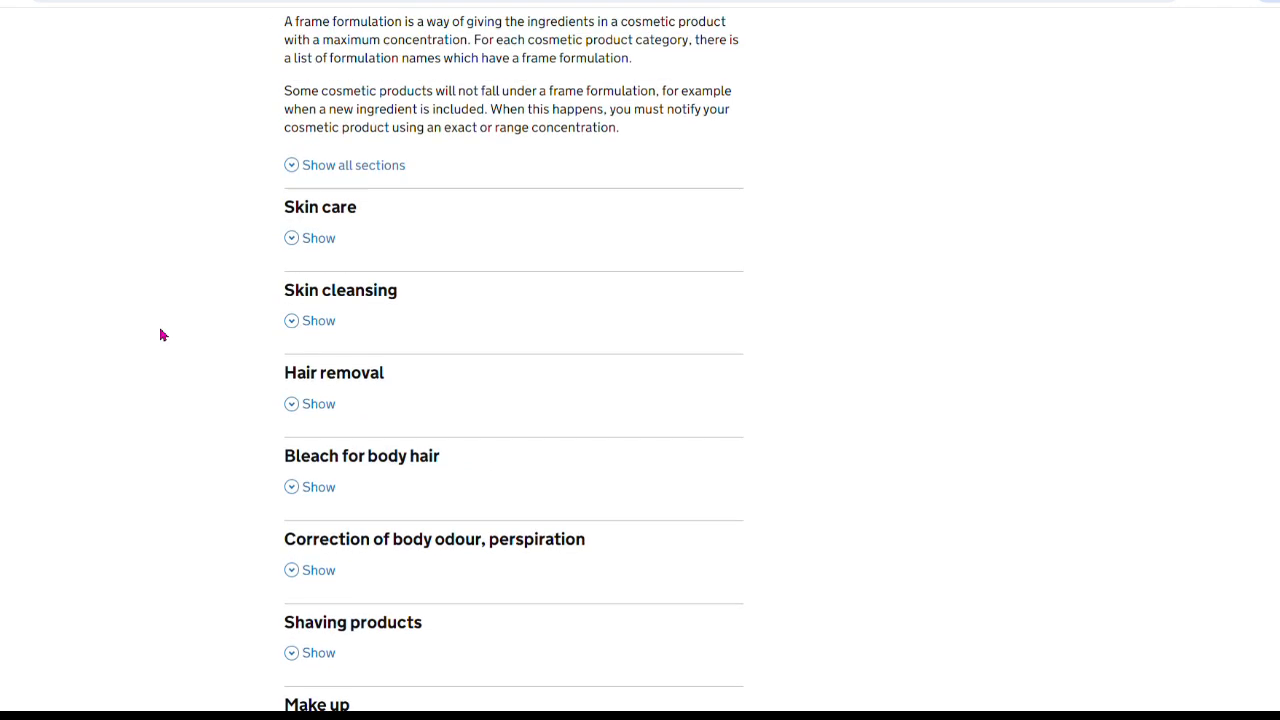
# Open the 2.8 Soap - toilet formulation under Skin cleansing and examine its ingredients and maximum concentrations.
pyautogui.click(294, 323)
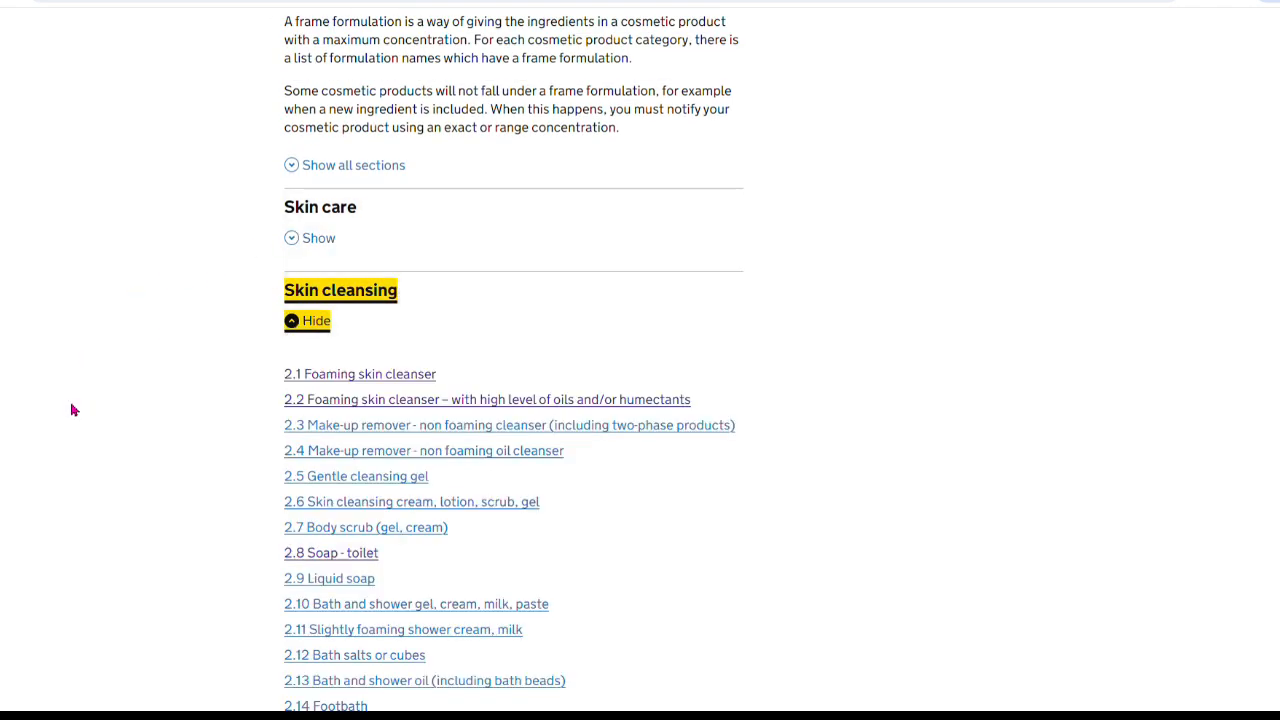
pyautogui.scroll(-3, 78, 412)
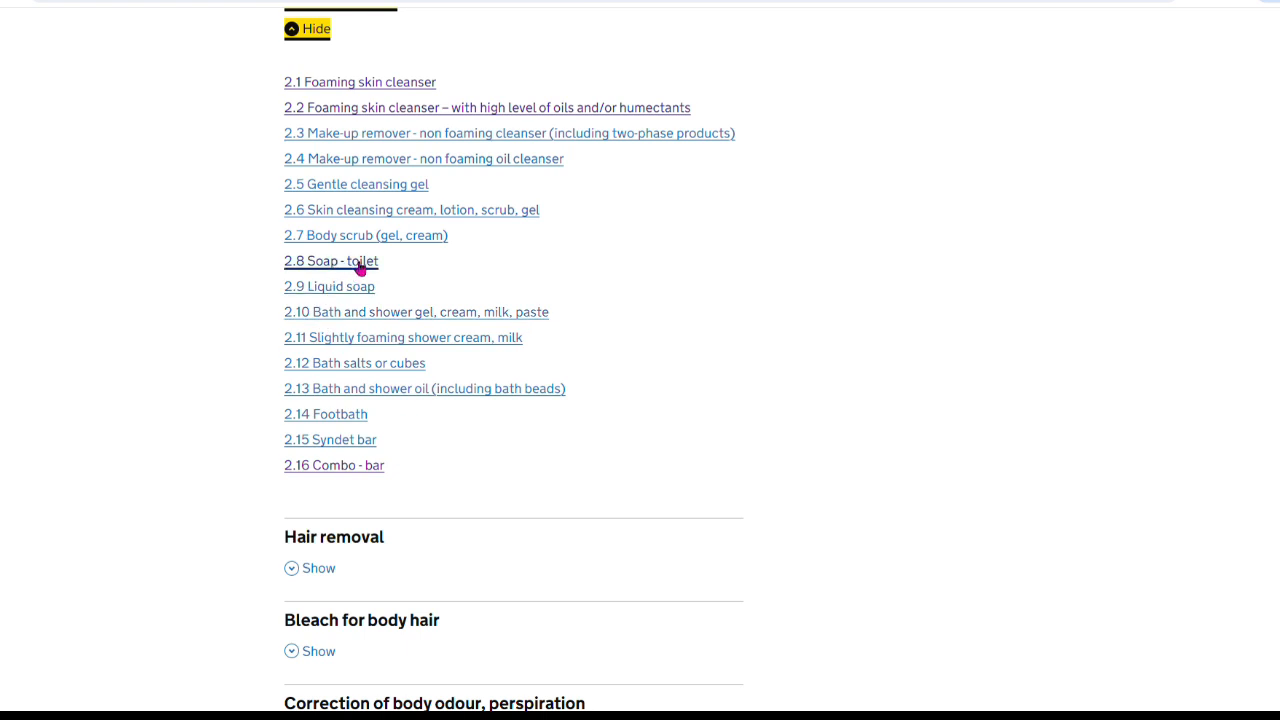
pyautogui.click(360, 266)
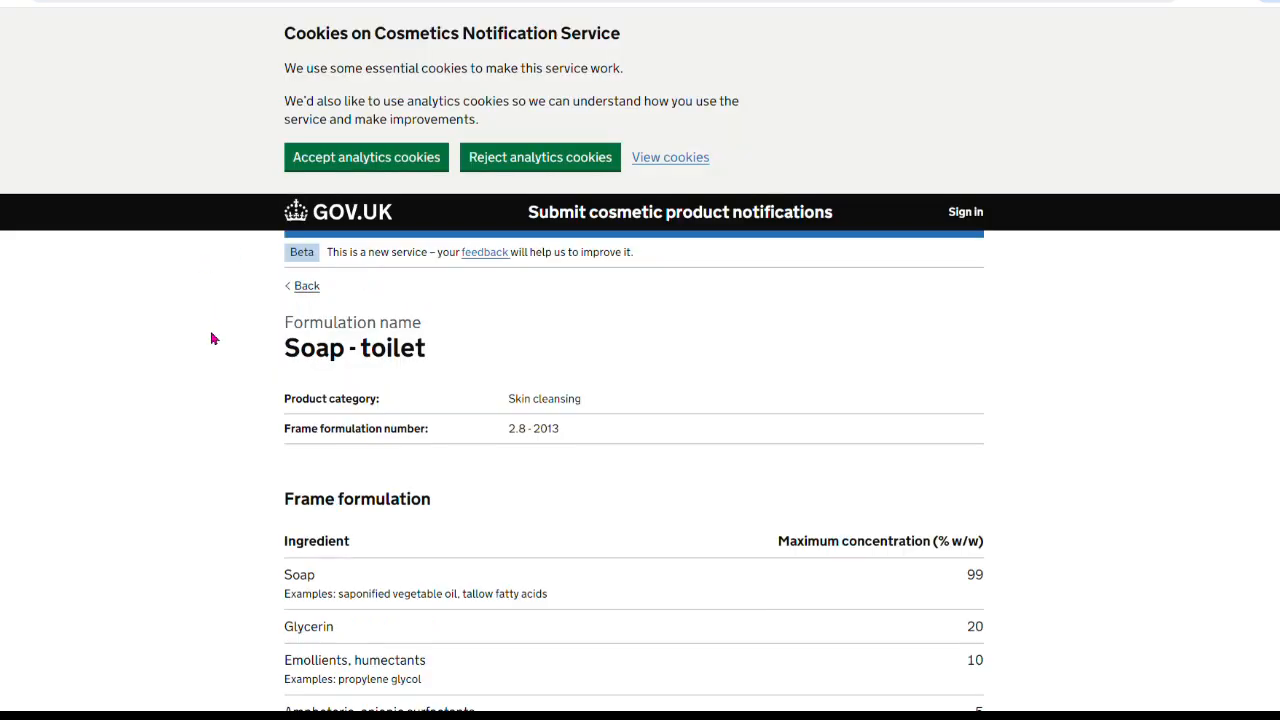
pyautogui.scroll(-1, 244, 362)
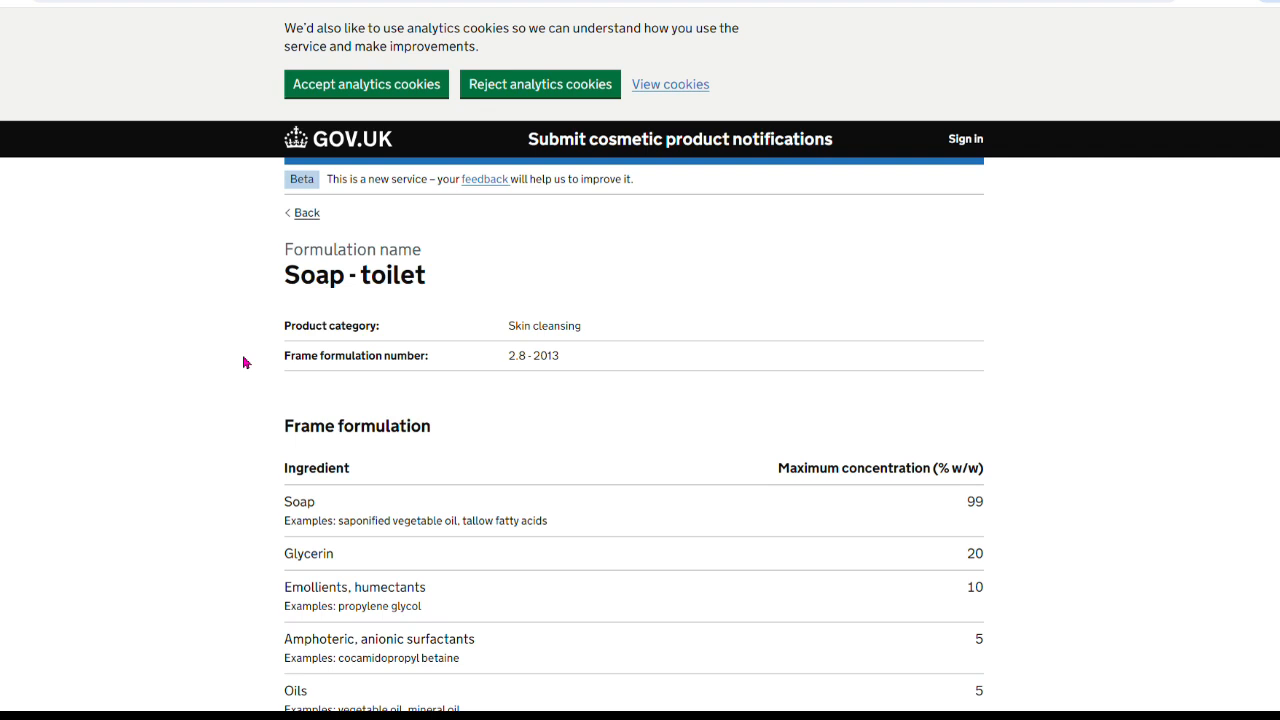
pyautogui.scroll(-3, 244, 362)
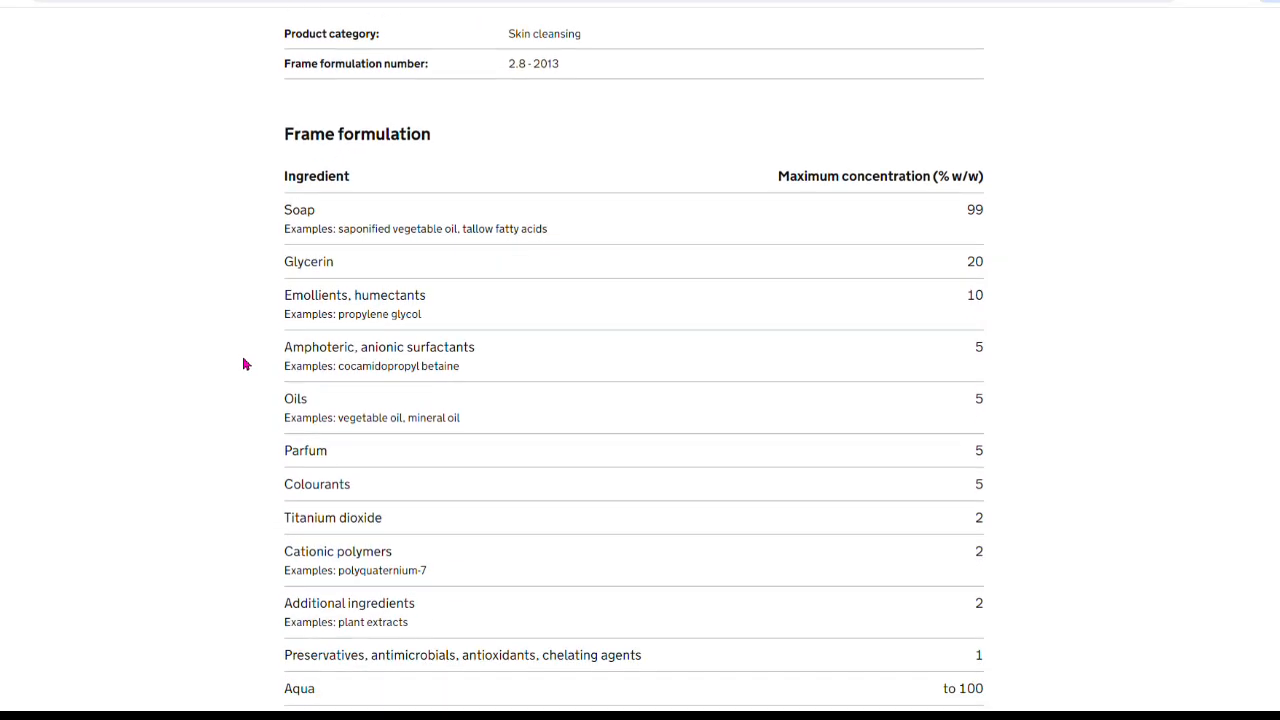
pyautogui.scroll(-1, 244, 364)
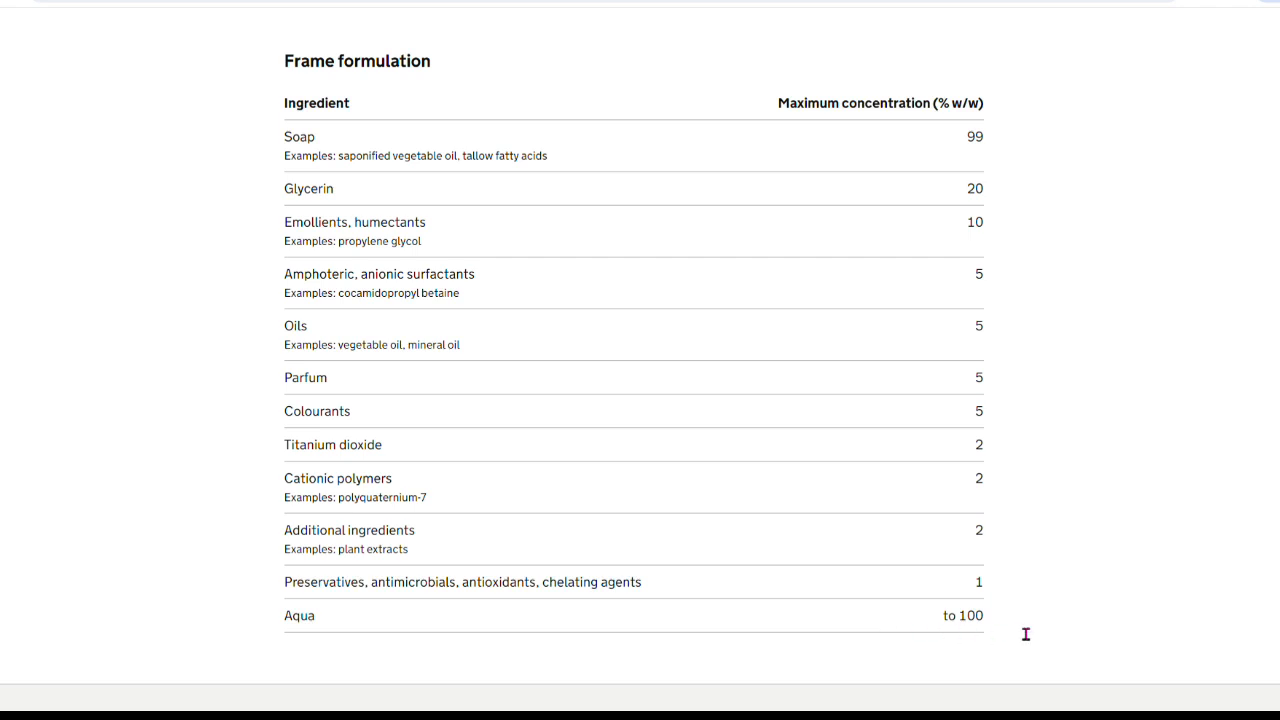
pyautogui.scroll(-1, 1131, 574)
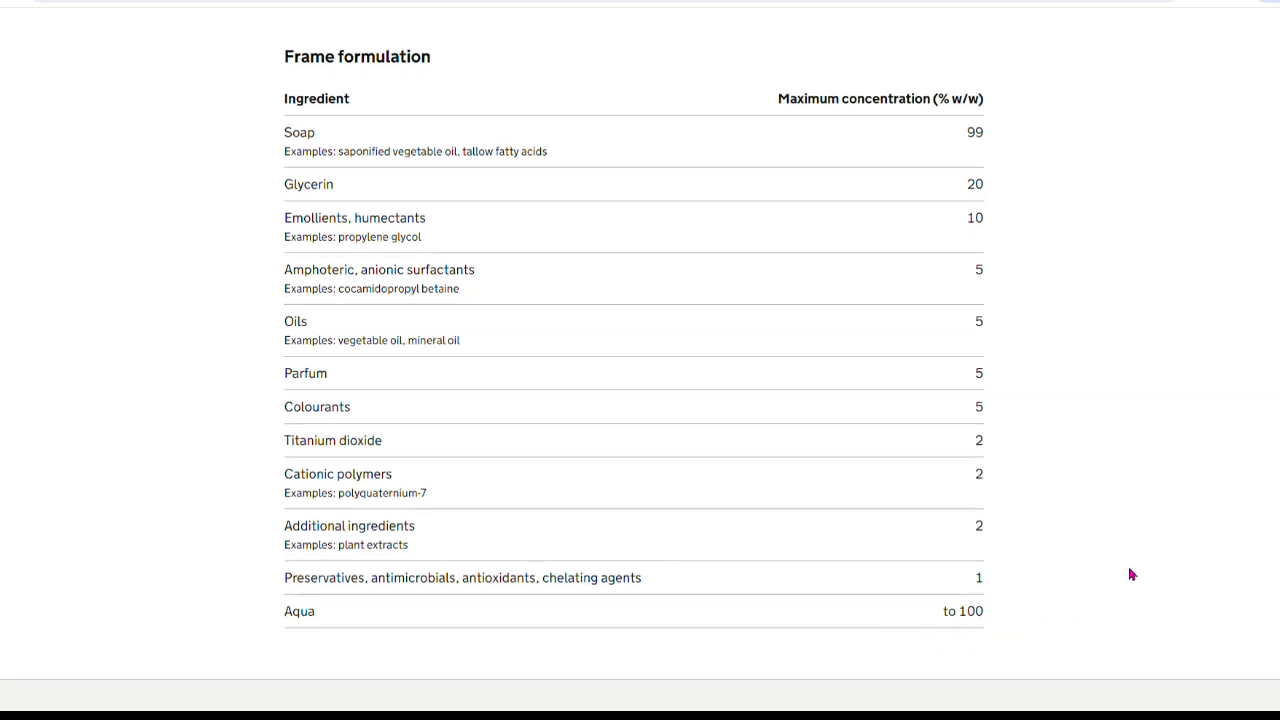
pyautogui.scroll(1, 1131, 574)
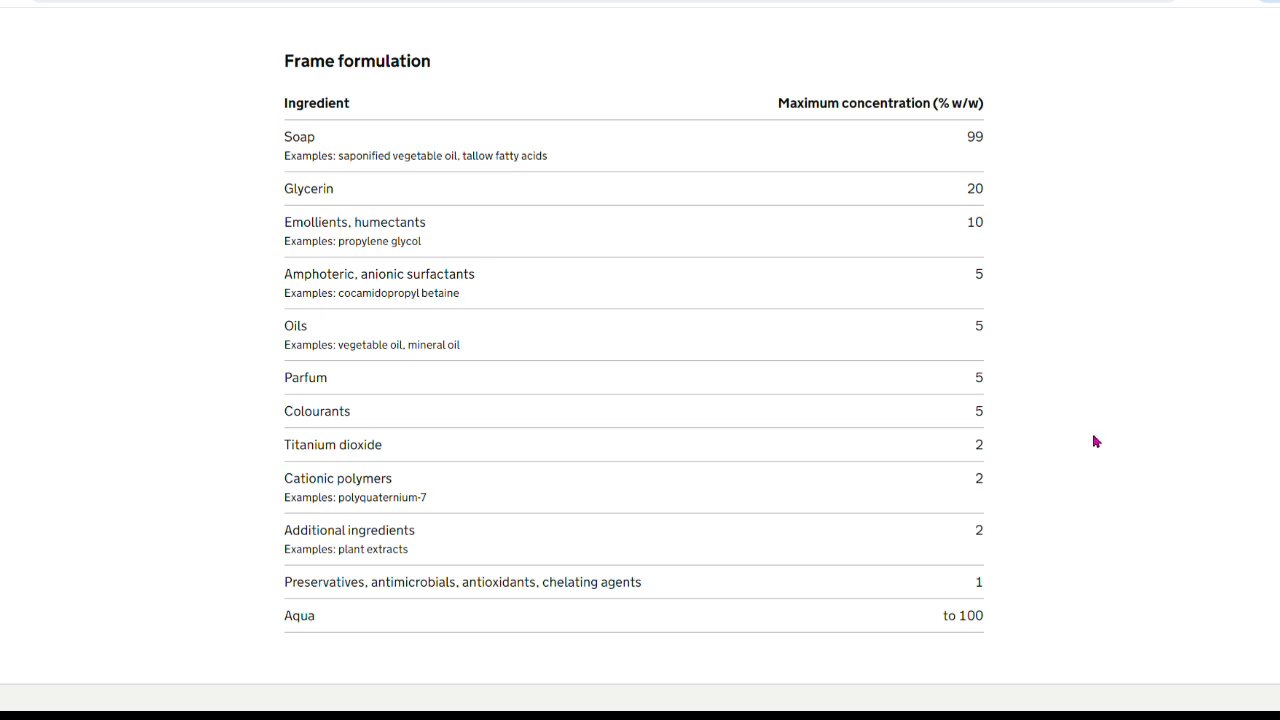
pyautogui.scroll(4, 1086, 446)
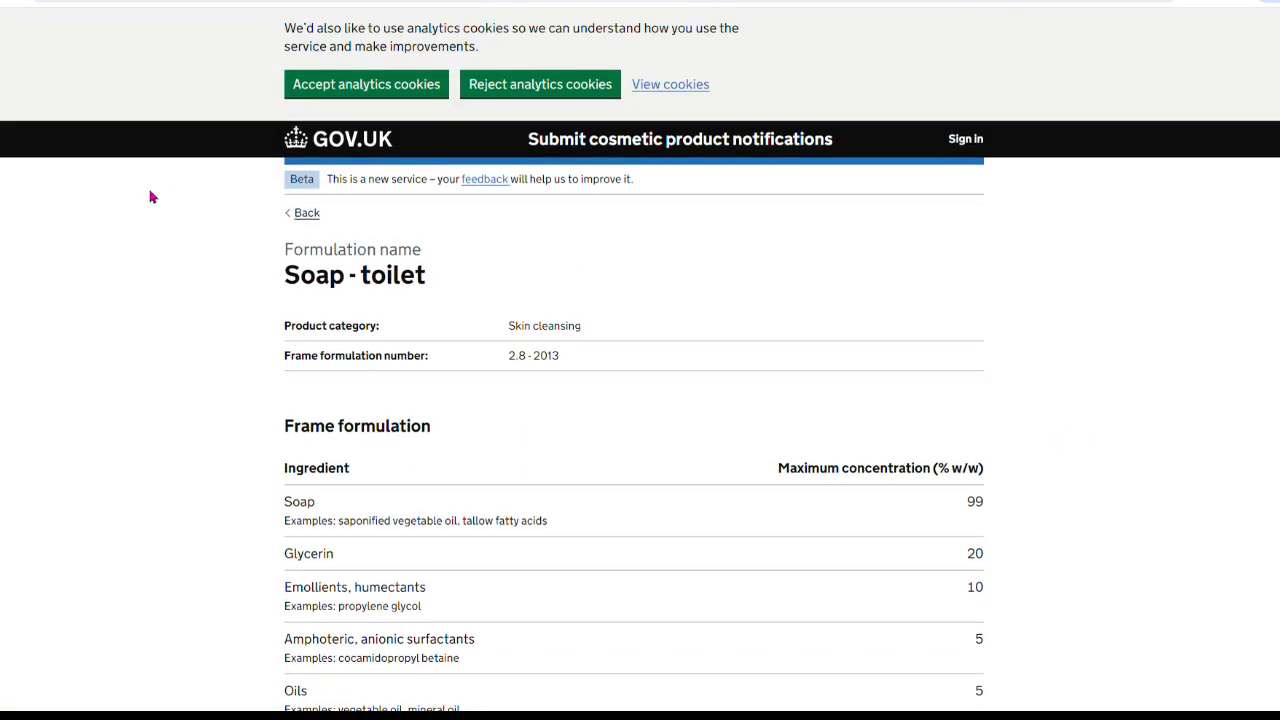
# Return to the frame formulation list, expand the Skin care category and browse the formulations and remaining categories.
pyautogui.click(307, 214)
pyautogui.scroll(-2, 283, 438)
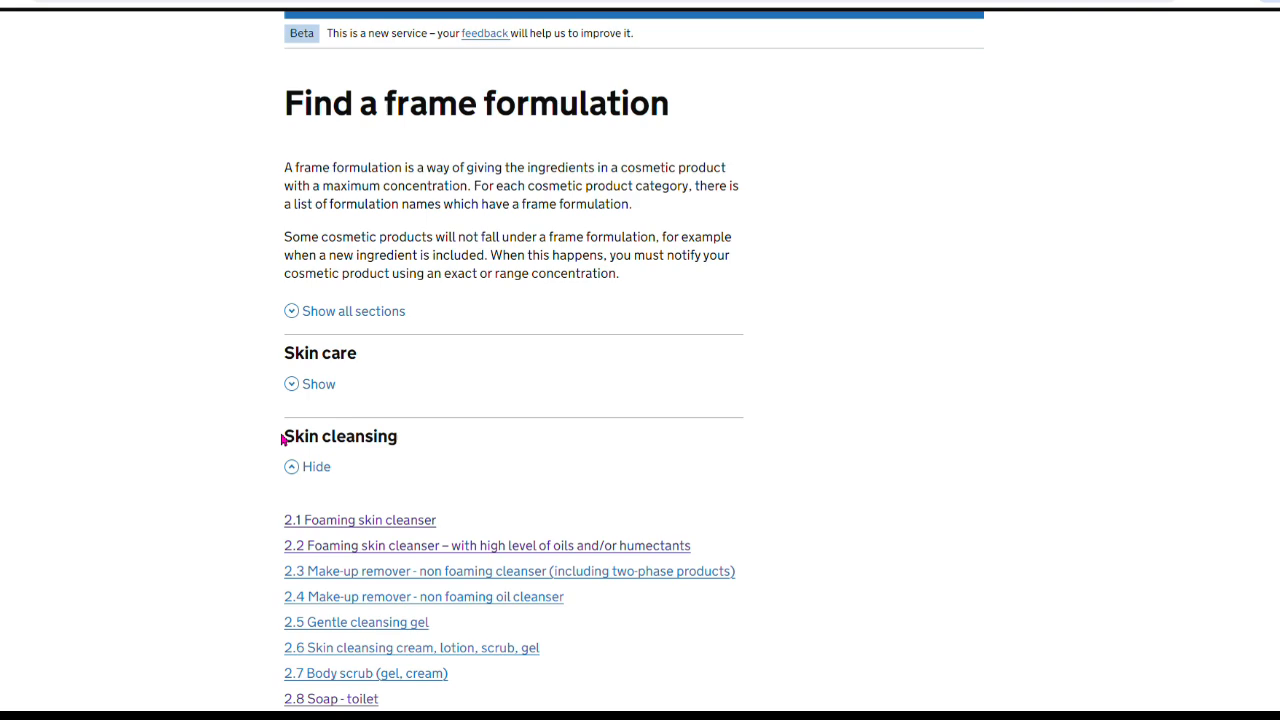
pyautogui.click(291, 384)
pyautogui.scroll(-3, 811, 477)
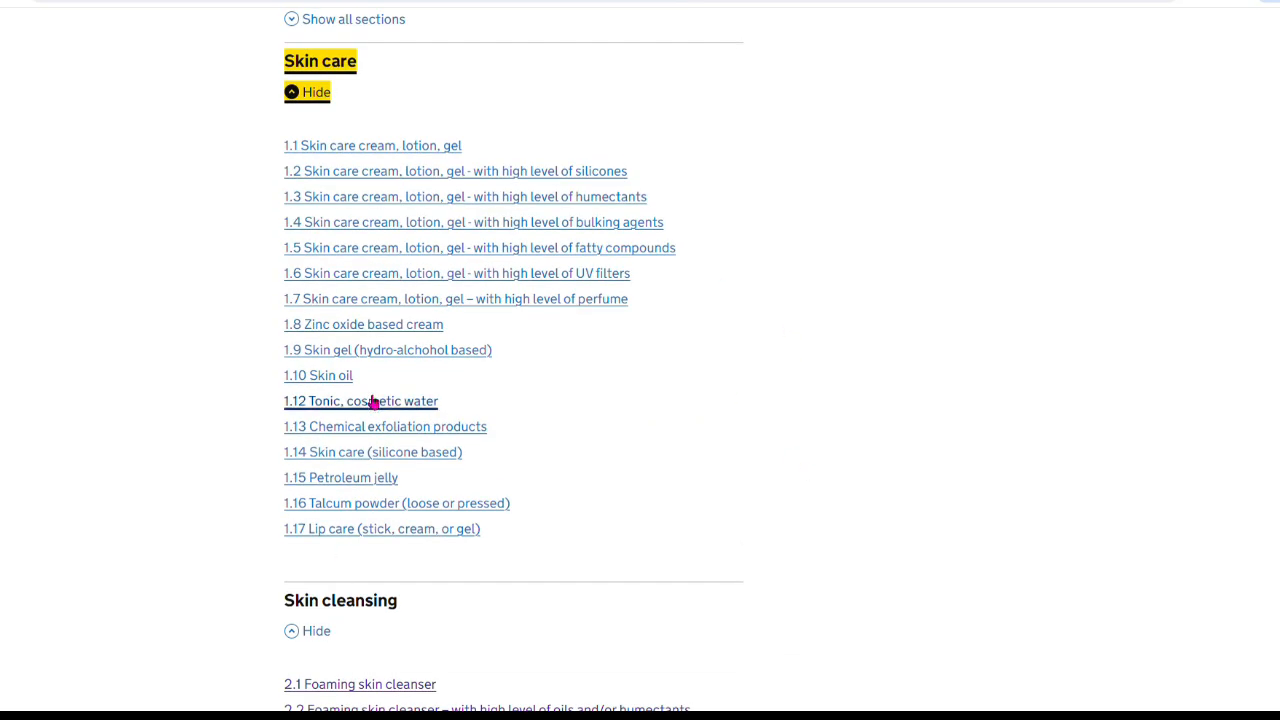
pyautogui.scroll(-9, 500, 563)
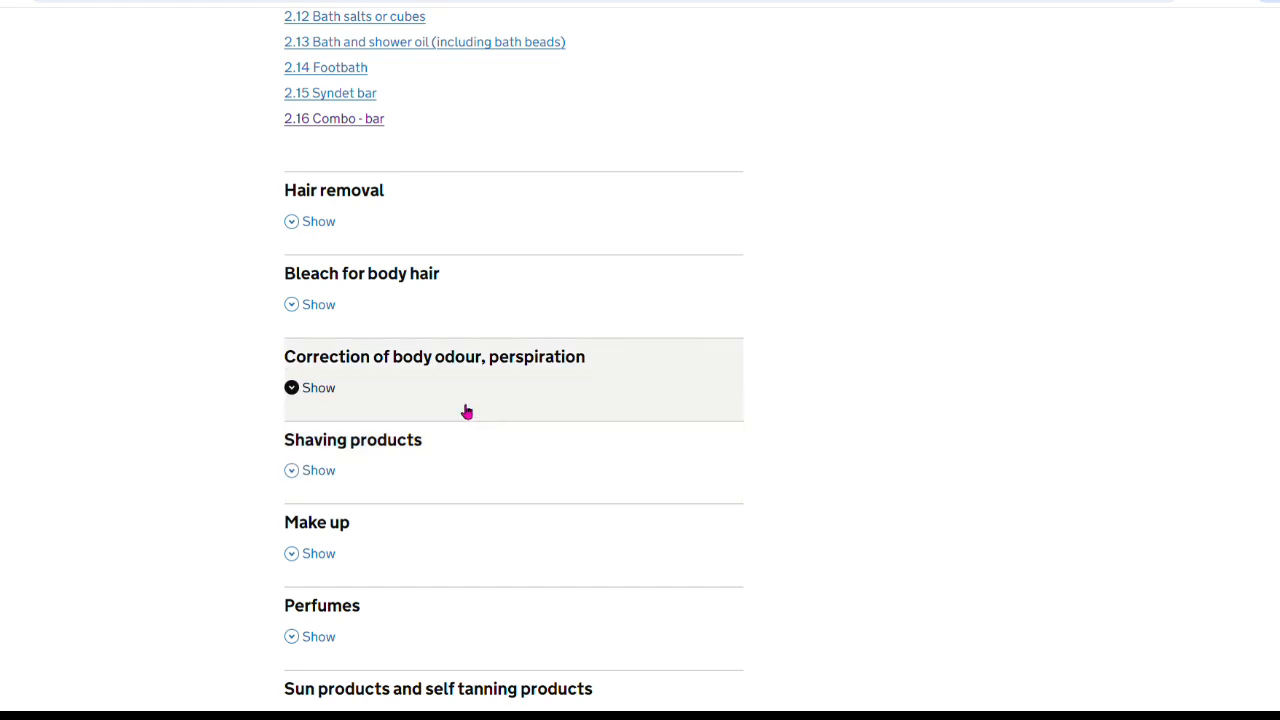
pyautogui.scroll(-2, 466, 409)
pyautogui.scroll(-1, 411, 334)
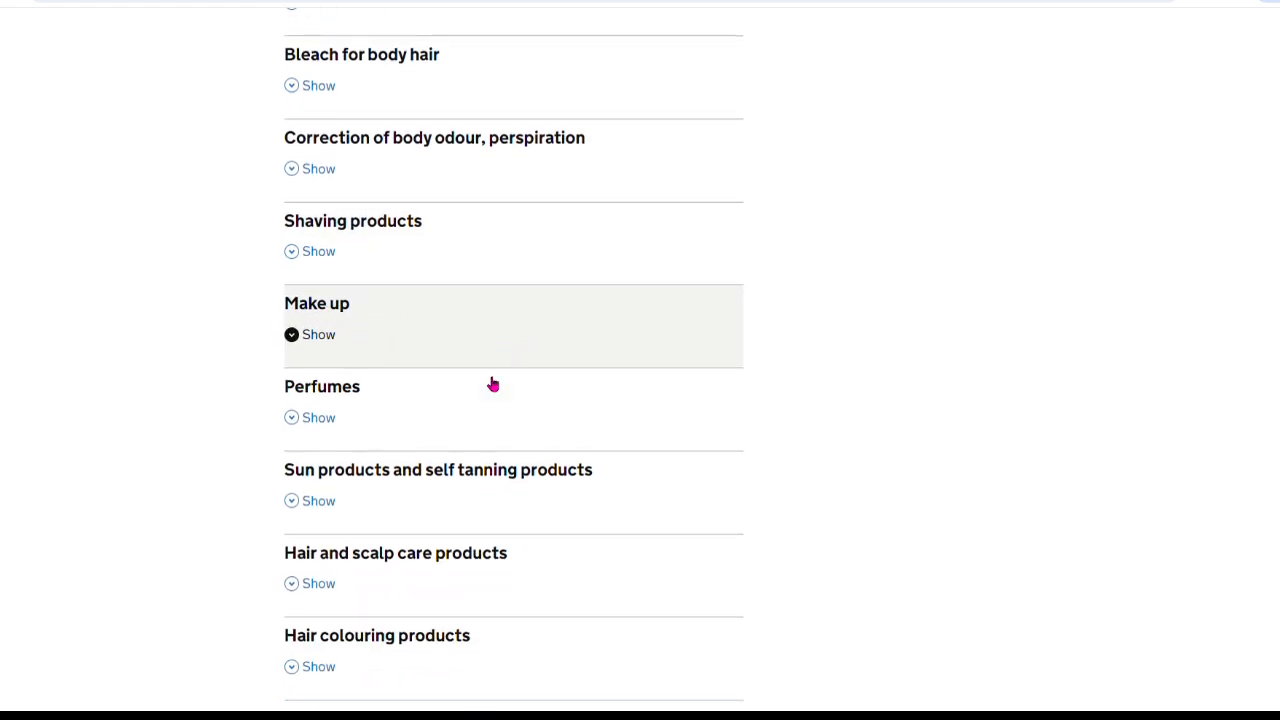
pyautogui.scroll(3, 795, 572)
pyautogui.scroll(3, 796, 573)
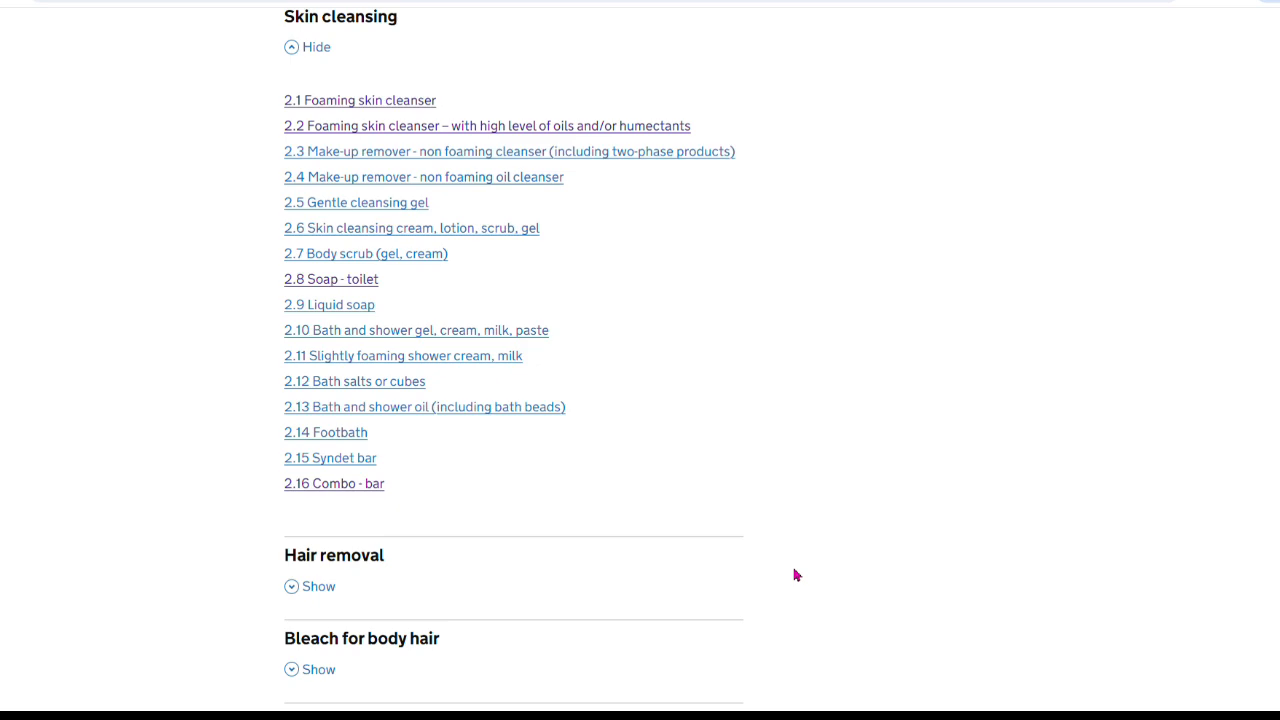
pyautogui.scroll(10, 814, 523)
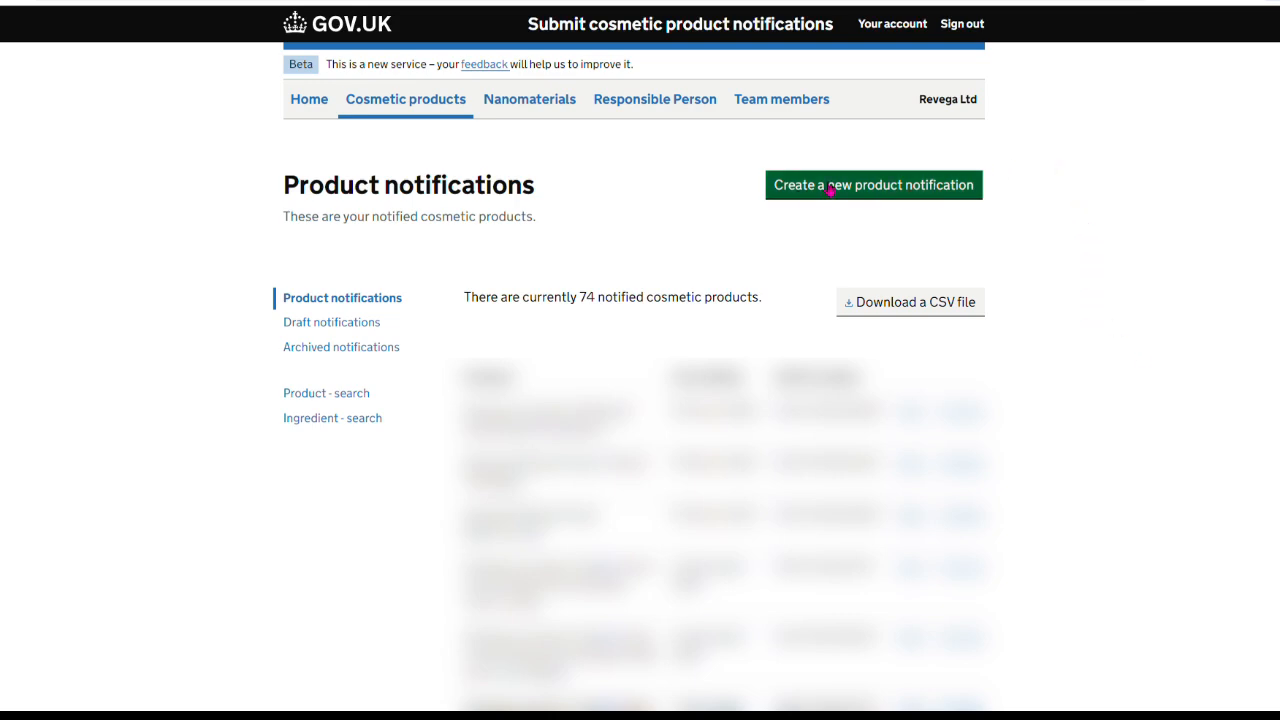
# Create a new product notification and submit Strawberry Body Butter as the product name.
pyautogui.click(880, 196)
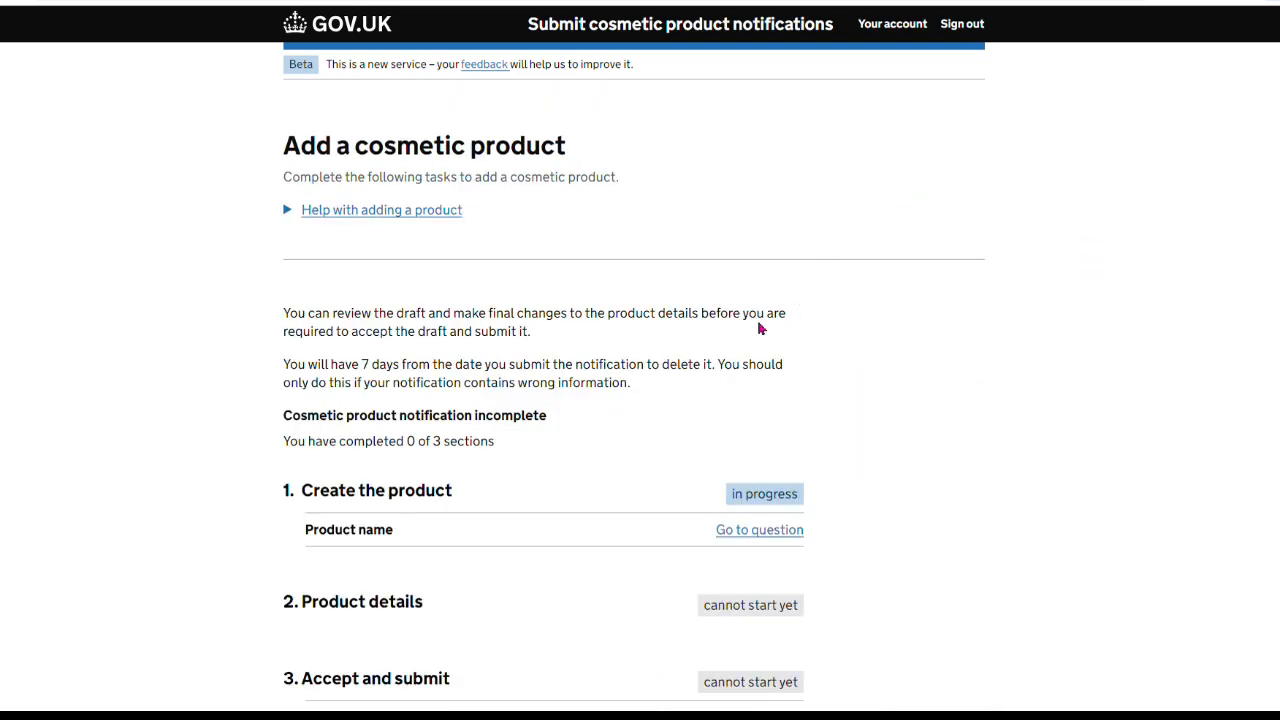
pyautogui.scroll(-3, 670, 349)
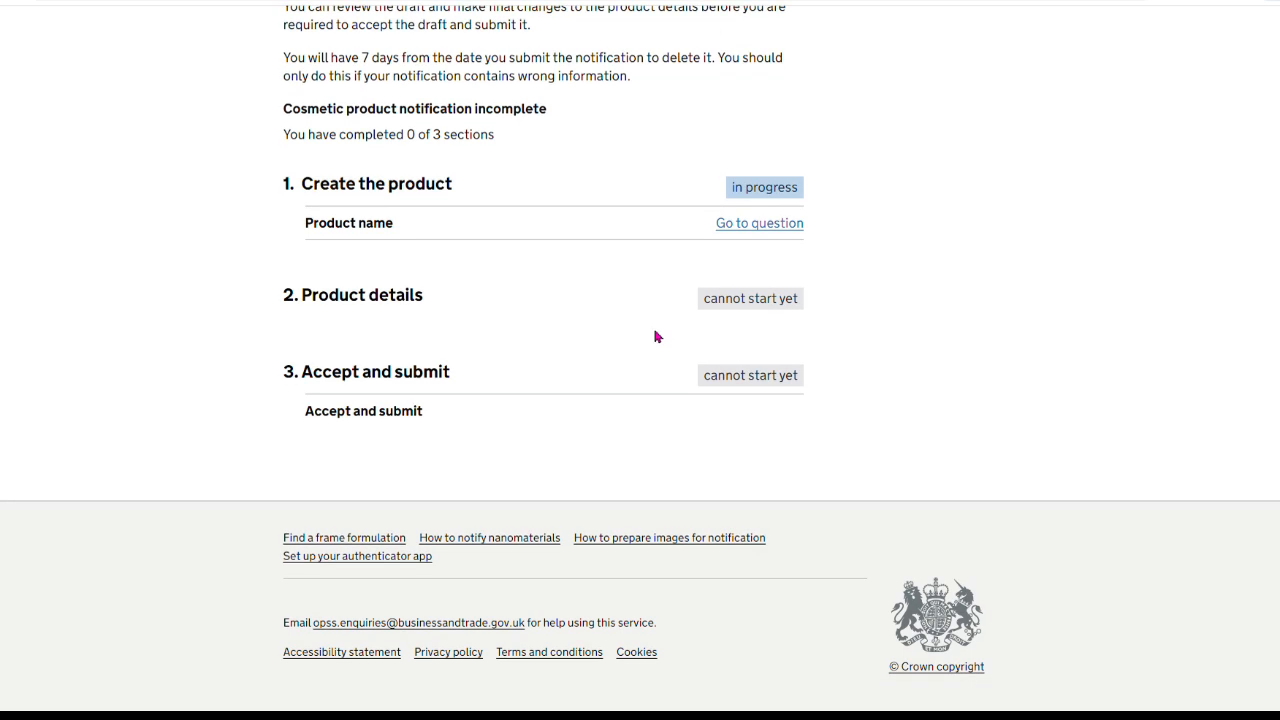
pyautogui.click(795, 226)
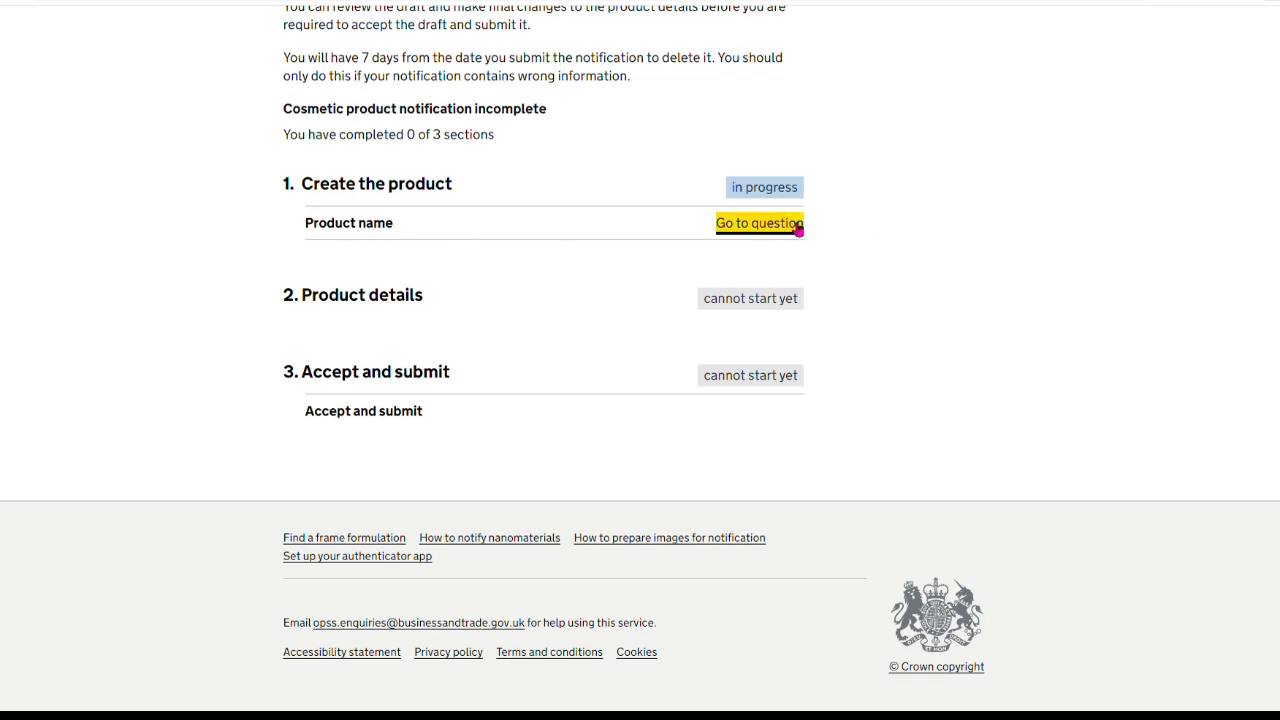
pyautogui.click(325, 336)
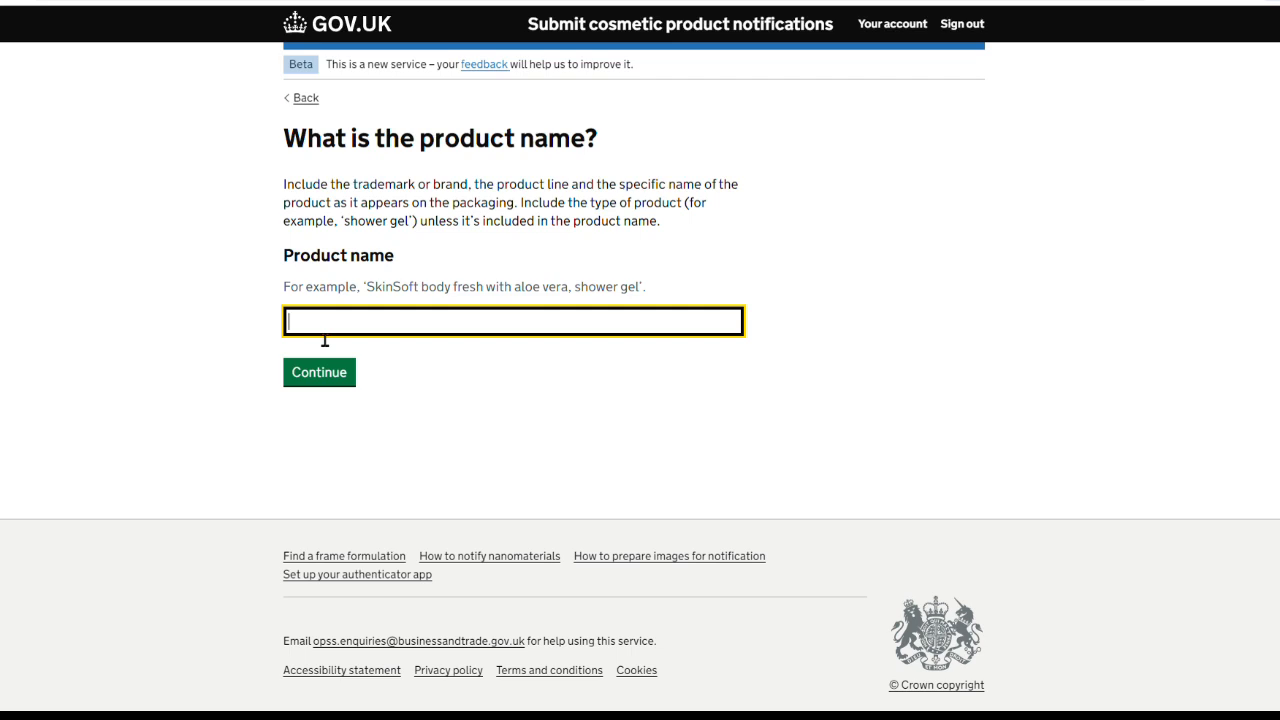
pyautogui.write('Strawberry Body Butter')
pyautogui.click(311, 379)
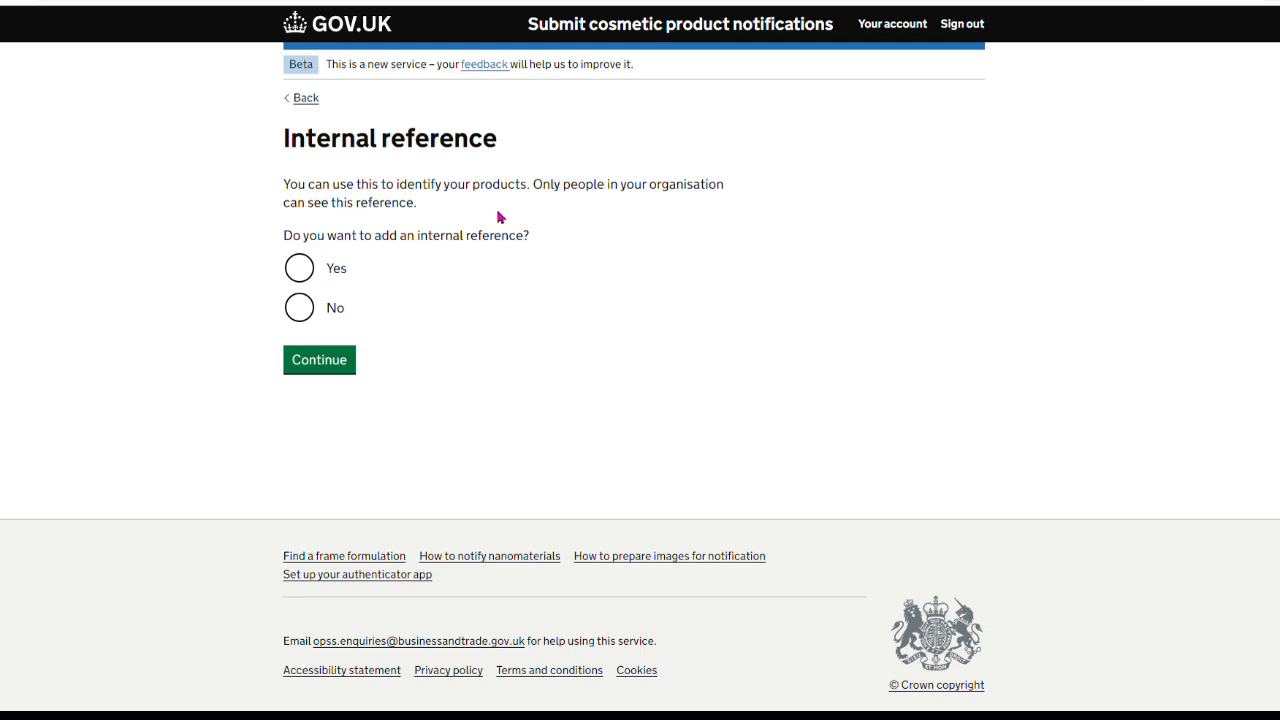
# Choose to add an internal reference for the product and submit it as BS001.
pyautogui.click(306, 279)
pyautogui.click(352, 334)
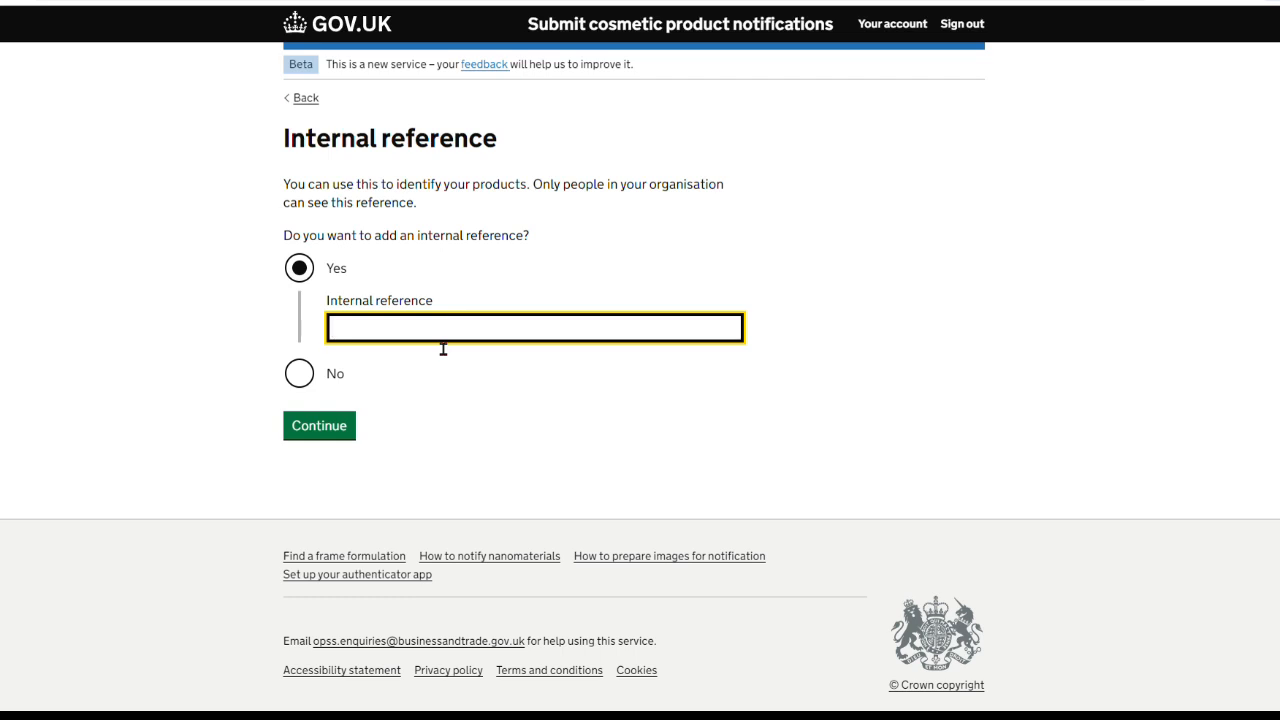
pyautogui.write('BS001')
pyautogui.click(329, 434)
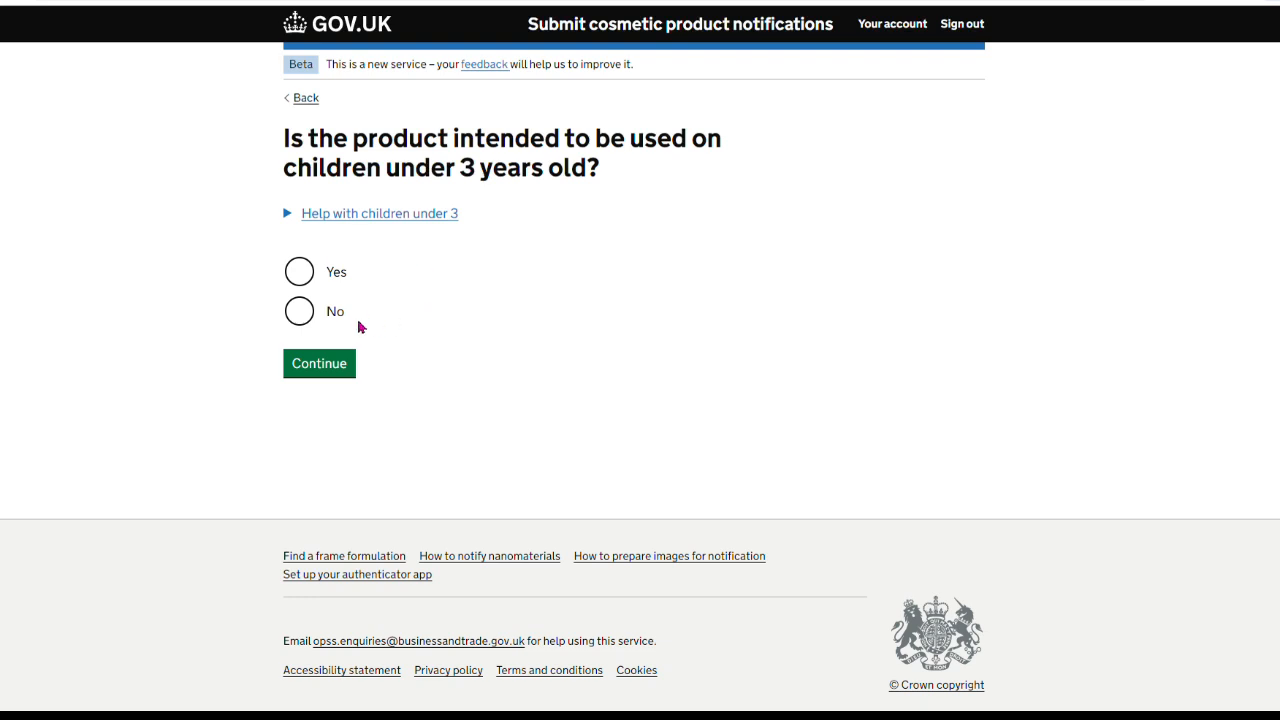
# Declare the product as not intended for children under 3, free of nanomaterials, and a single product rather than a multi-item kit.
pyautogui.click(308, 320)
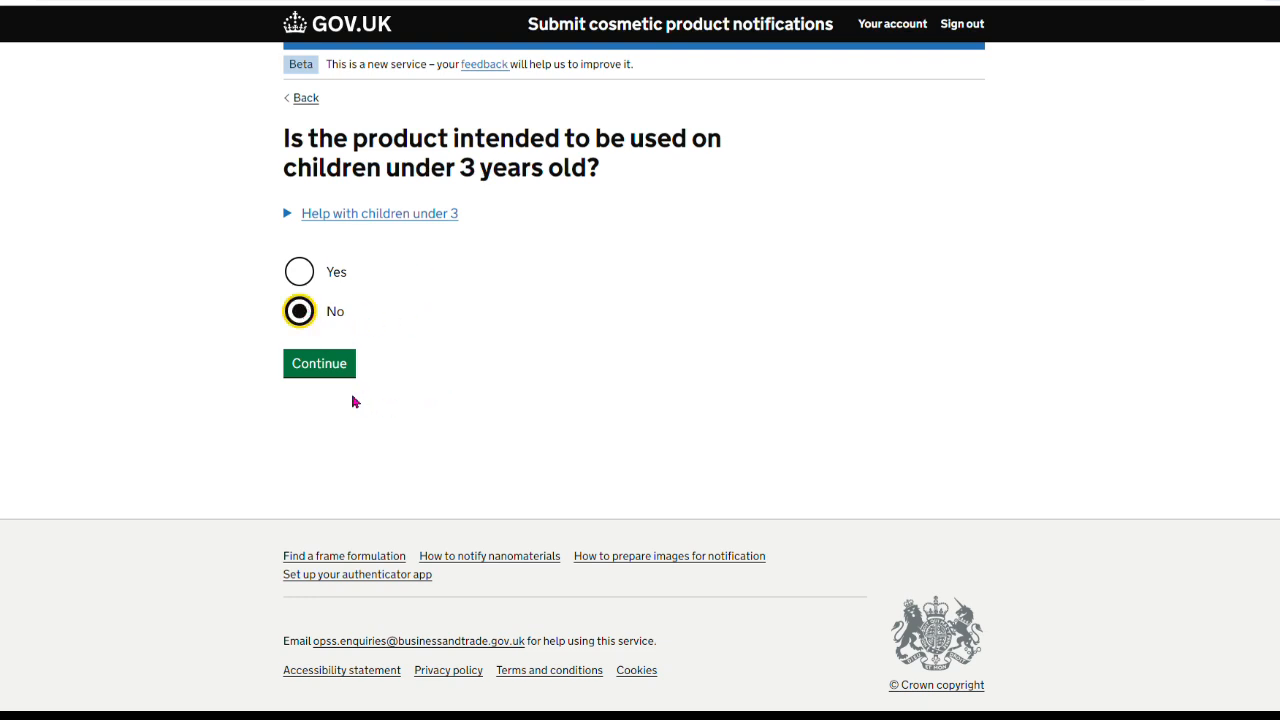
pyautogui.click(321, 372)
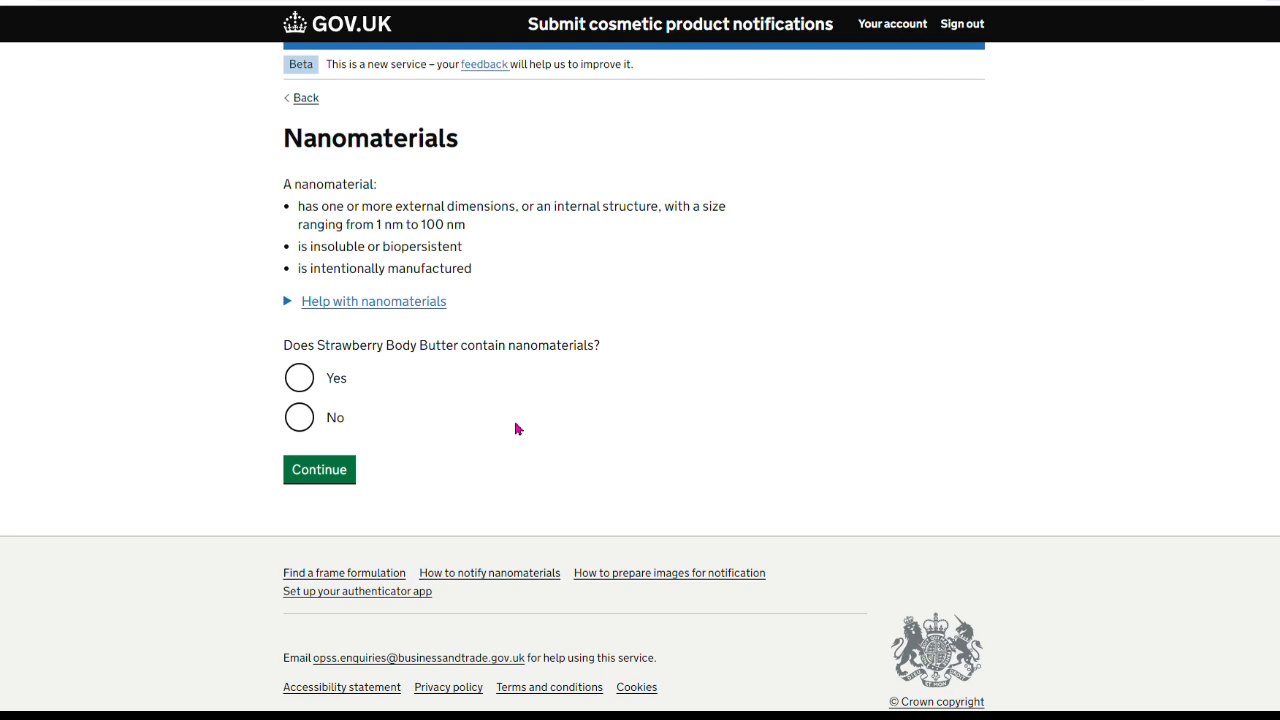
pyautogui.click(301, 421)
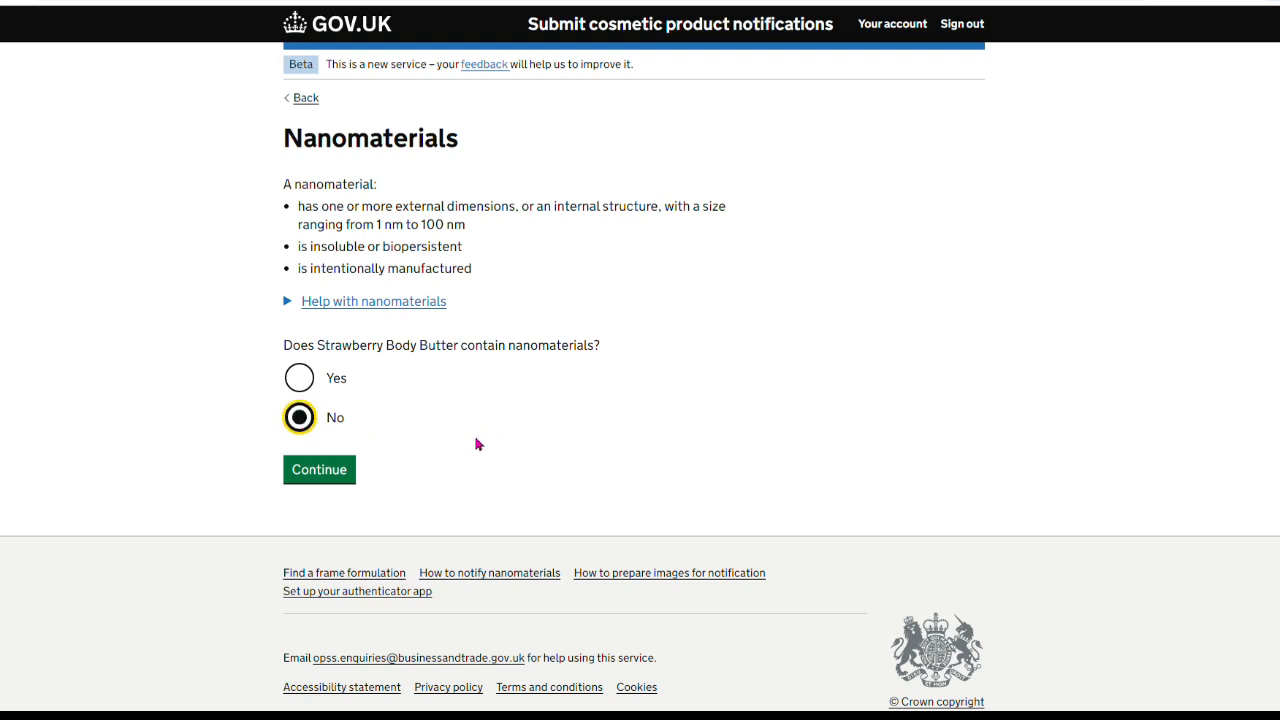
pyautogui.click(322, 471)
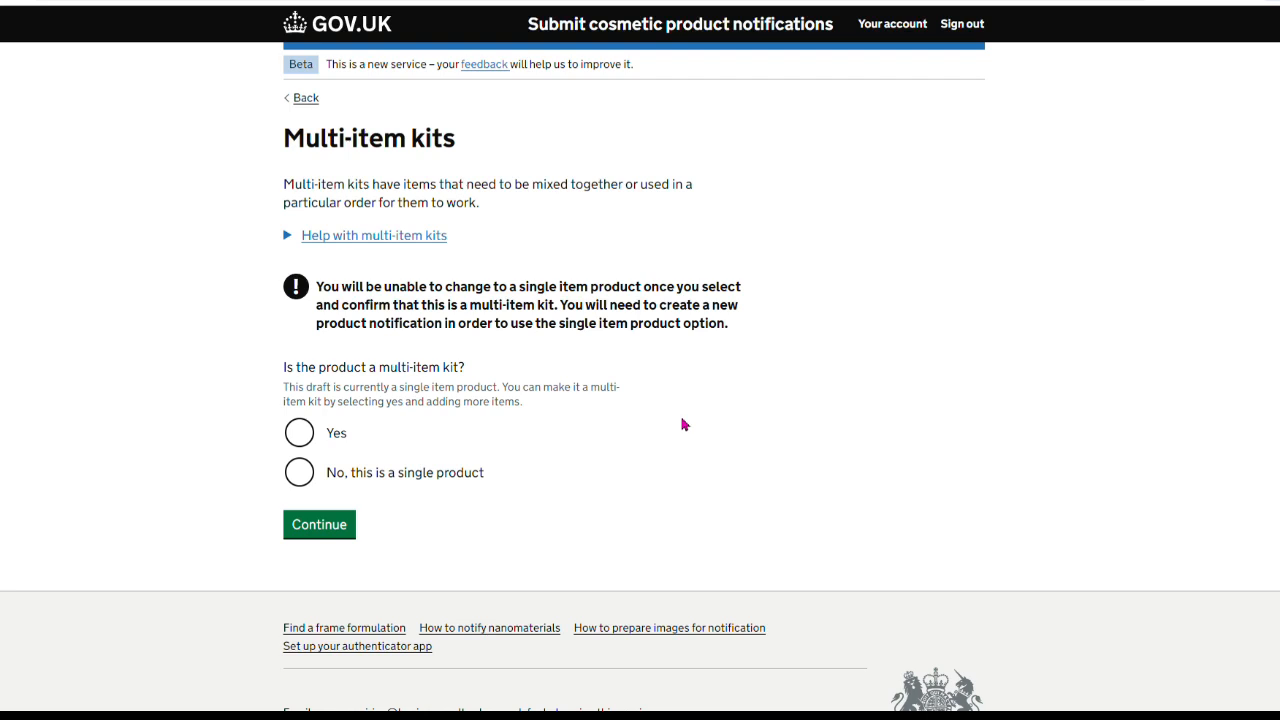
pyautogui.click(298, 479)
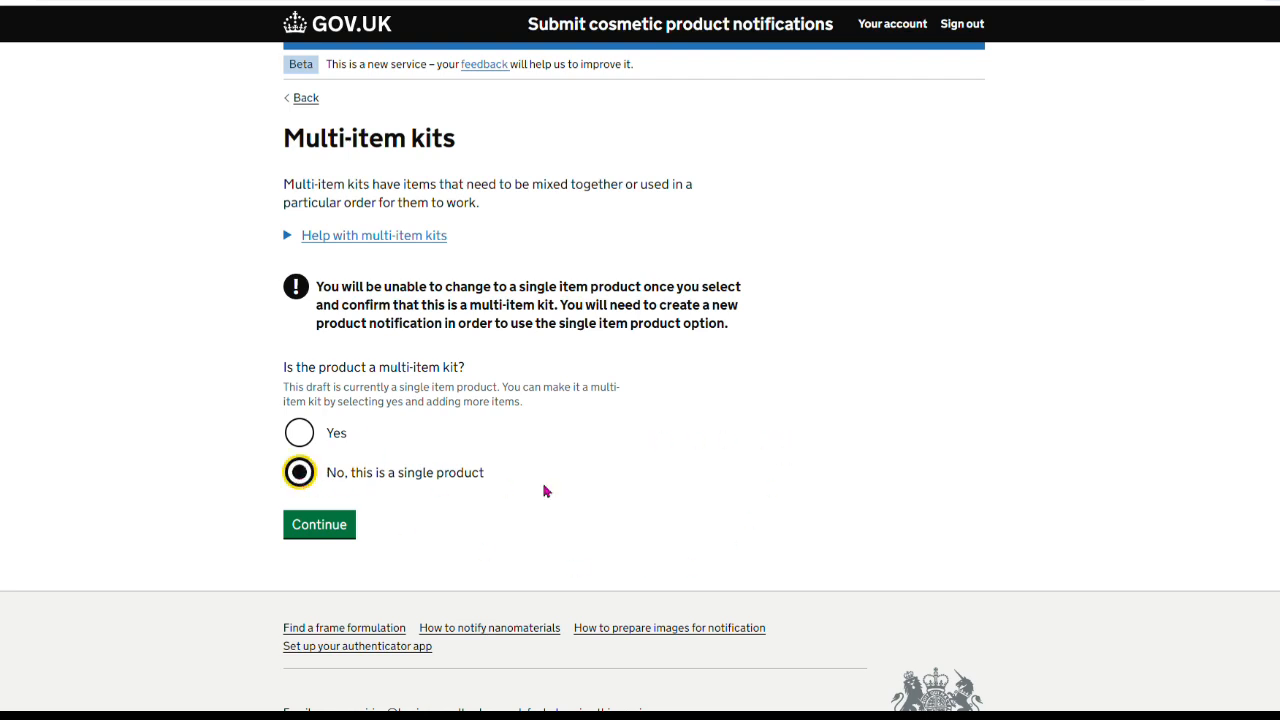
pyautogui.click(328, 528)
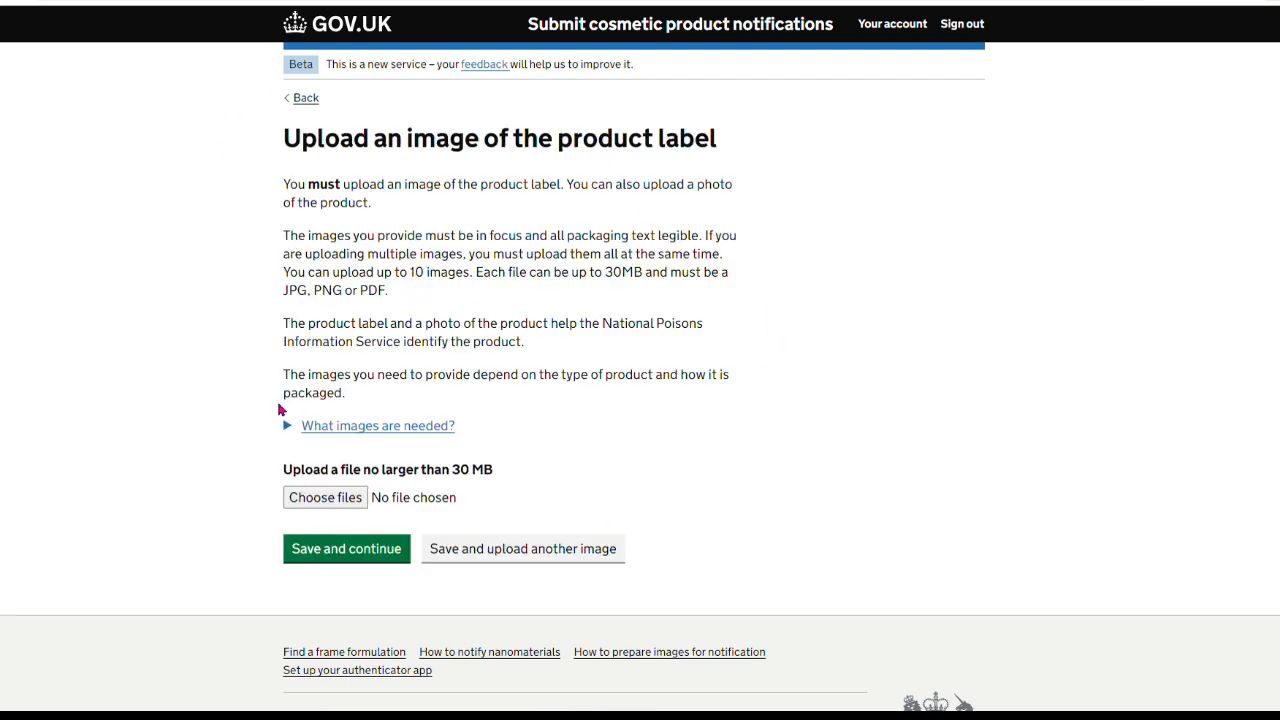
# Upload IMG_7334.JPG as the product label image, save it and continue to the next task.
pyautogui.click(322, 506)
pyautogui.click(548, 498)
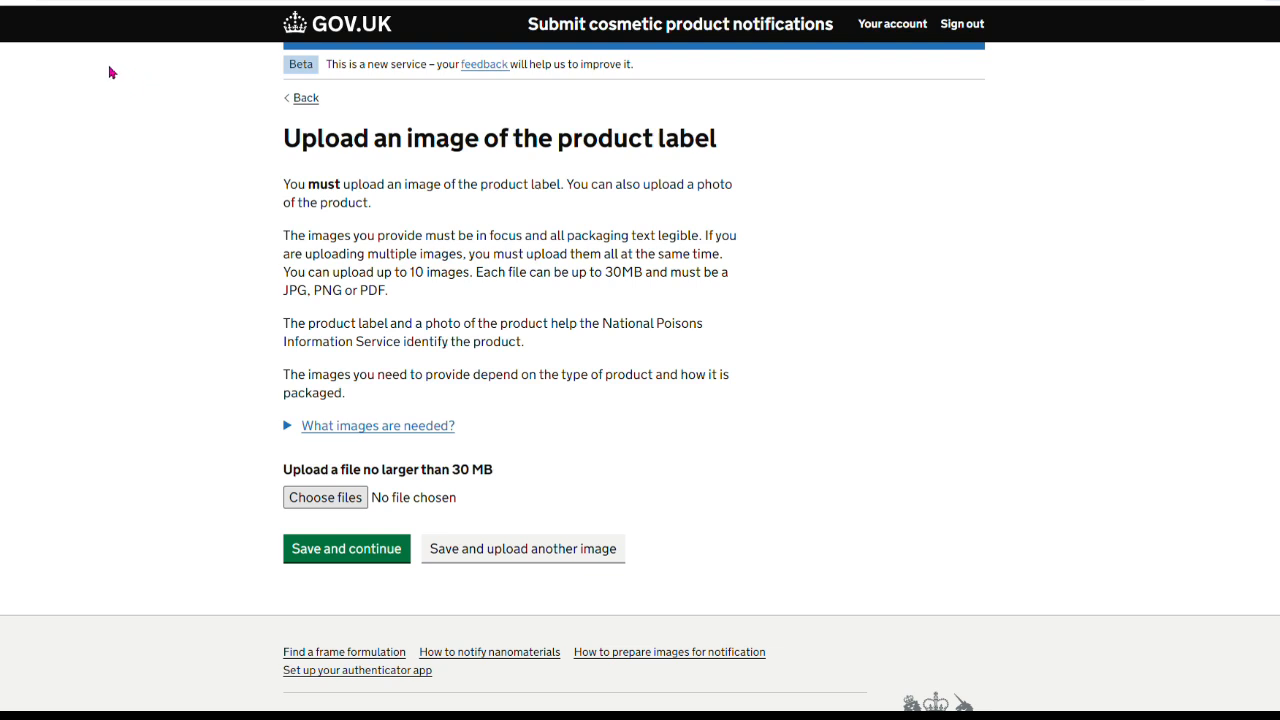
pyautogui.press('Return')
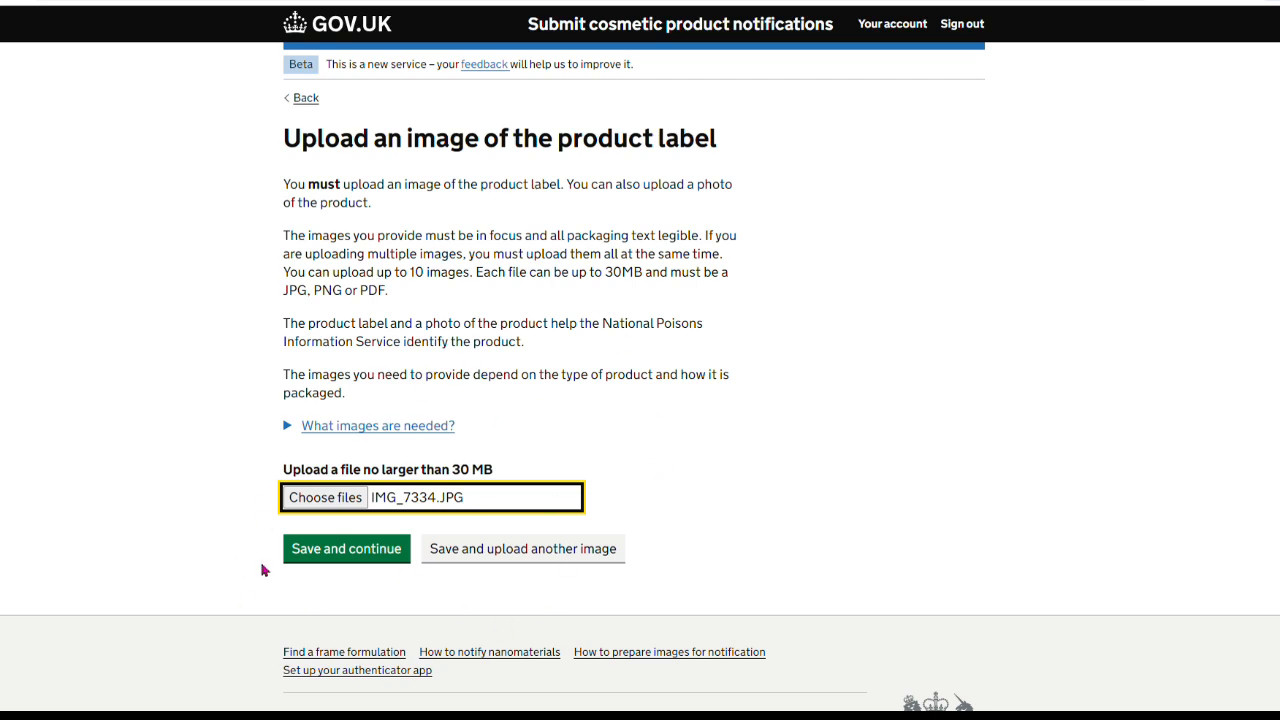
pyautogui.click(354, 556)
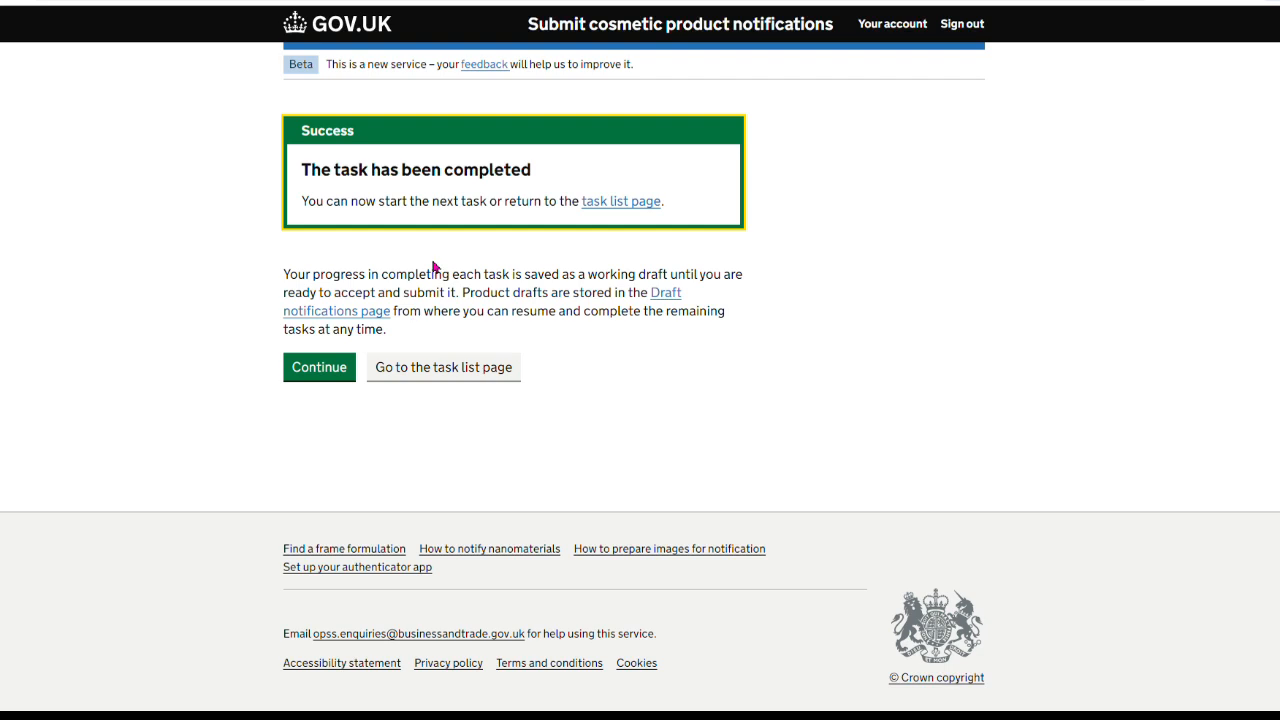
pyautogui.click(320, 375)
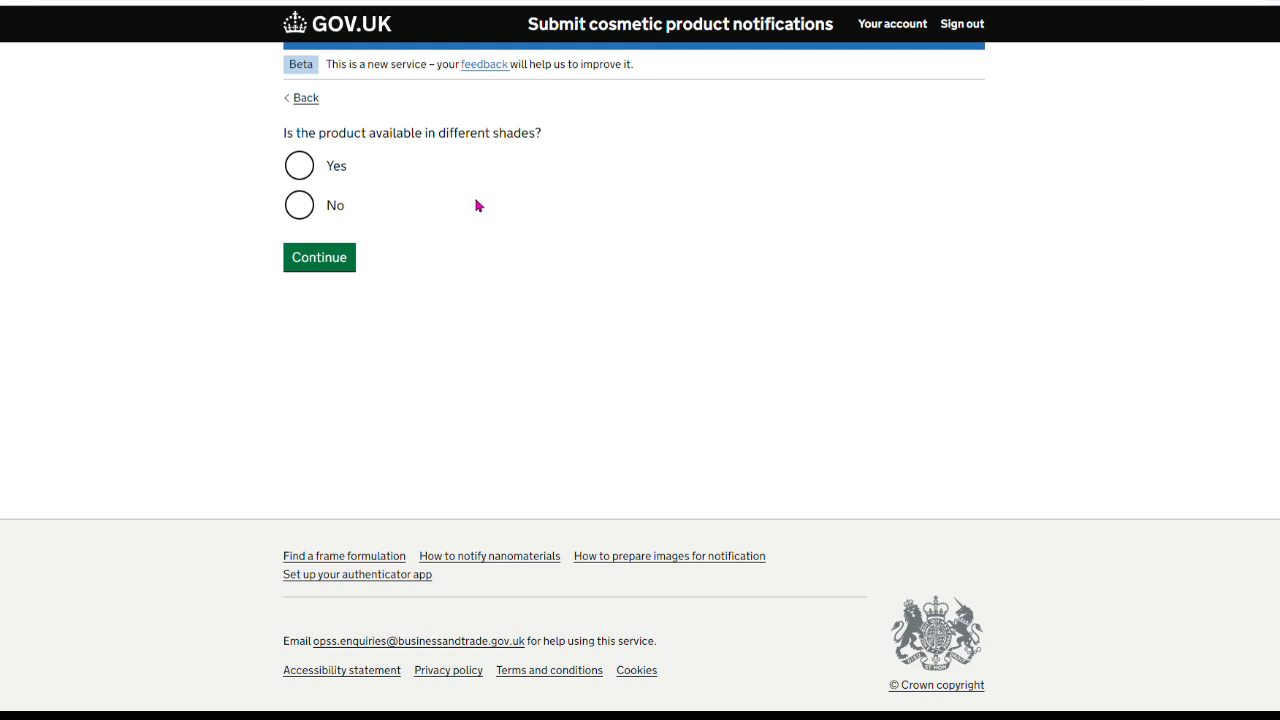
# State that the product is not available in different shades and submit its physical form as Cream or paste.
pyautogui.click(297, 209)
pyautogui.click(340, 266)
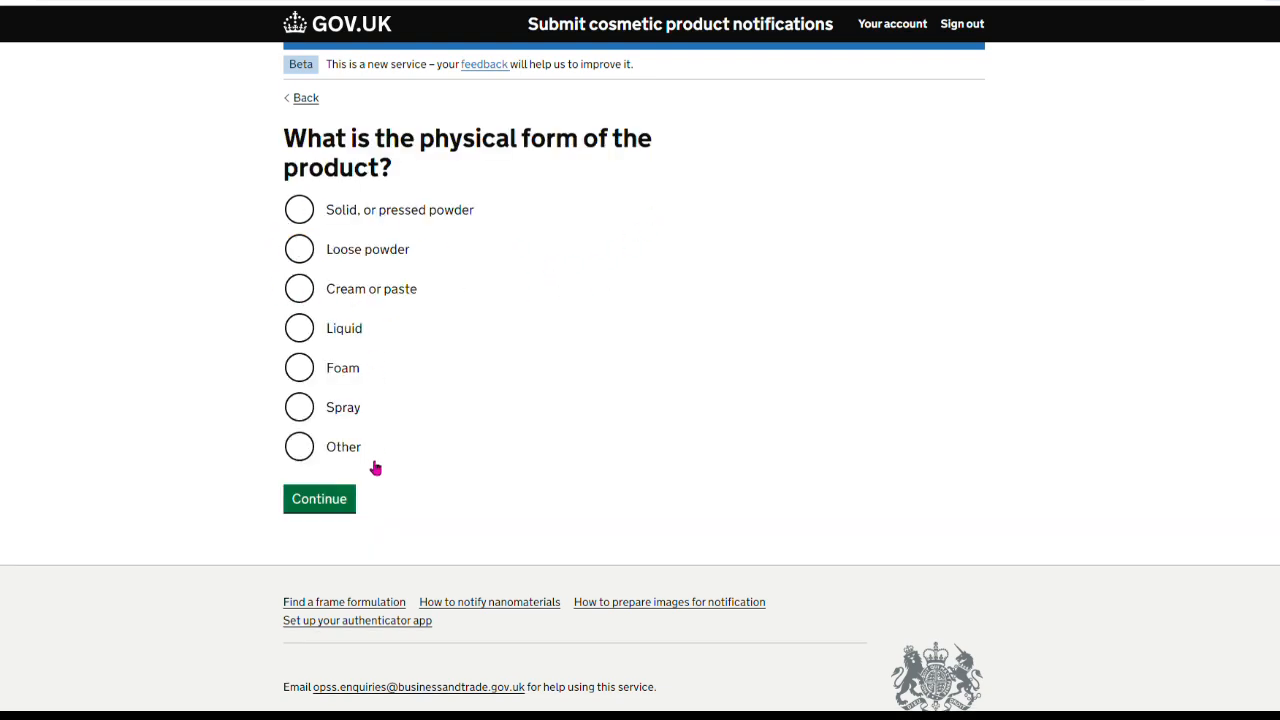
pyautogui.click(308, 292)
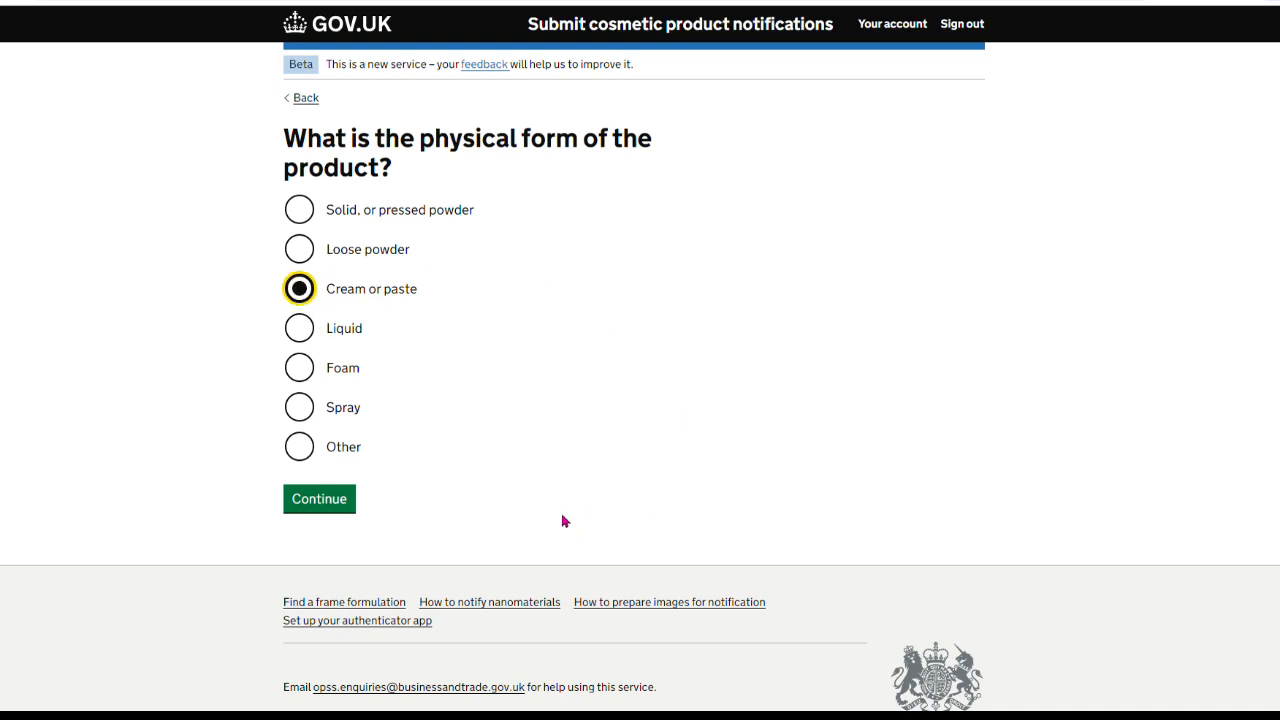
pyautogui.click(330, 507)
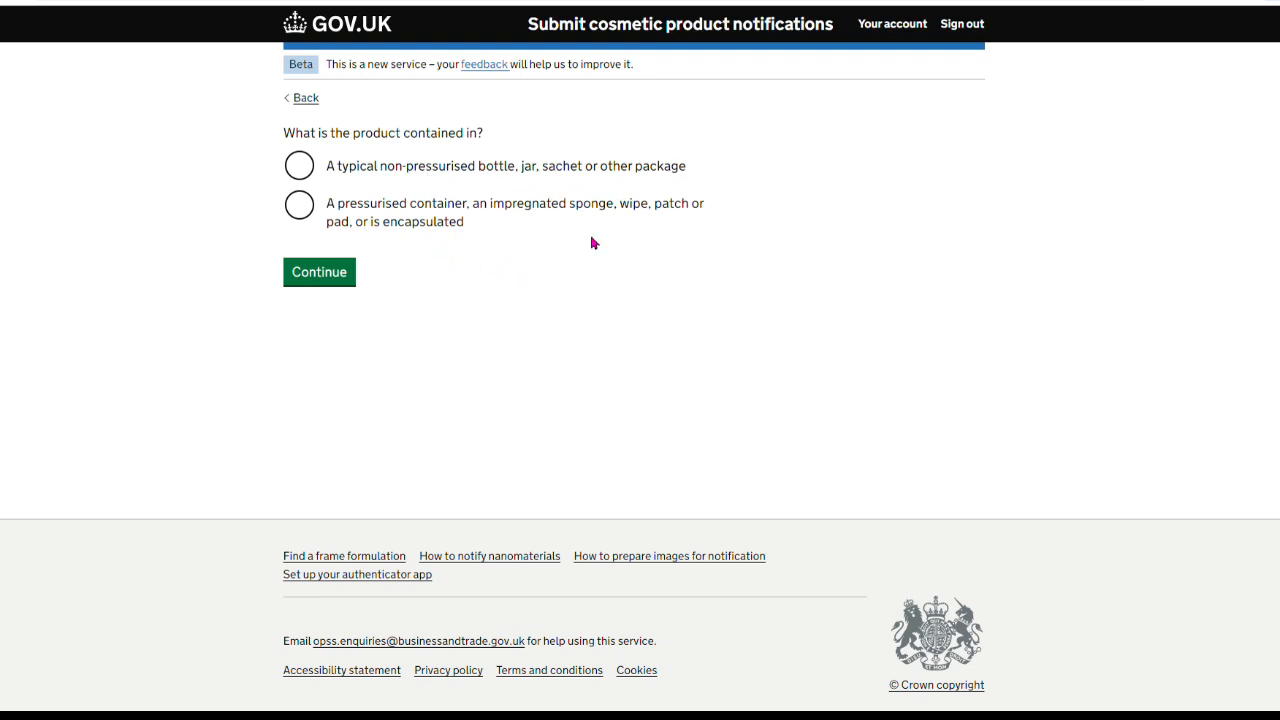
# Specify a typical non-pressurised bottle, jar, sachet or other package, and answer No to containing category 1A or 1B CMR substances.
pyautogui.click(303, 166)
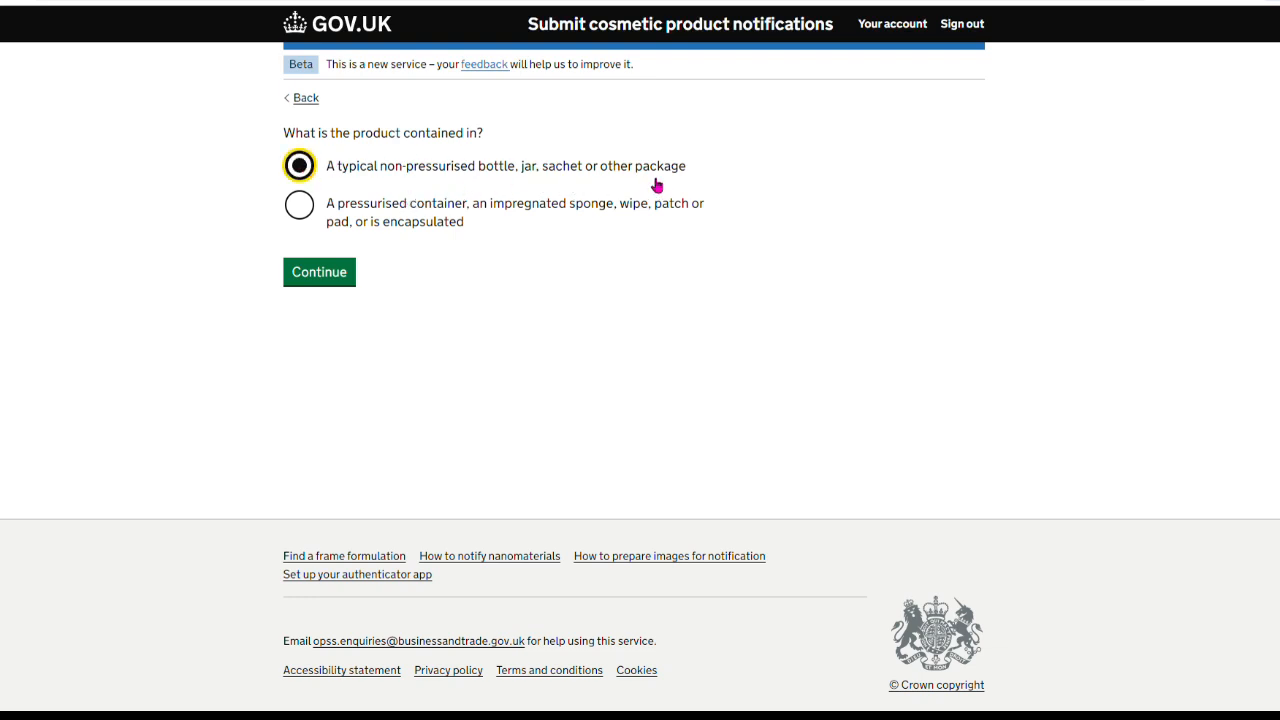
pyautogui.click(333, 282)
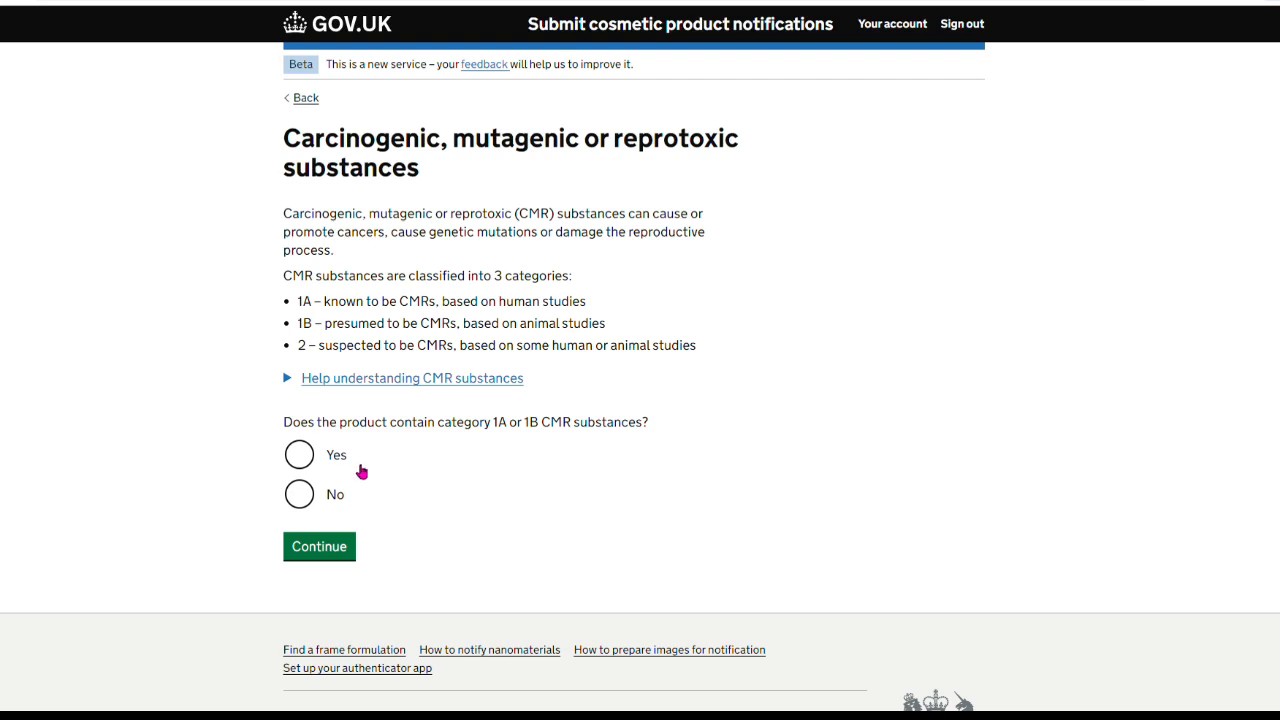
pyautogui.click(300, 496)
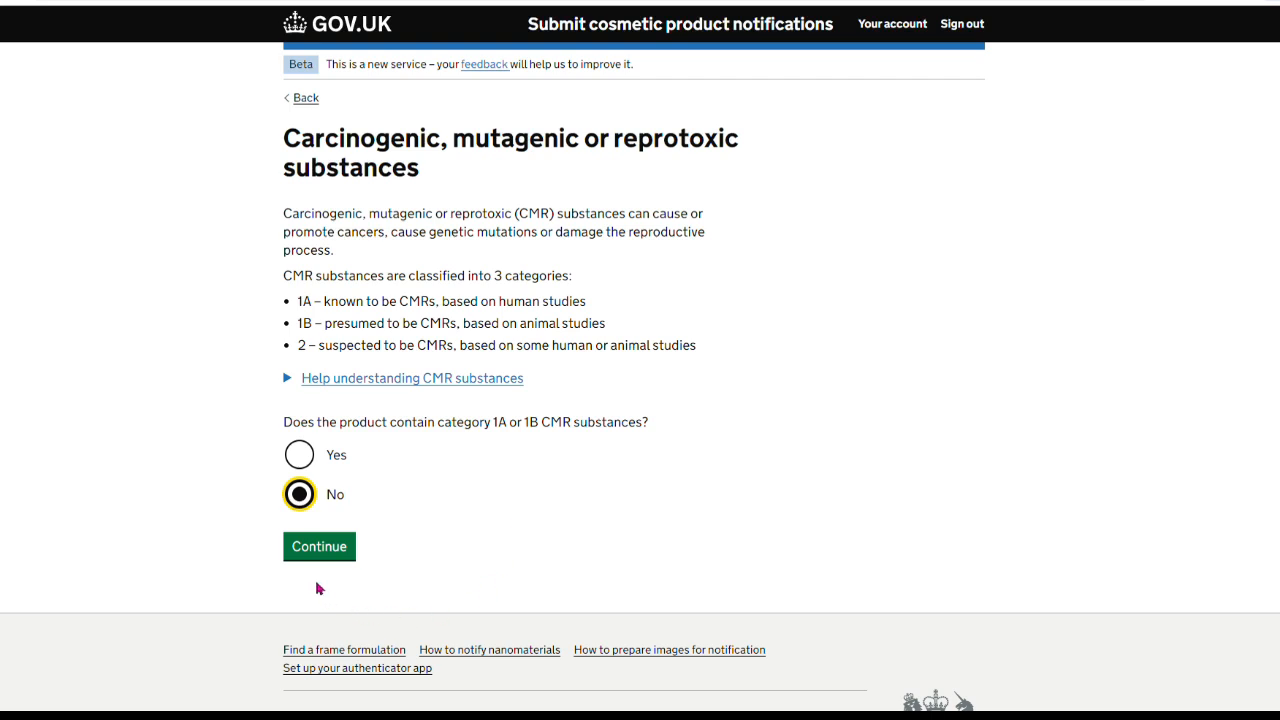
pyautogui.click(321, 549)
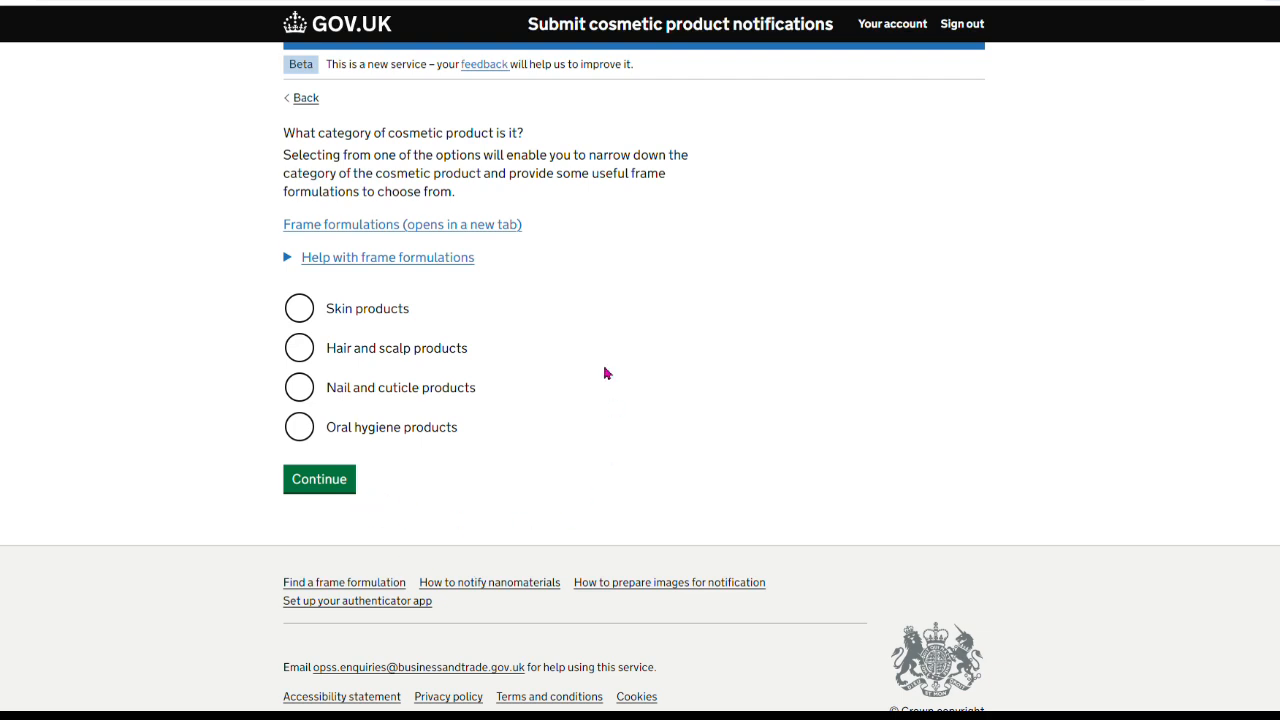
# Categorise the product as Skin products, Skin care products, Body care products.
pyautogui.click(304, 314)
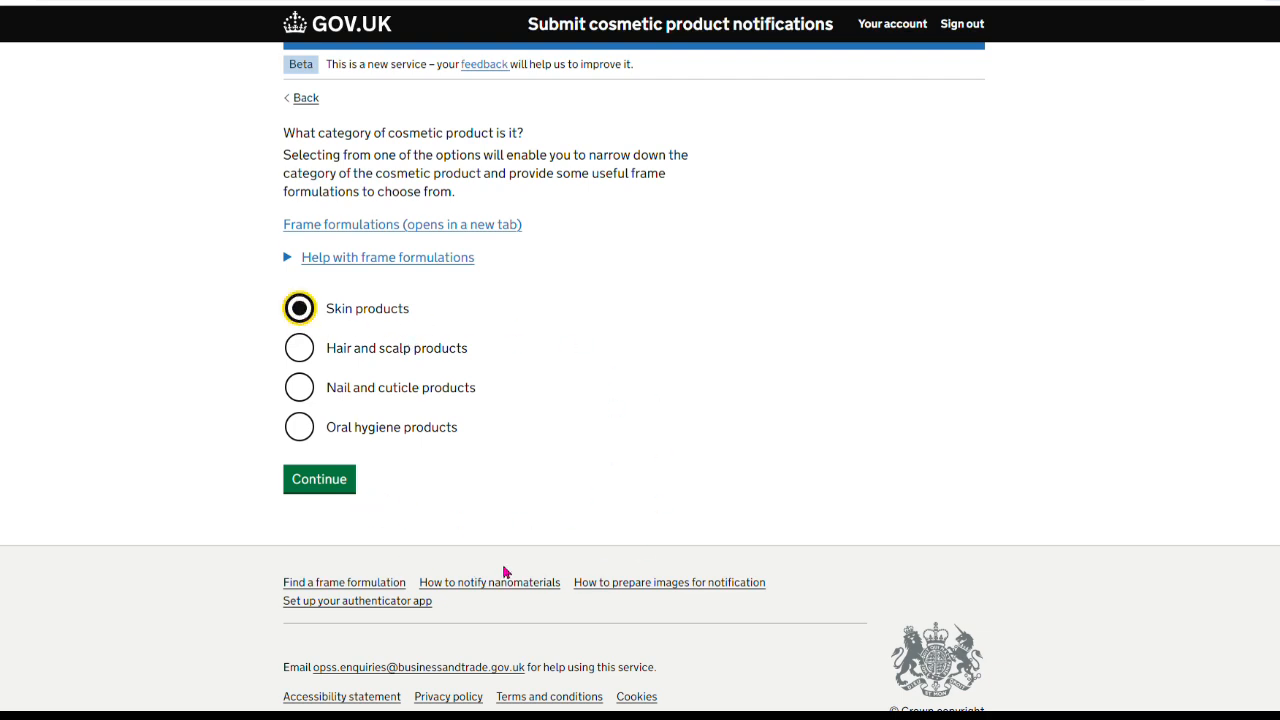
pyautogui.click(321, 486)
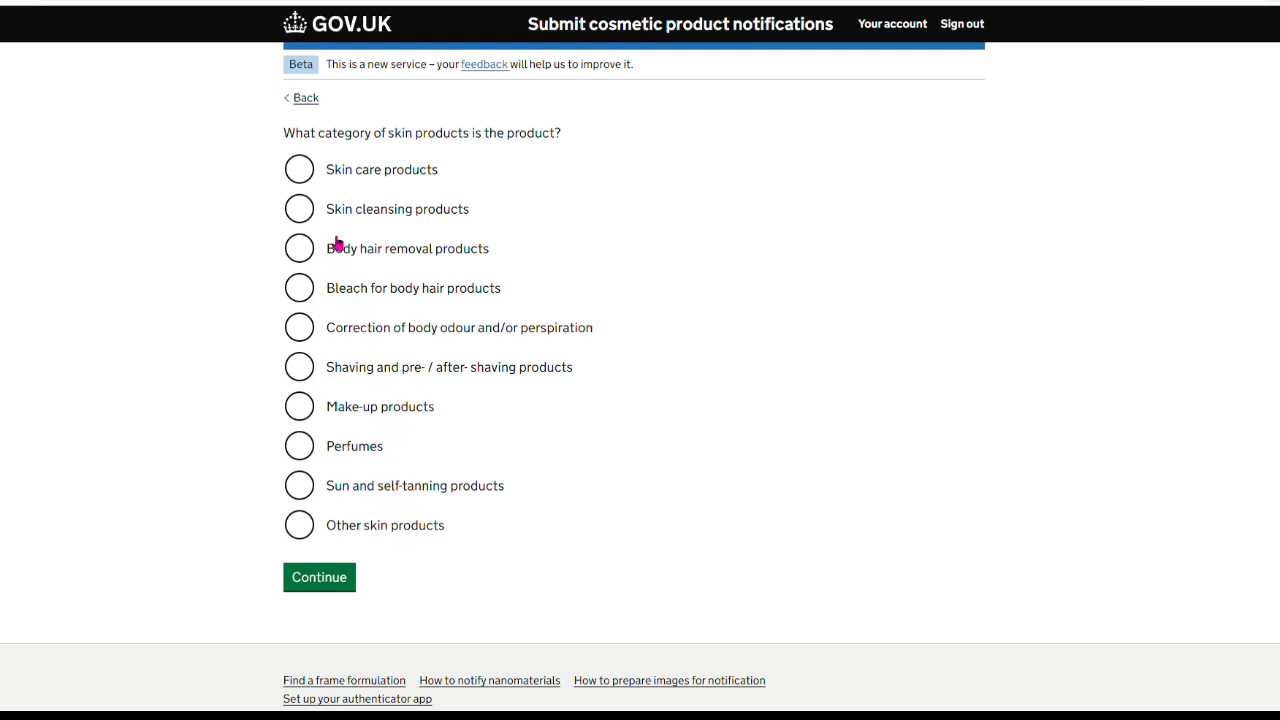
pyautogui.click(305, 172)
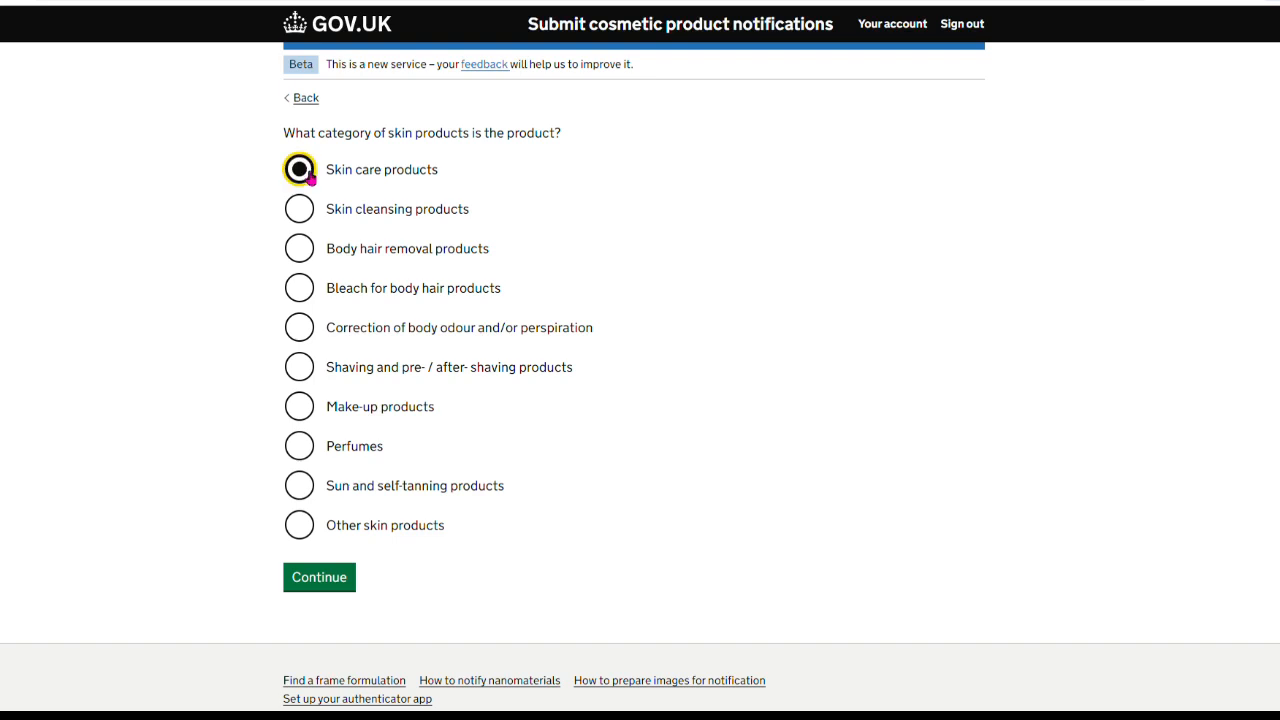
pyautogui.click(331, 577)
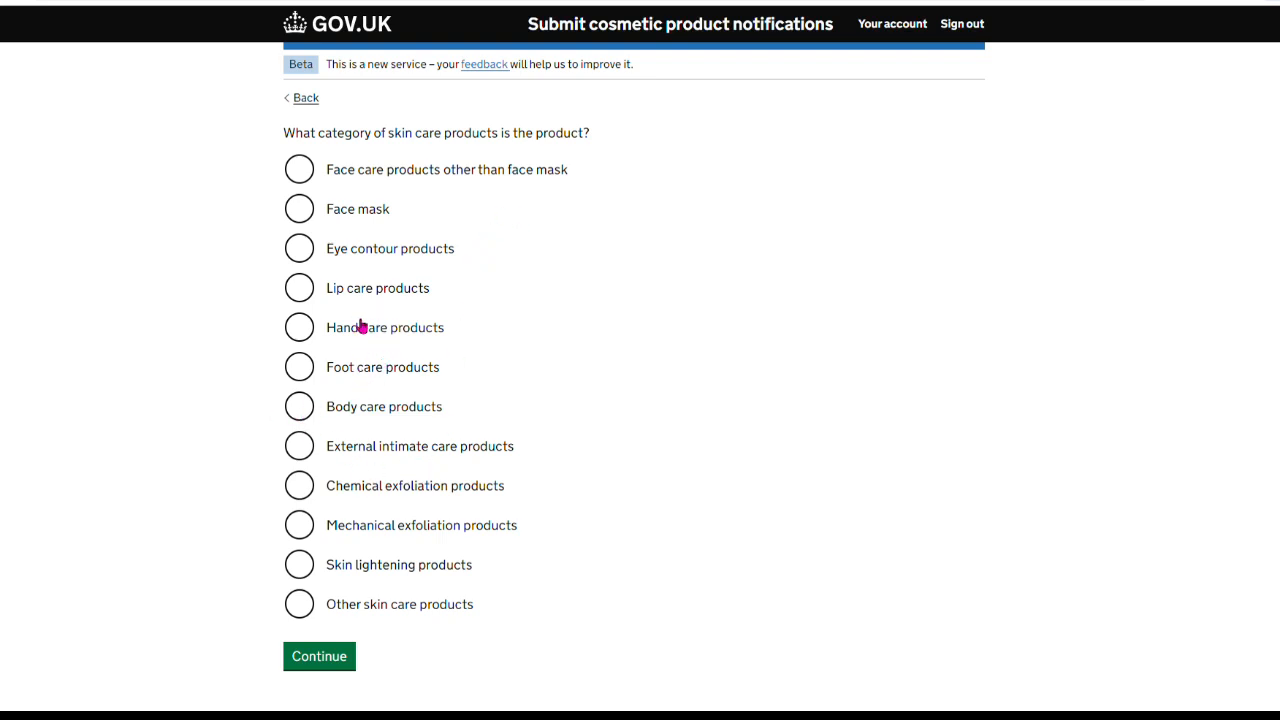
pyautogui.click(306, 411)
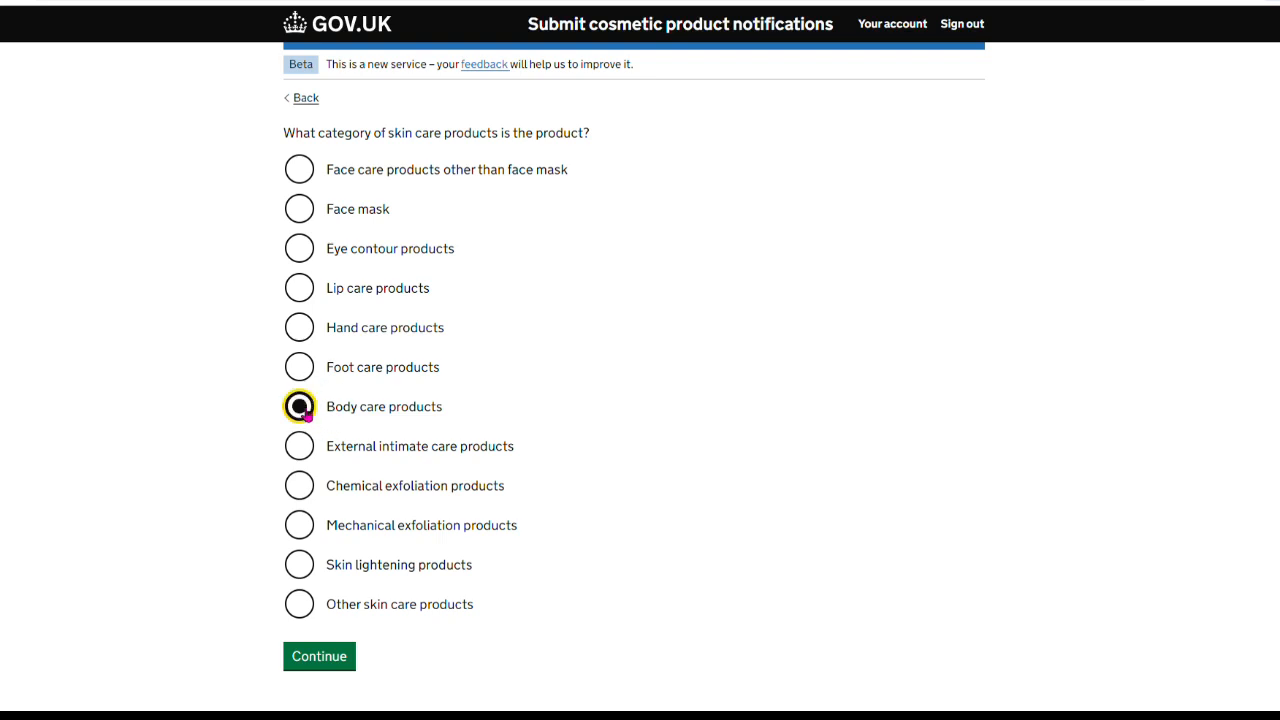
pyautogui.click(338, 664)
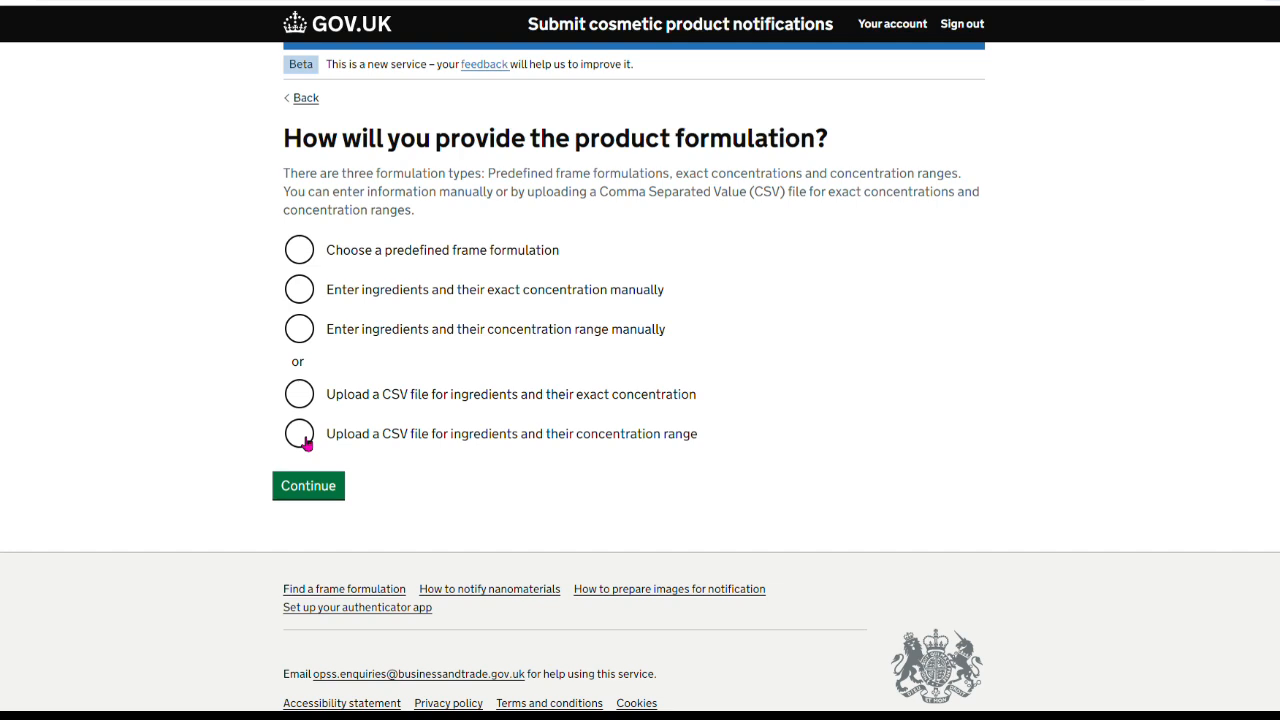
# Choose to provide a predefined frame formulation and submit Skin care cream, lotion, gel as its name.
pyautogui.click(306, 256)
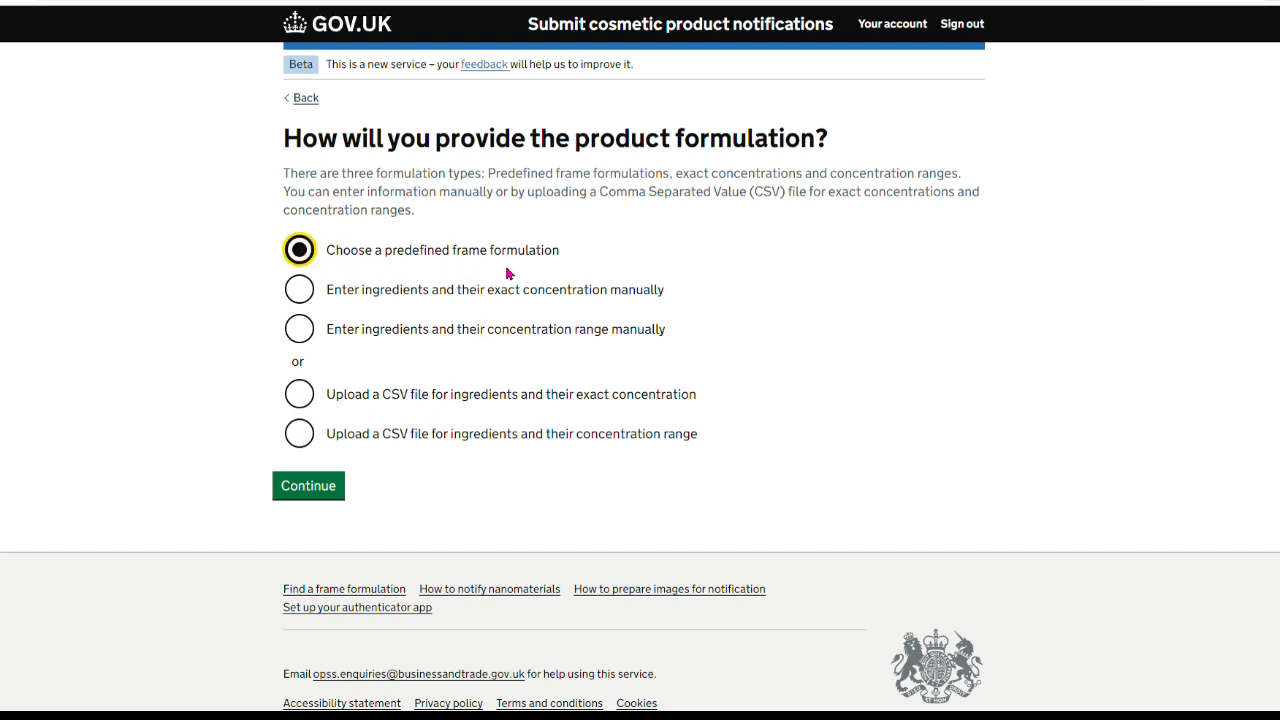
pyautogui.click(338, 493)
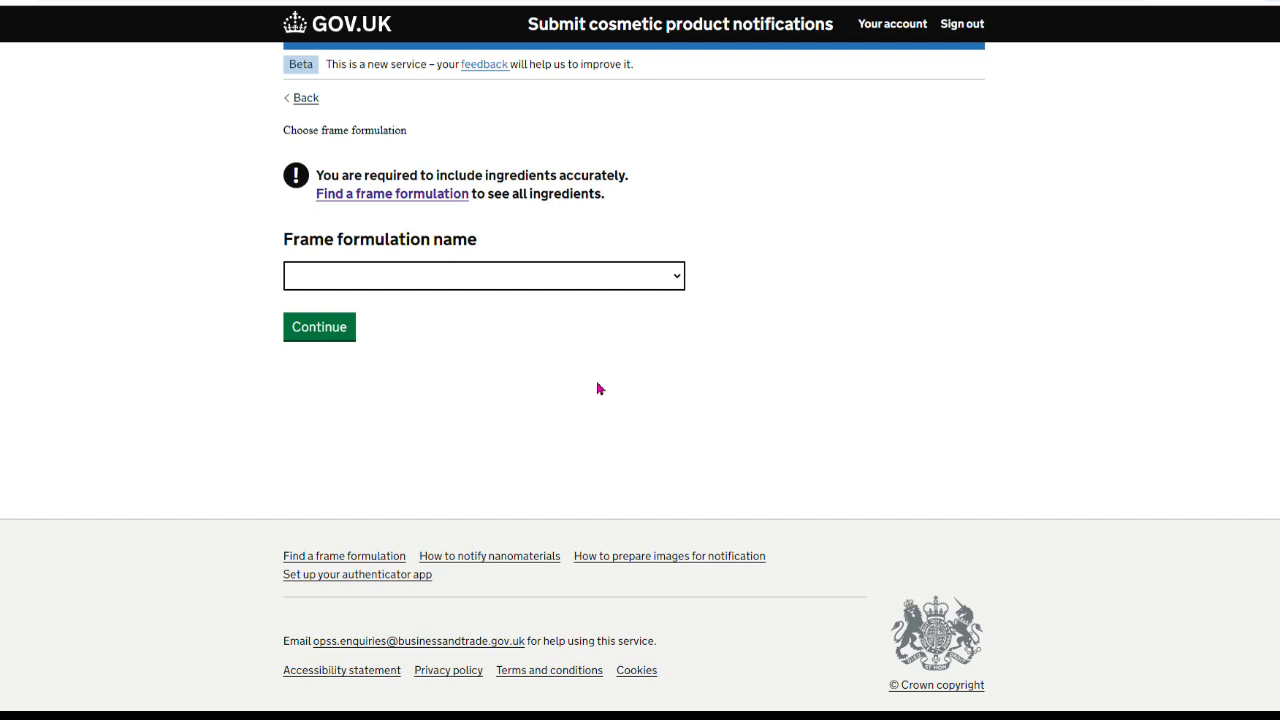
pyautogui.click(677, 279)
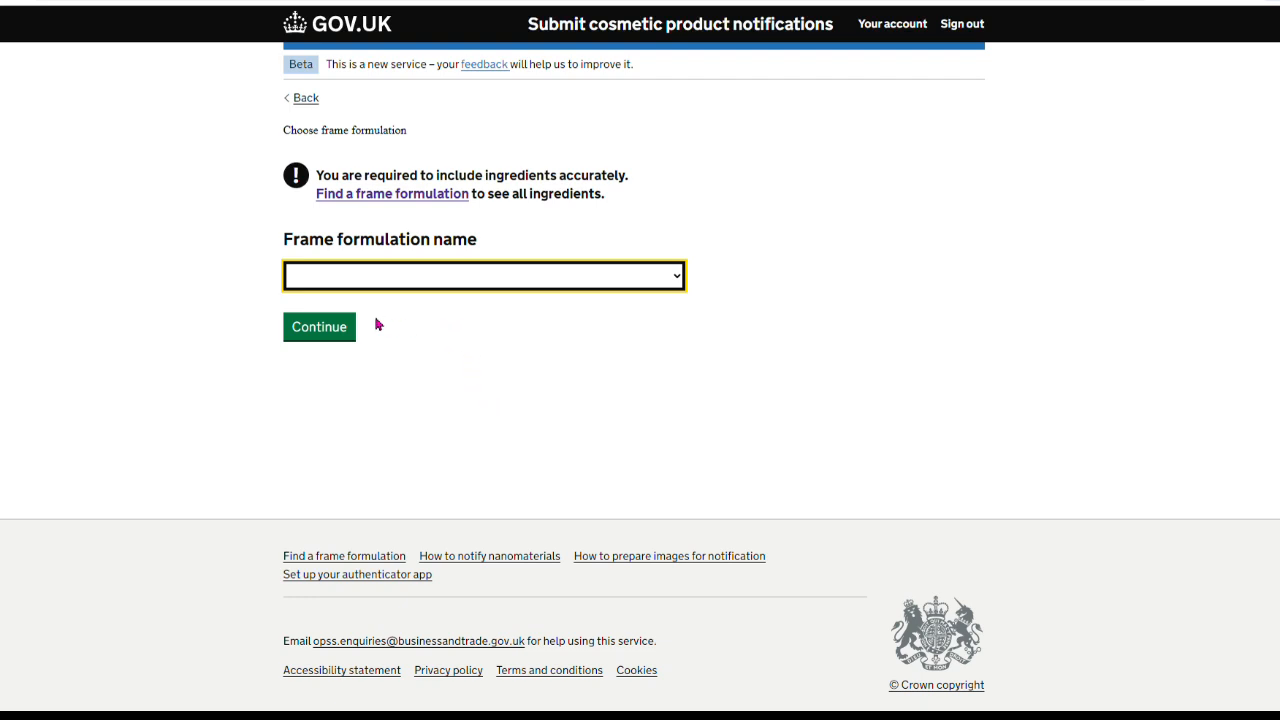
pyautogui.press('Down')
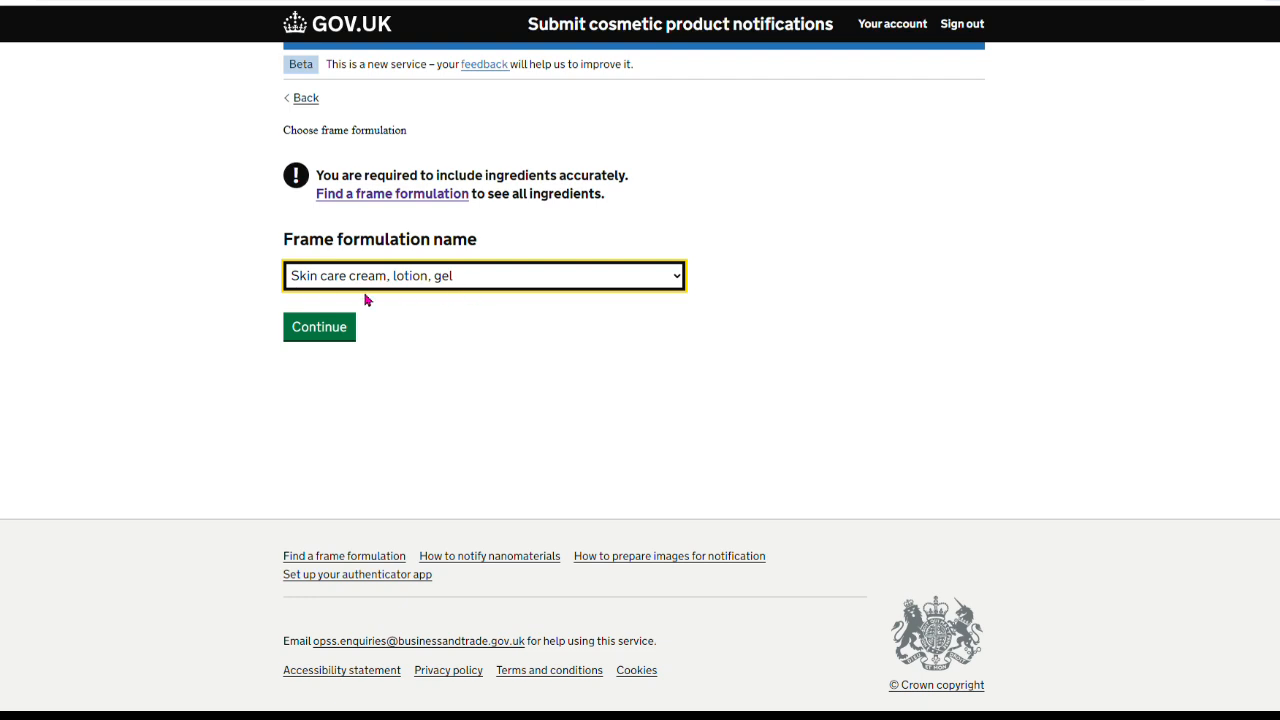
pyautogui.click(313, 340)
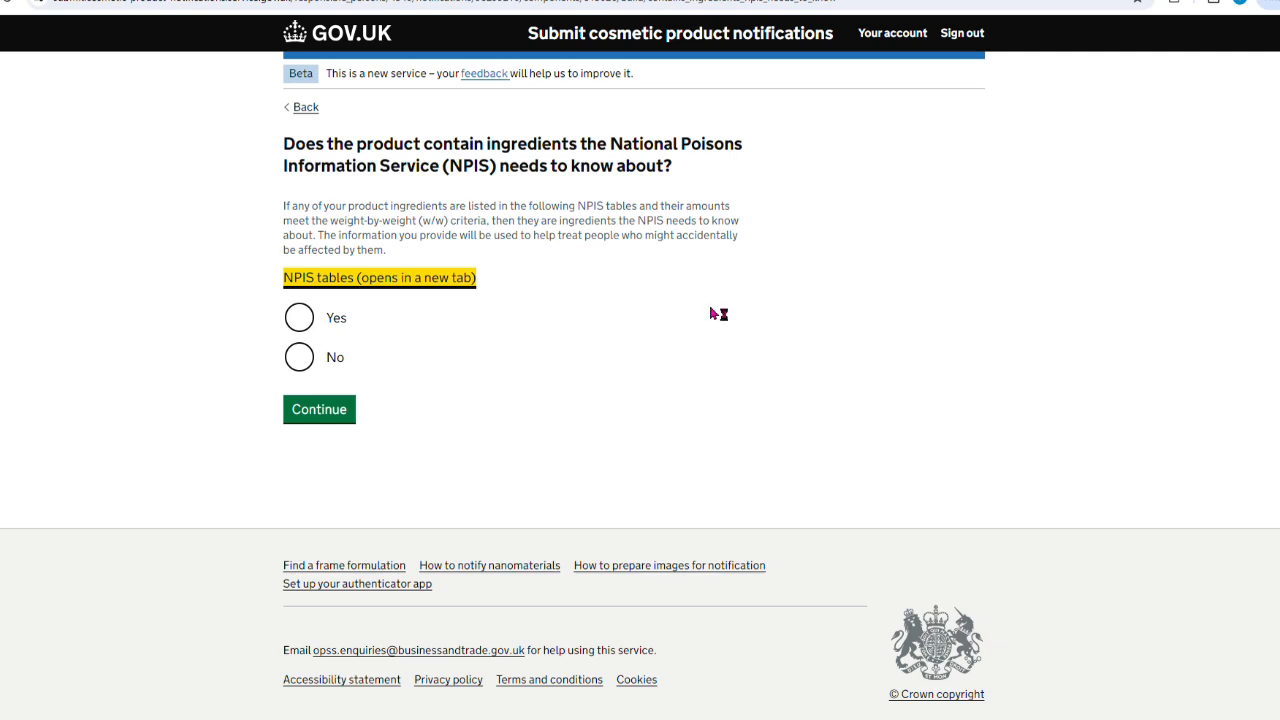
# Open the NPIS tables and examine the listed ingredients and their weight-by-weight thresholds, from alcohols through hydrocarbon solvents.
pyautogui.click(420, 290)
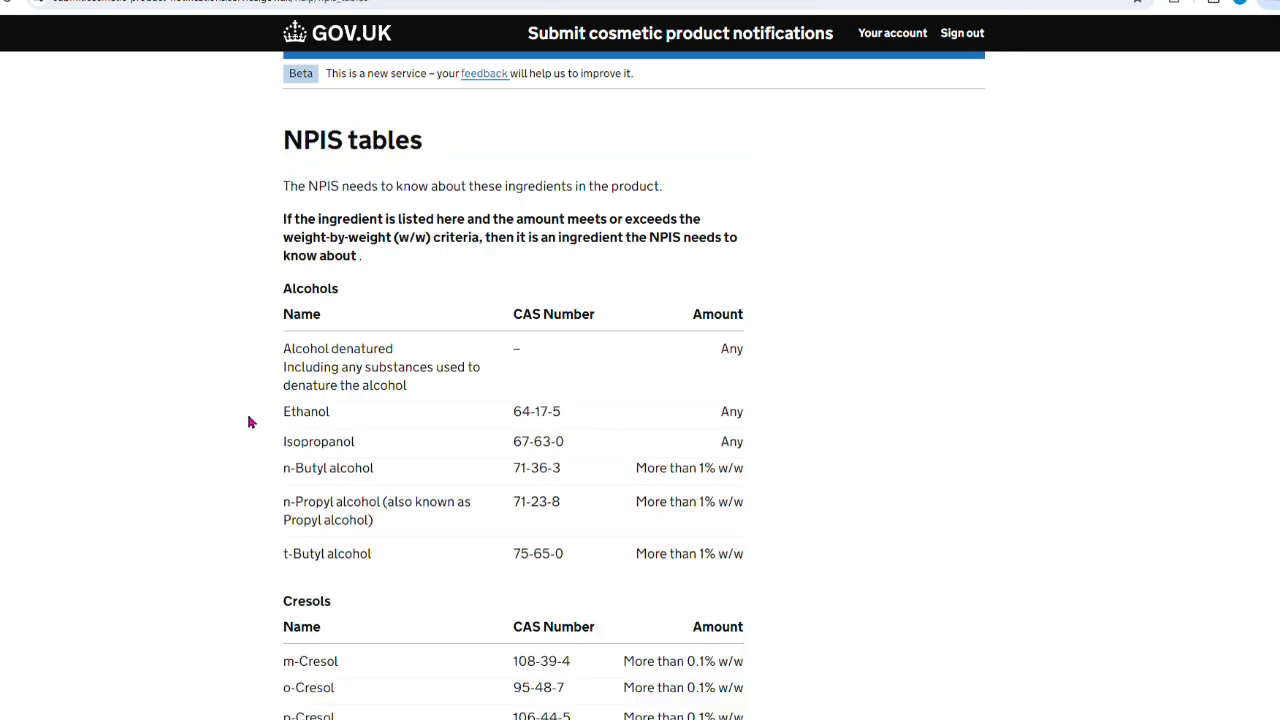
pyautogui.scroll(-3, 818, 384)
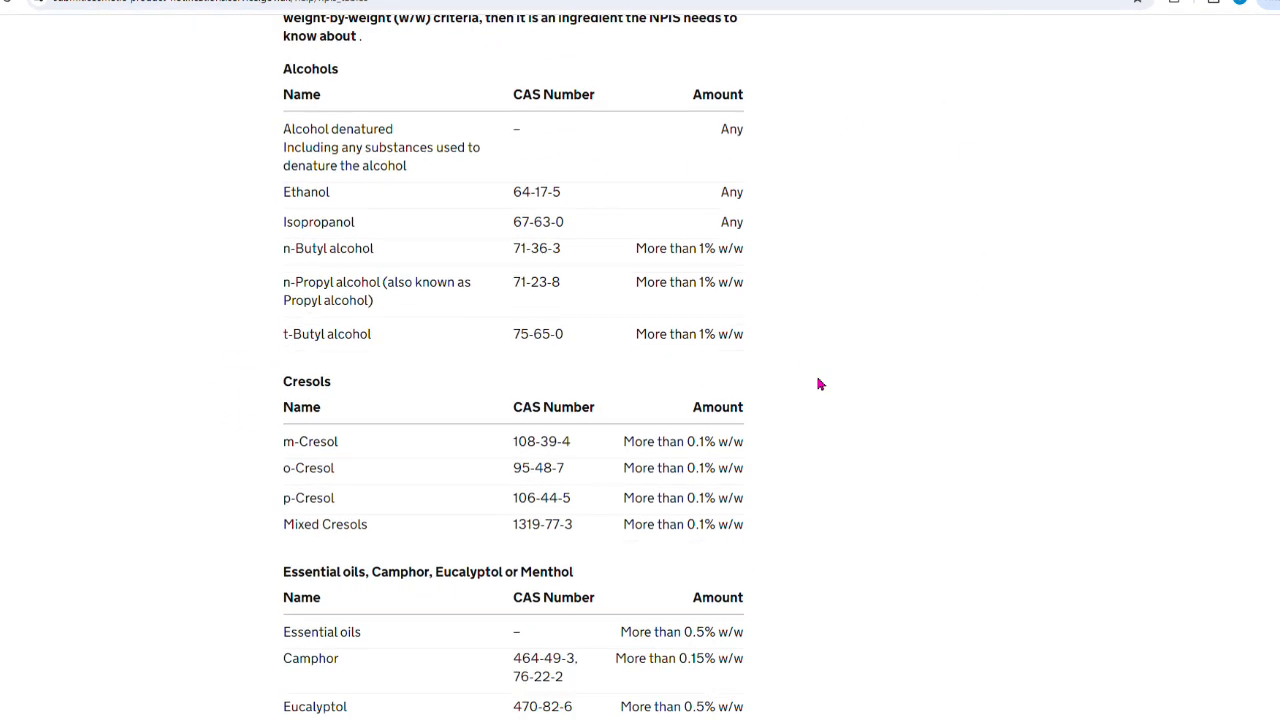
pyautogui.scroll(-5, 818, 384)
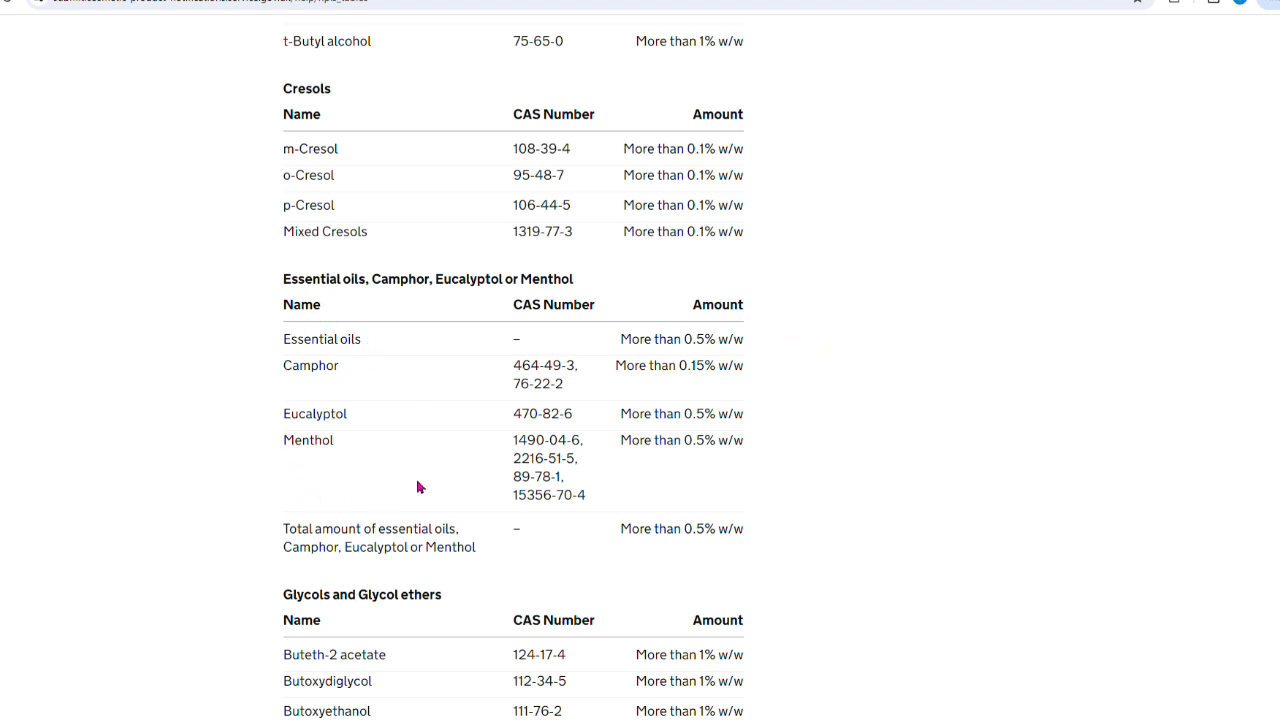
pyautogui.scroll(-4, 255, 400)
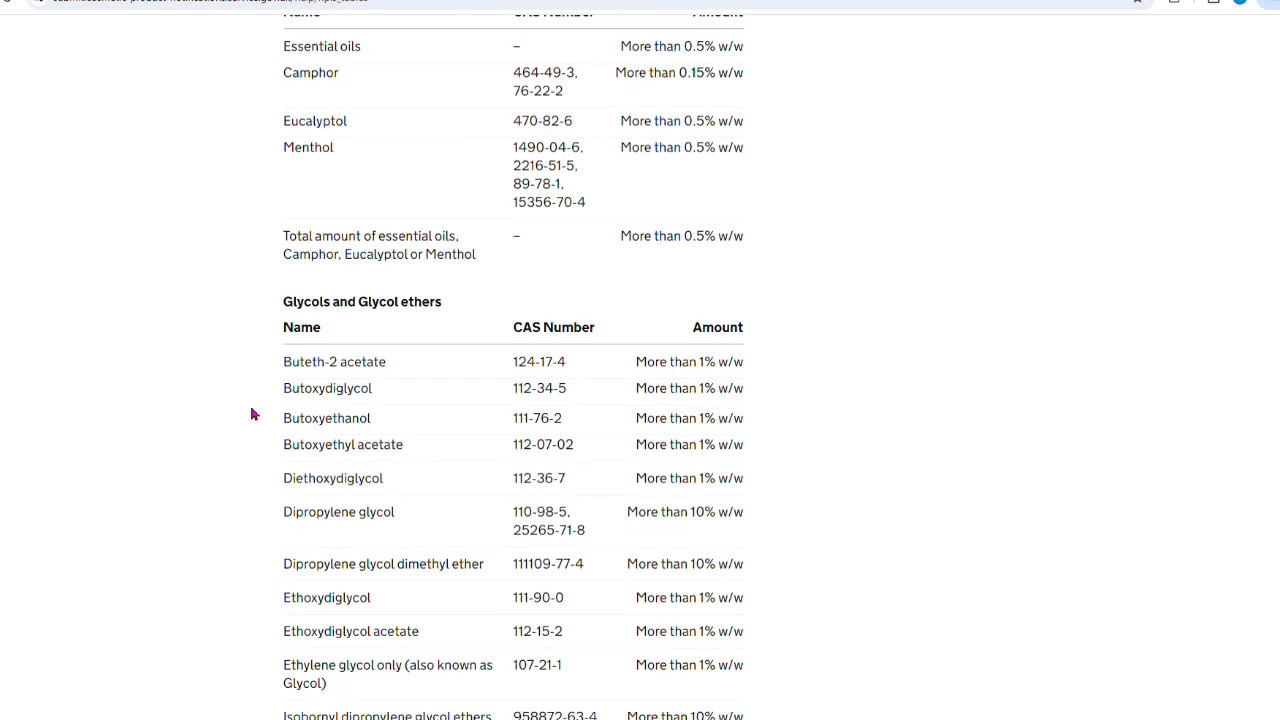
pyautogui.scroll(-1, 253, 414)
pyautogui.scroll(-3, 253, 414)
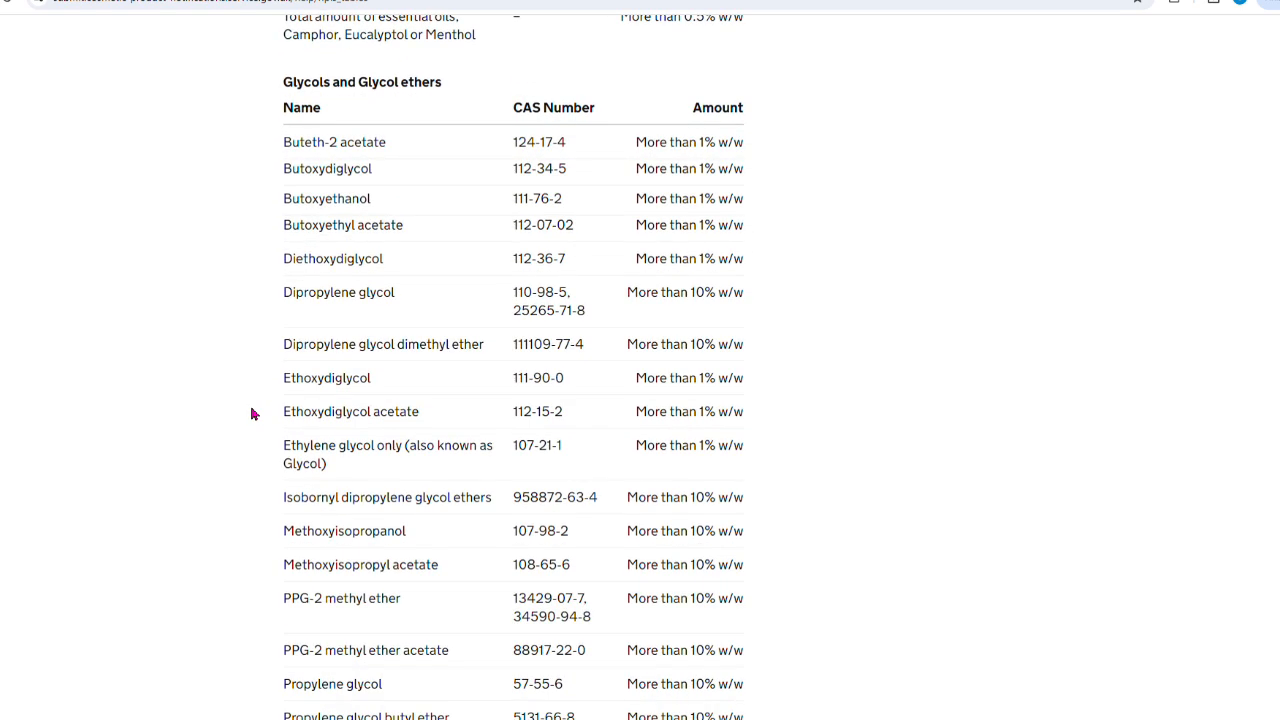
pyautogui.scroll(-2, 253, 414)
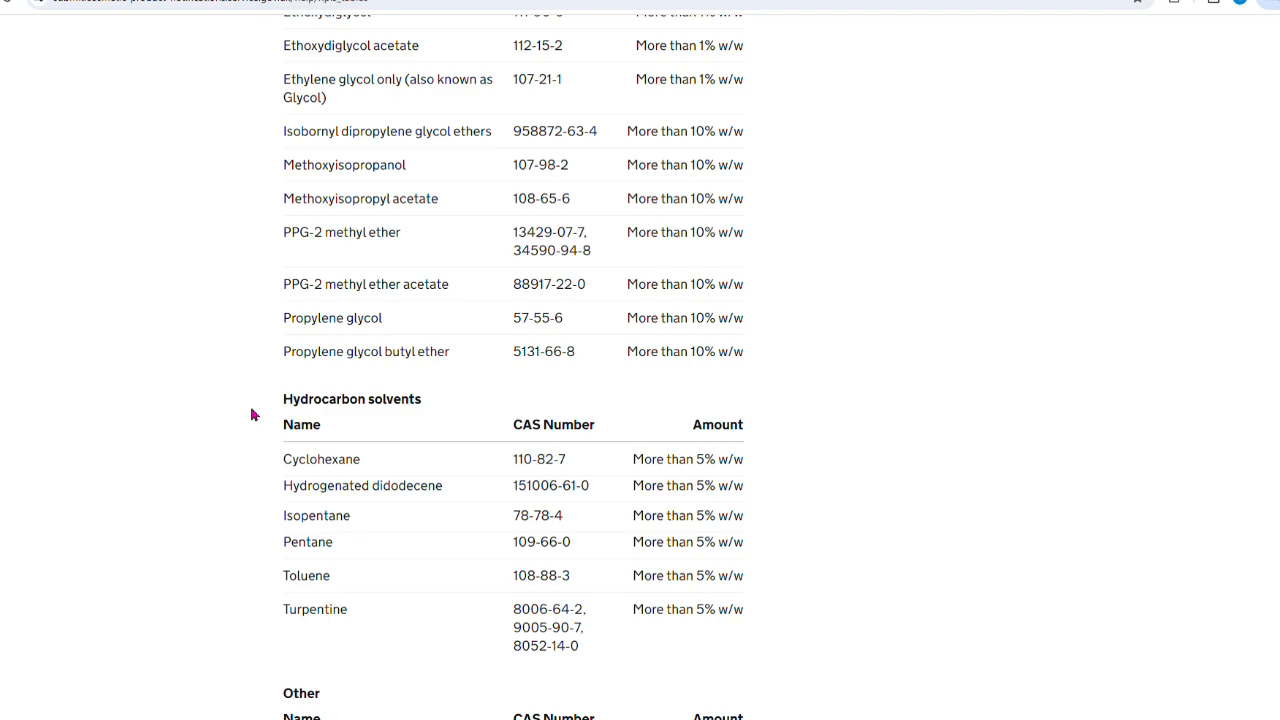
pyautogui.scroll(-4, 246, 423)
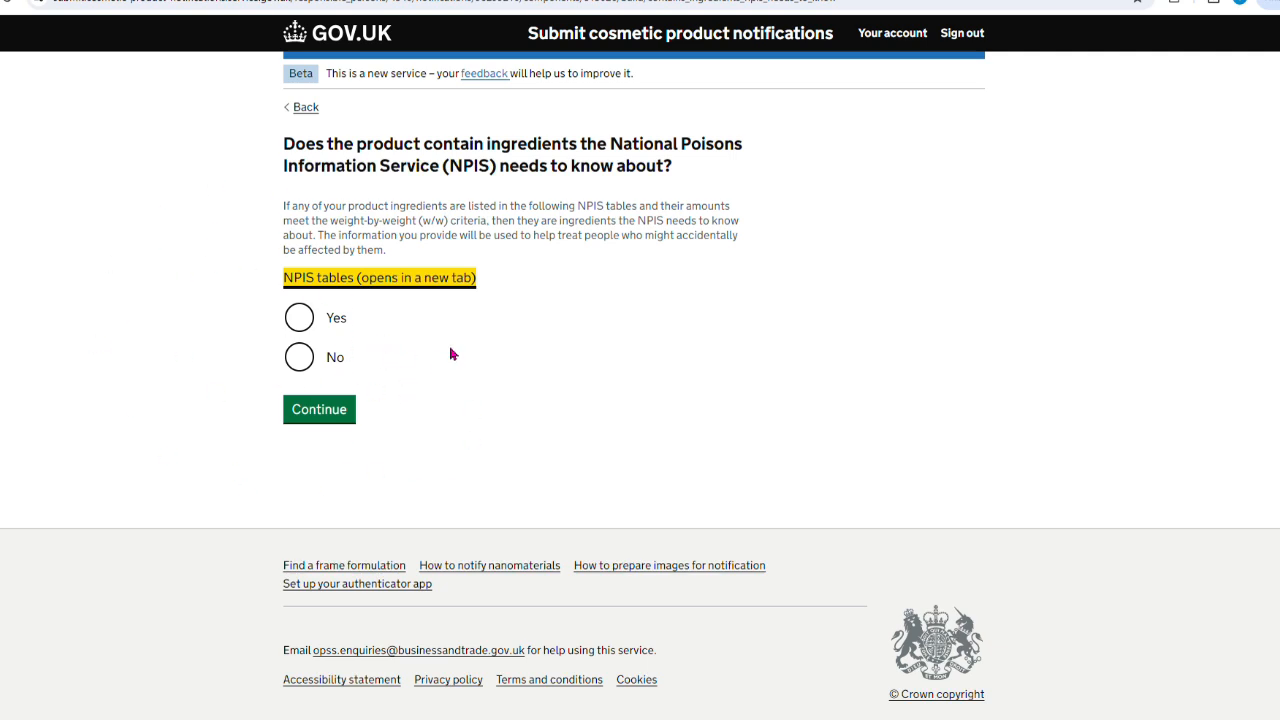
# Answer Yes to containing NPIS-relevant ingredients, and save lavender EO at 1% w/w as Ingredient 1.
pyautogui.click(304, 326)
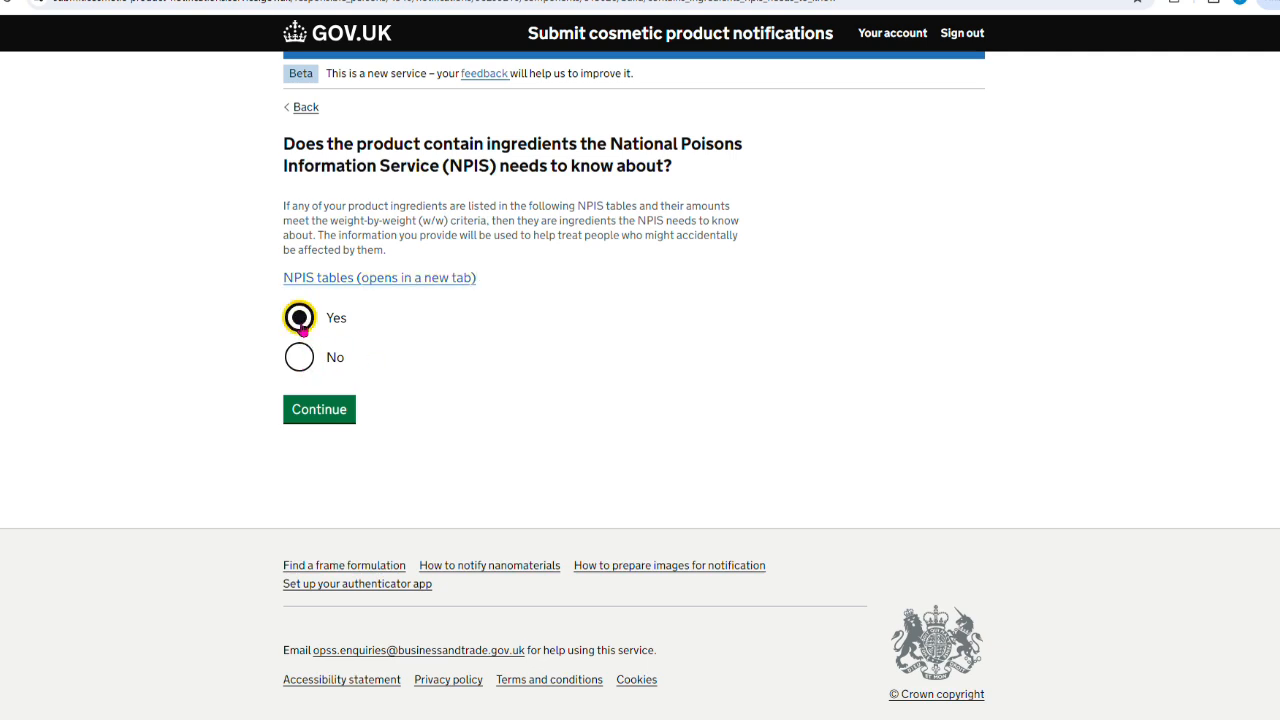
pyautogui.click(328, 420)
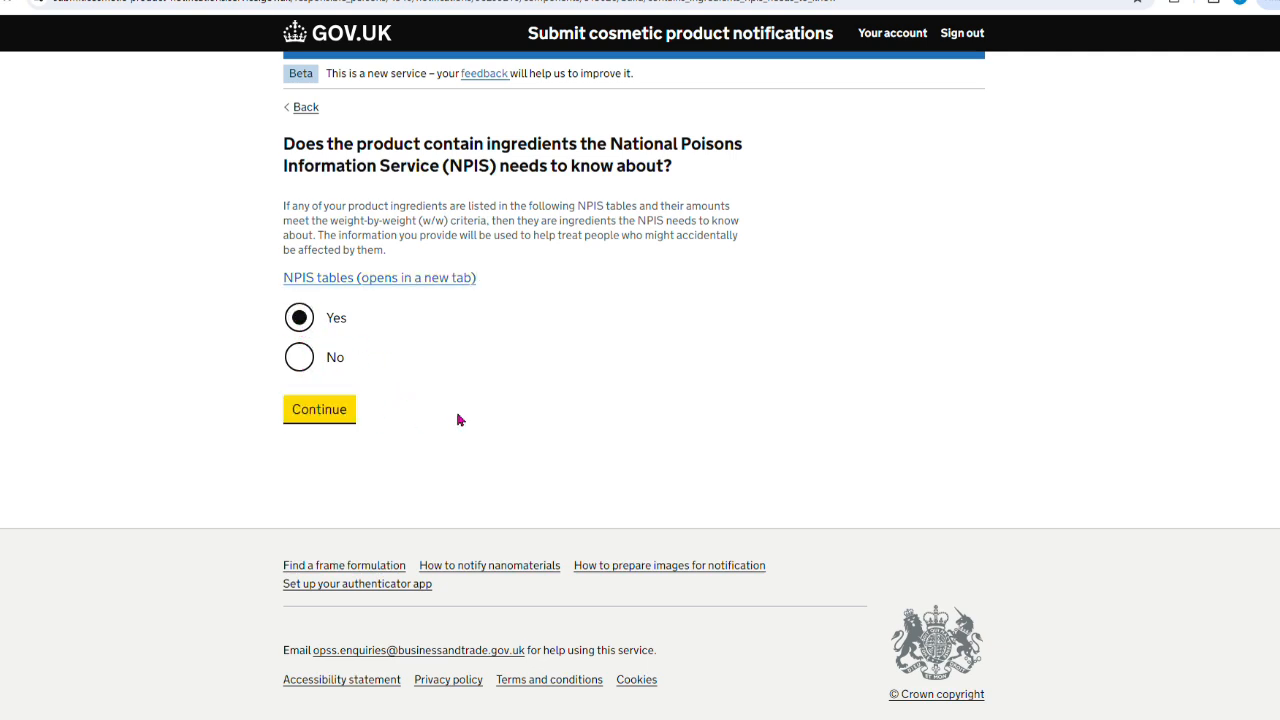
pyautogui.scroll(-3, 409, 449)
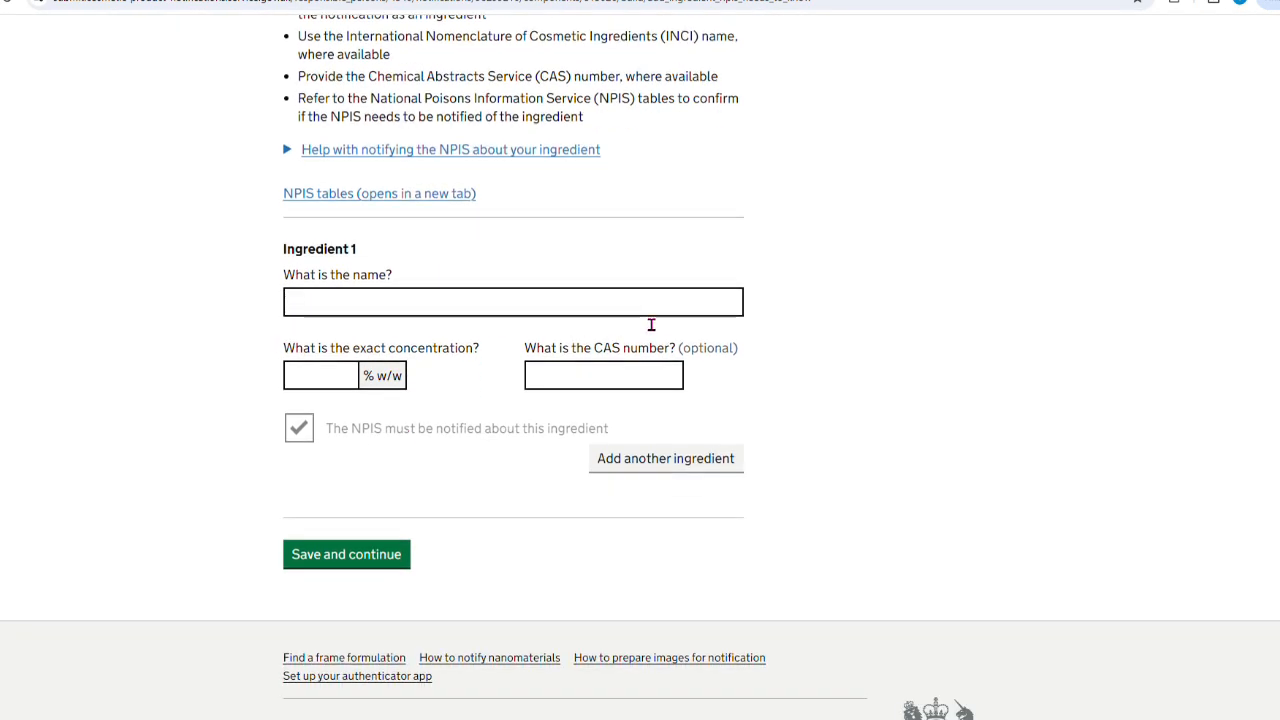
pyautogui.click(344, 314)
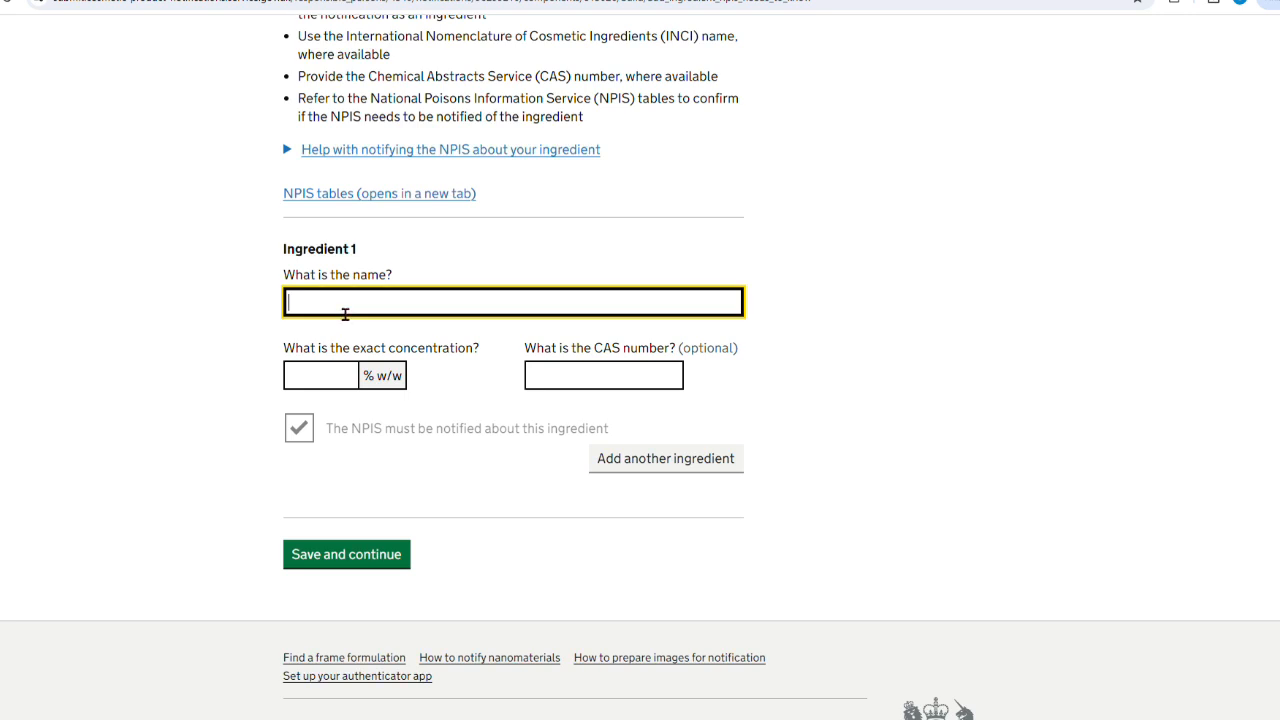
pyautogui.write('lavender EO')
pyautogui.click(330, 387)
pyautogui.write('1')
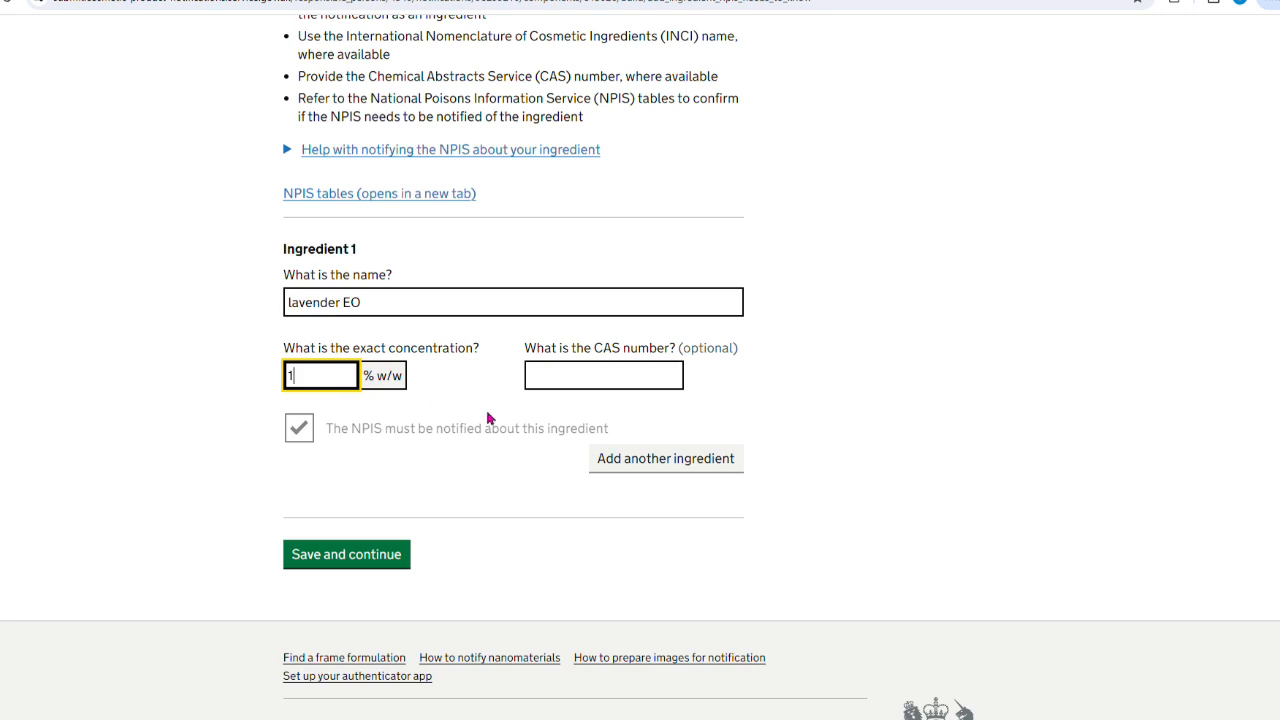
pyautogui.click(482, 392)
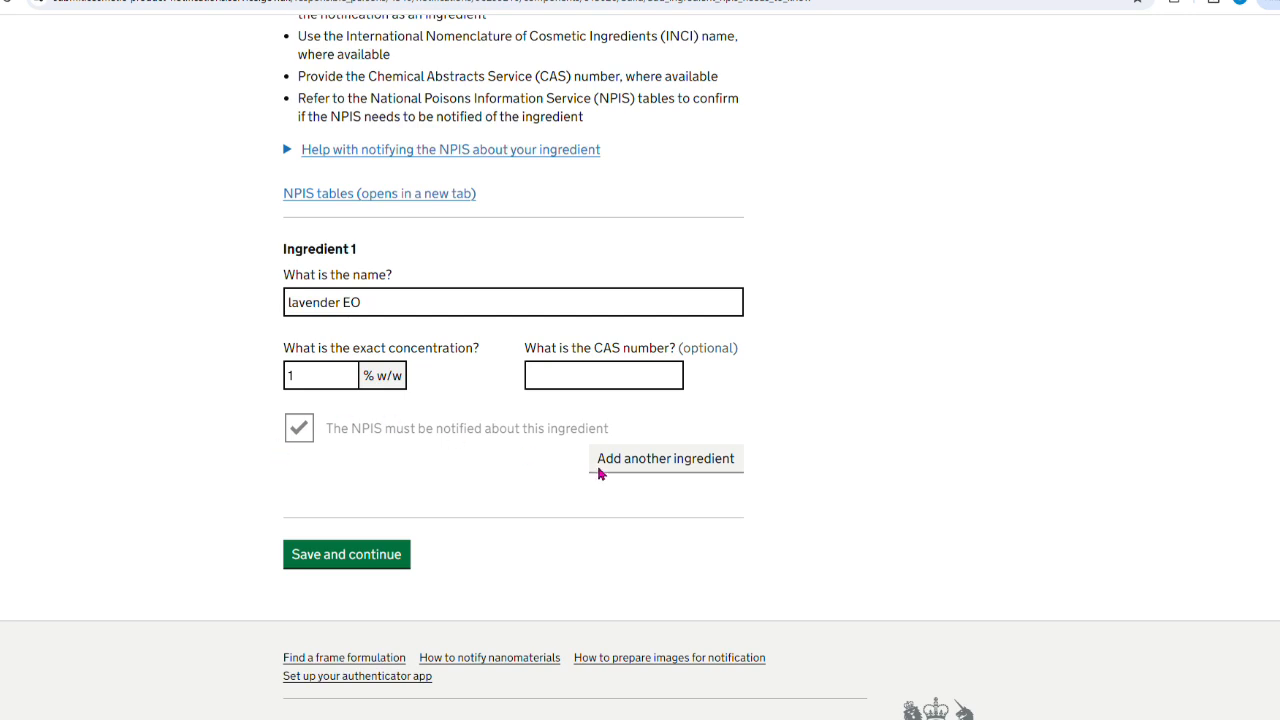
pyautogui.click(346, 558)
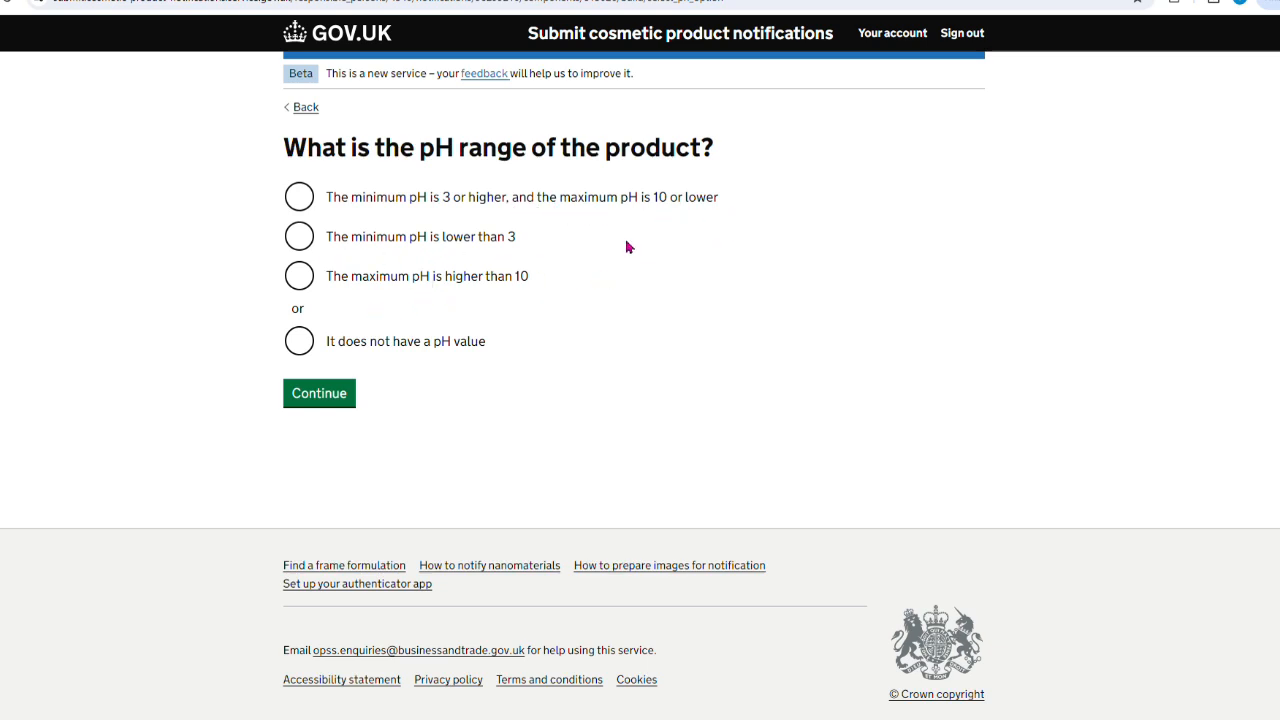
# Submit a pH range of minimum 3 or higher and maximum 10 or lower, and continue to the draft review.
pyautogui.click(312, 203)
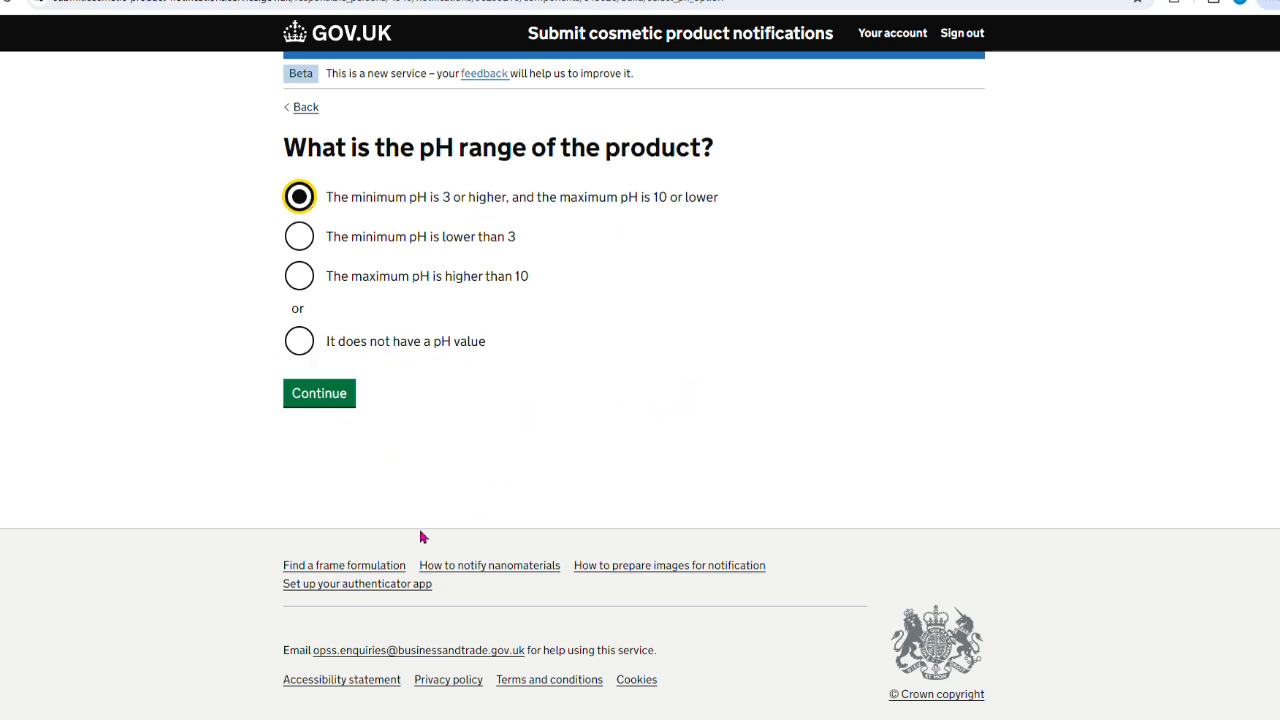
pyautogui.click(315, 403)
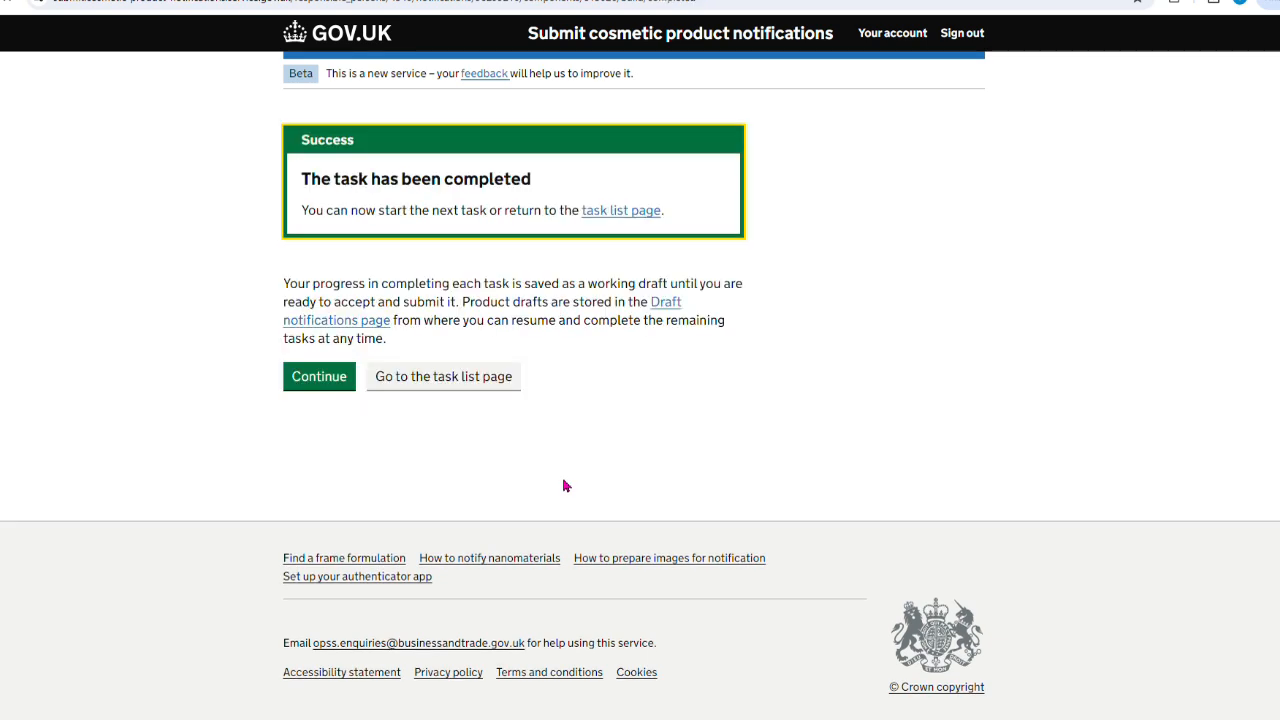
pyautogui.click(324, 380)
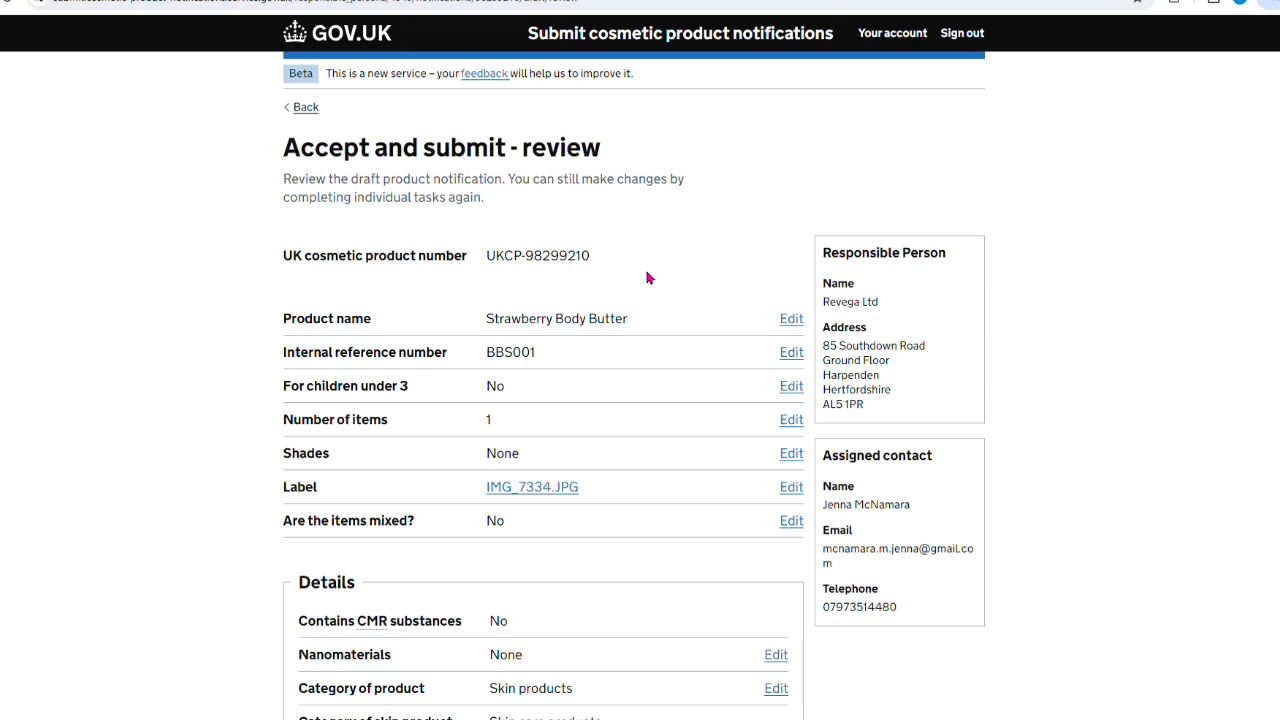
# Examine the draft notification's product details and ingredients, and return to the task list without submitting.
pyautogui.scroll(-4, 647, 278)
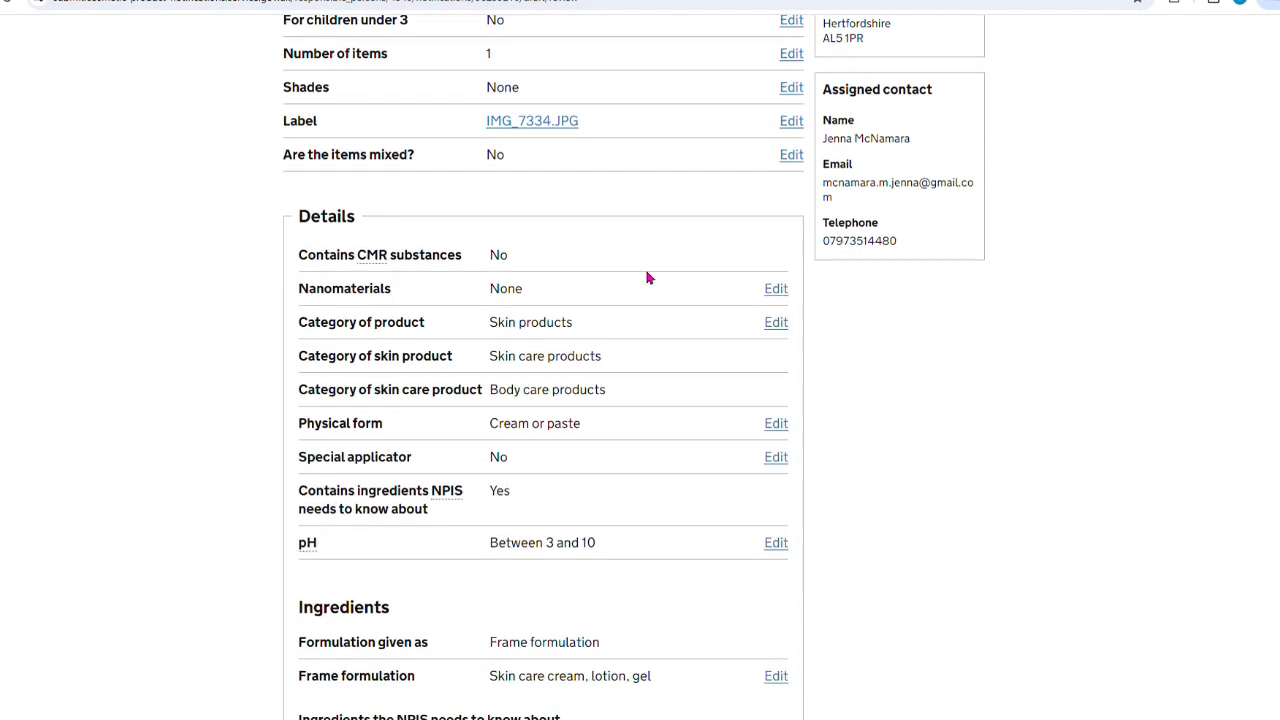
pyautogui.scroll(-4, 647, 278)
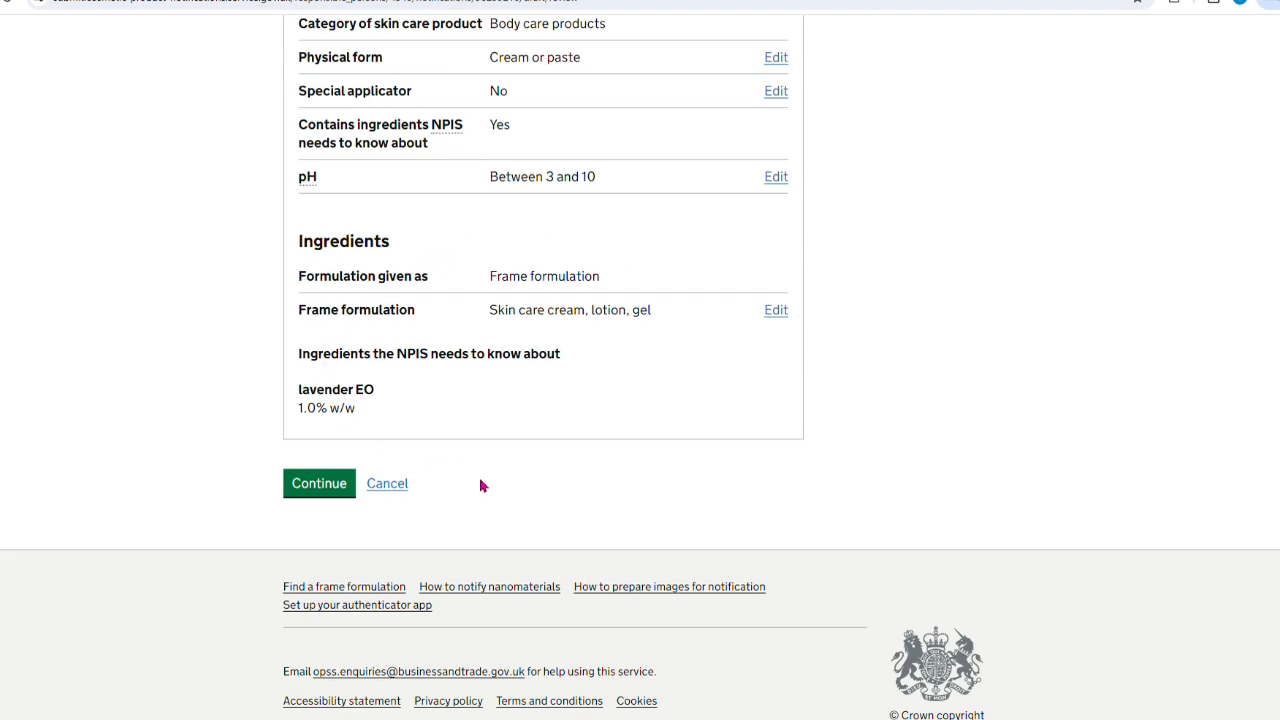
pyautogui.scroll(8, 480, 485)
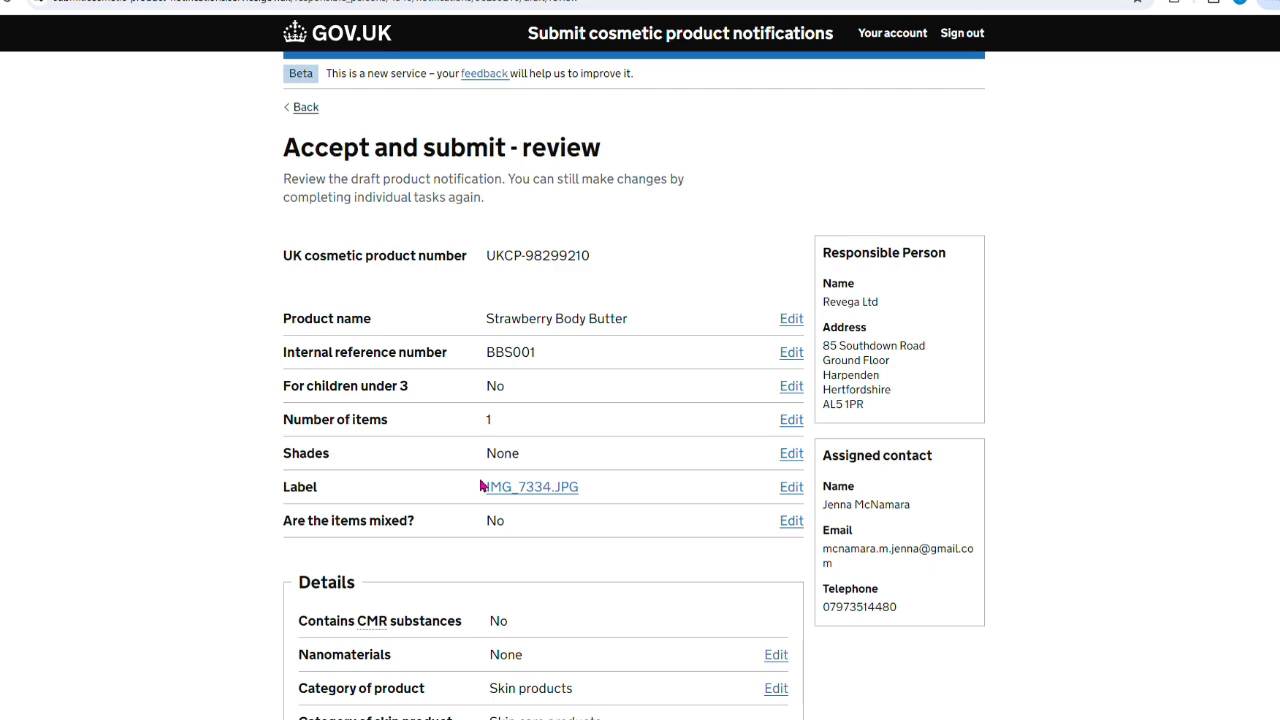
pyautogui.scroll(-8, 480, 487)
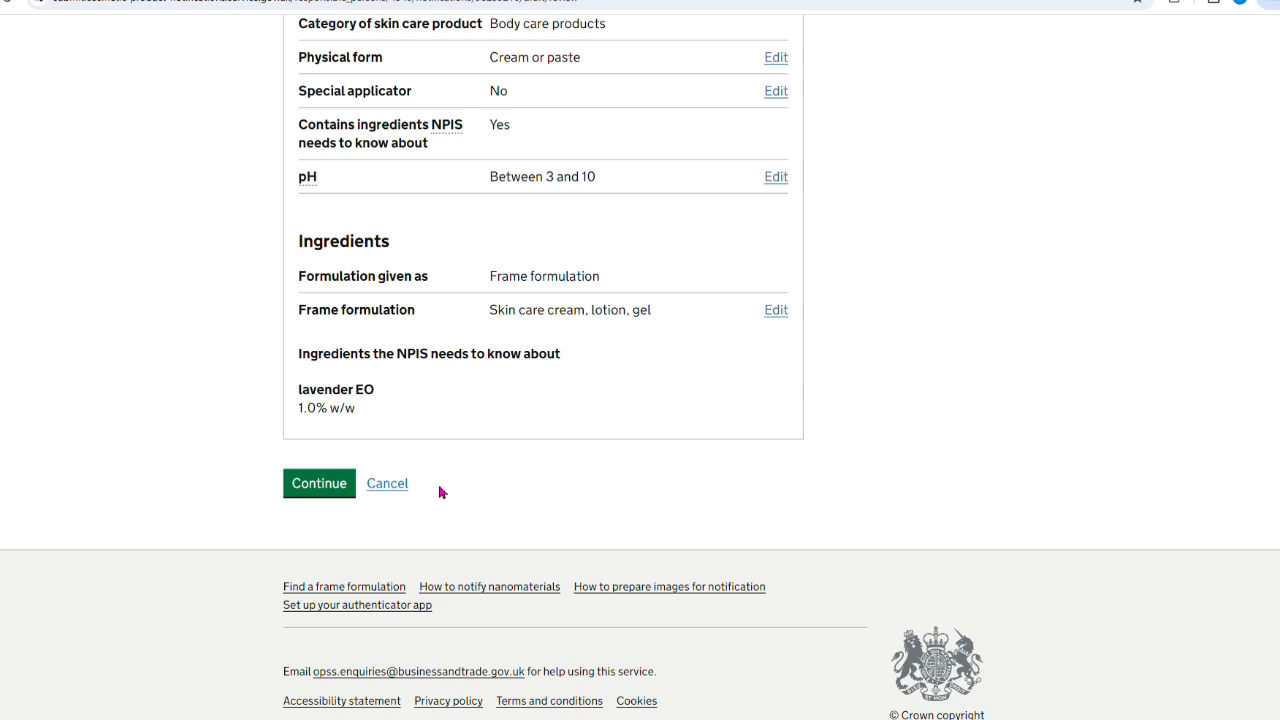
pyautogui.click(388, 488)
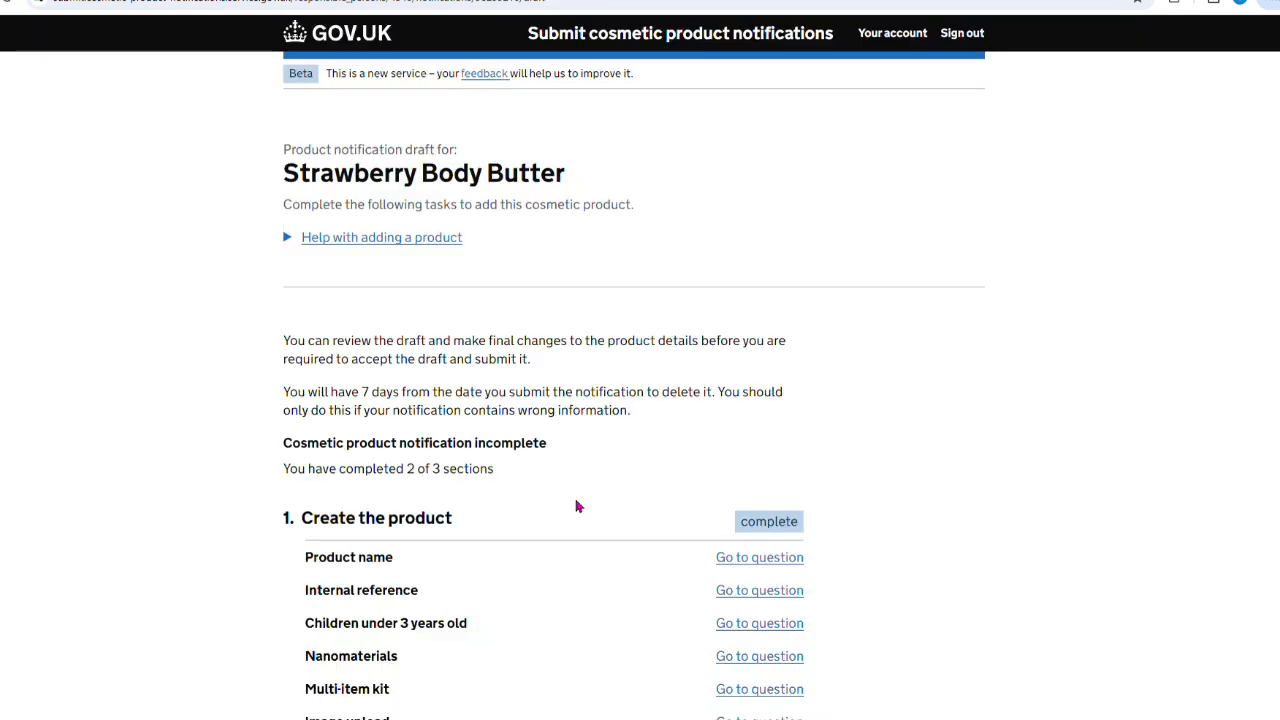
# Request deletion of the Strawberry Body Butter draft and open the security code field for entry.
pyautogui.scroll(-6, 576, 507)
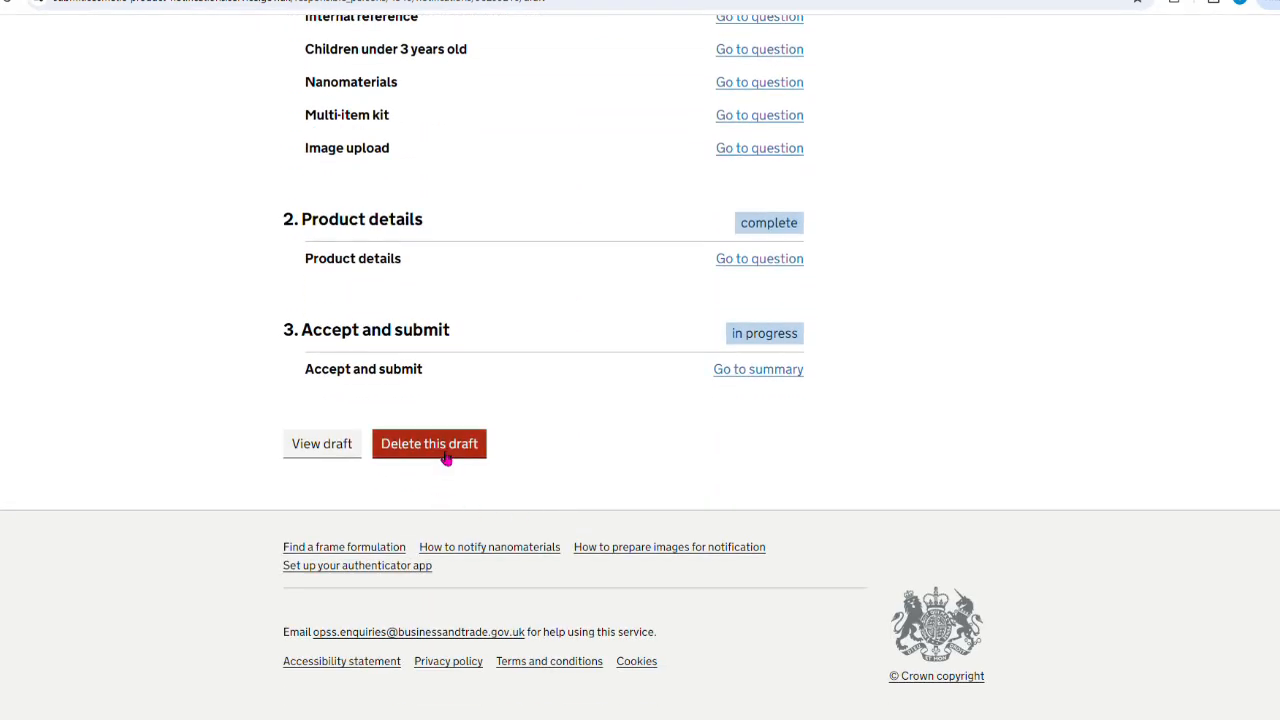
pyautogui.click(446, 455)
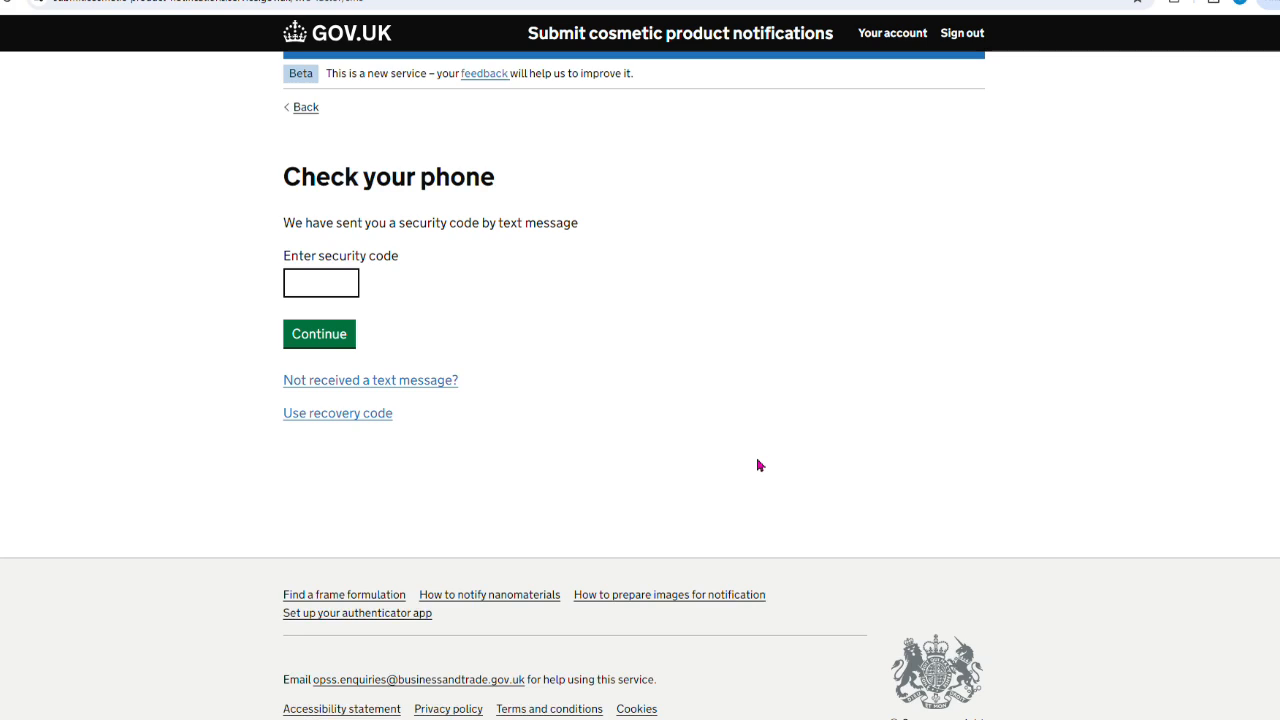
pyautogui.click(343, 283)
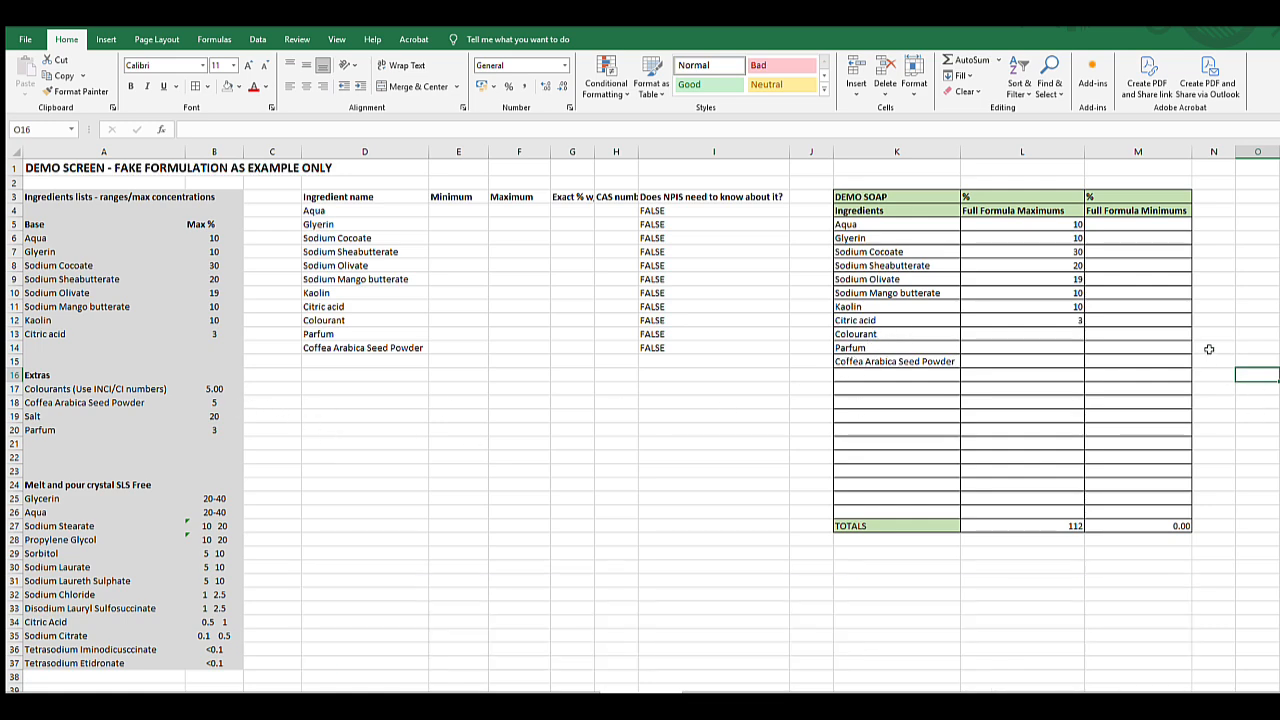
# In the Excel demo formulation, enter 5, 3 and 5 in N13:N15 beside Colourant, Parfum and Coffea Arabica Seed Powder.
pyautogui.click(1210, 334)
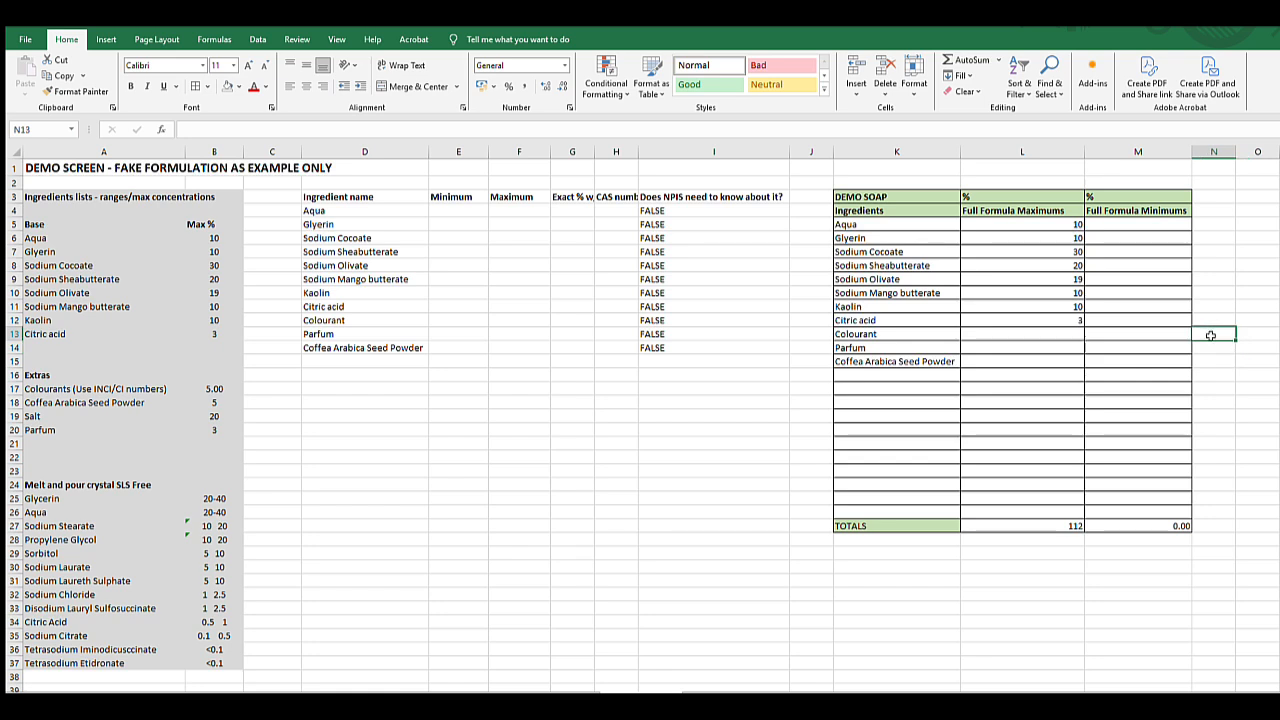
pyautogui.write('5')
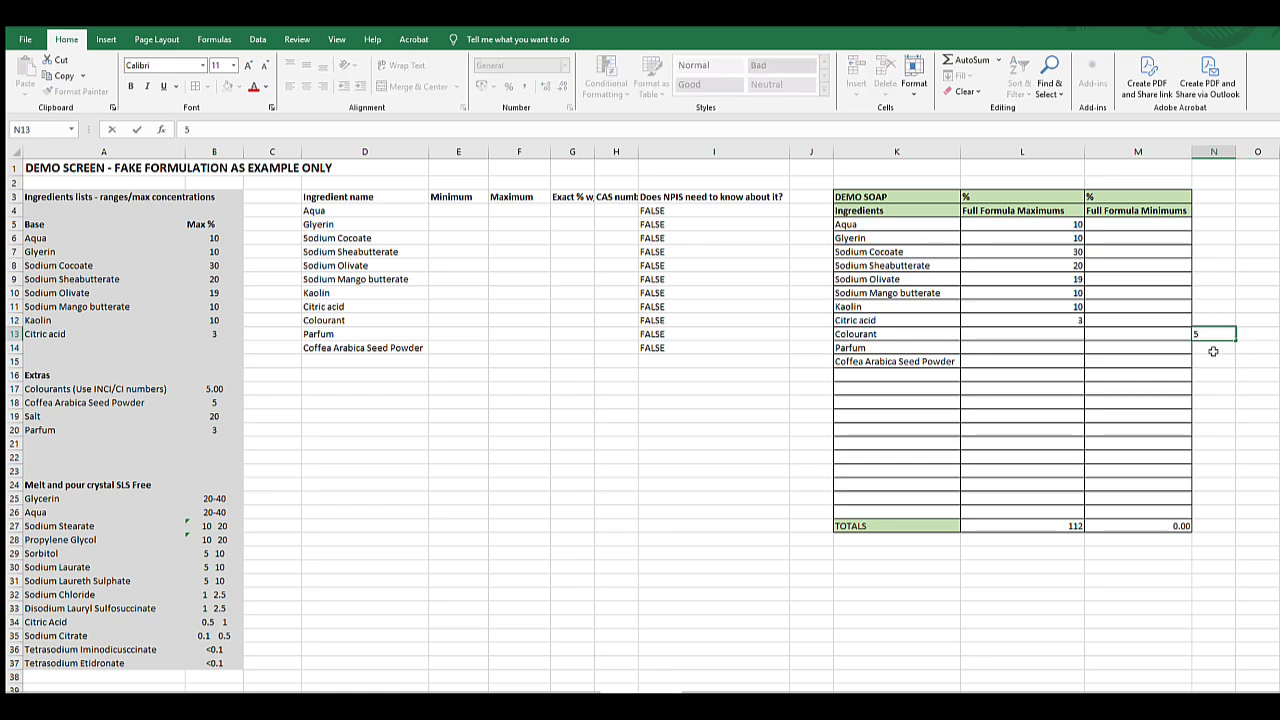
pyautogui.press('Return')
pyautogui.write('3')
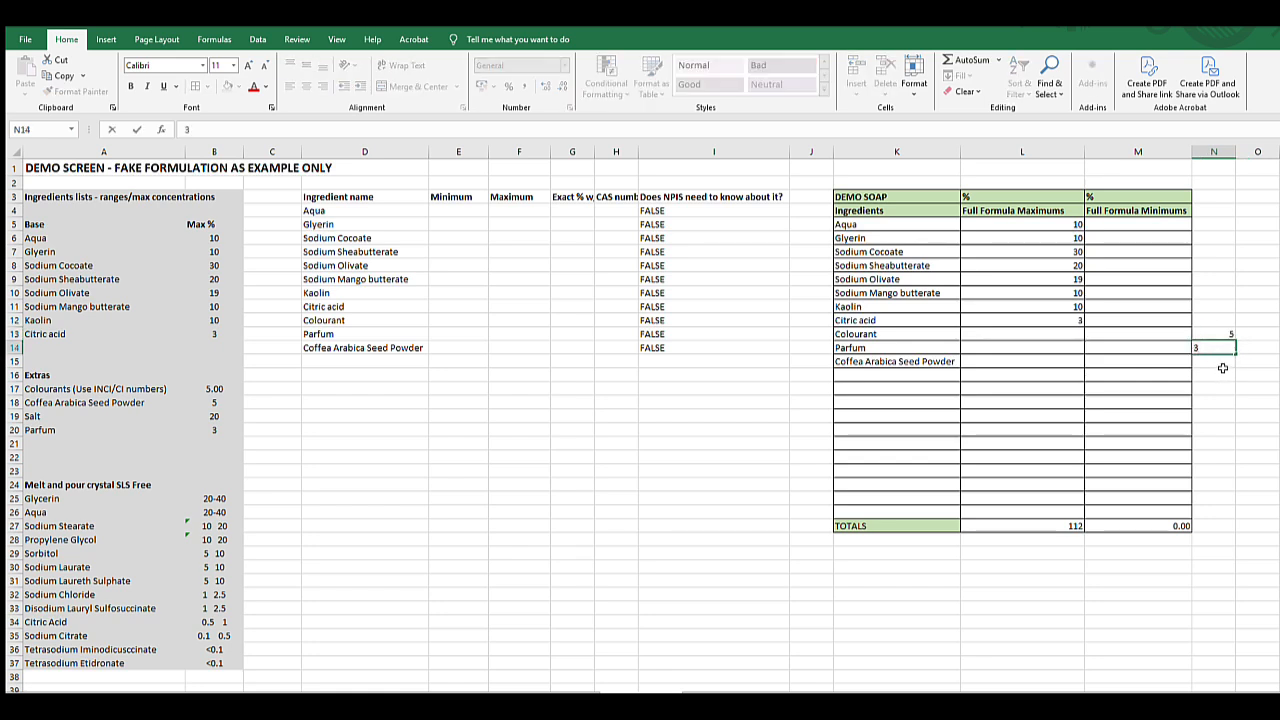
pyautogui.press('Return')
pyautogui.write('5')
pyautogui.click(1240, 401)
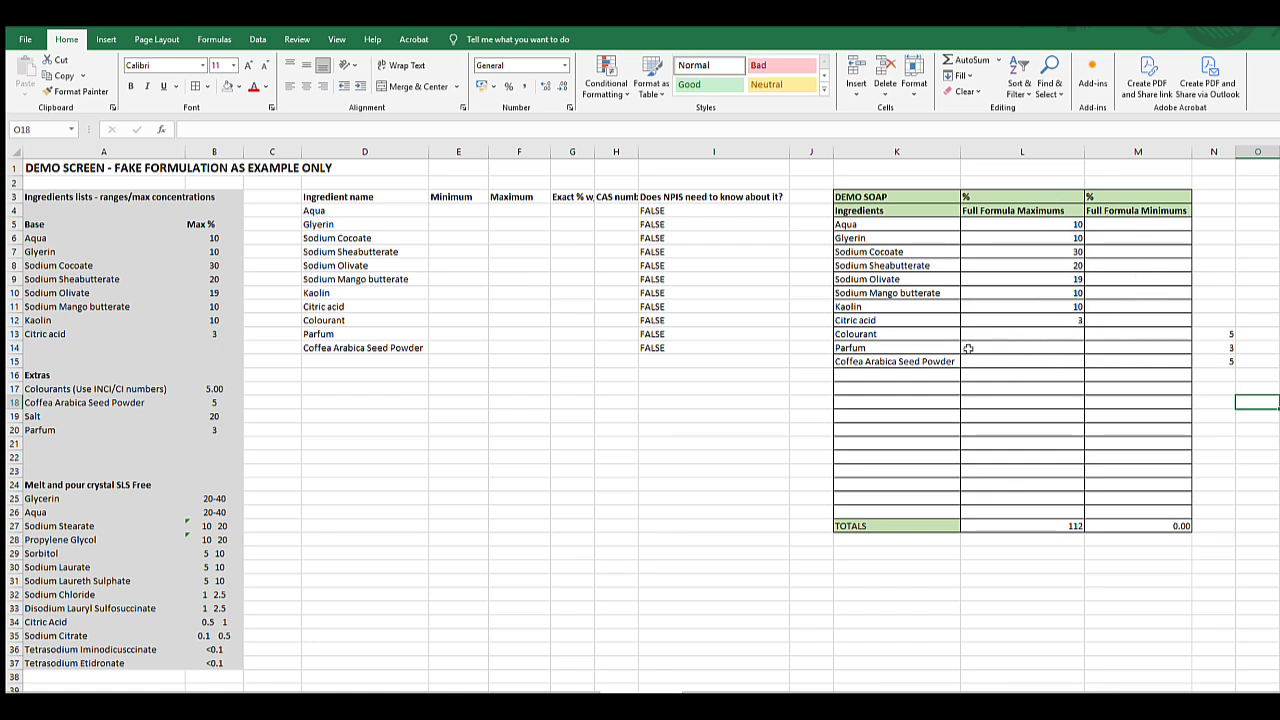
# Calculate Aqua's full formula minimum in M5 with the formula =L5/L27*100.
pyautogui.click(1131, 222)
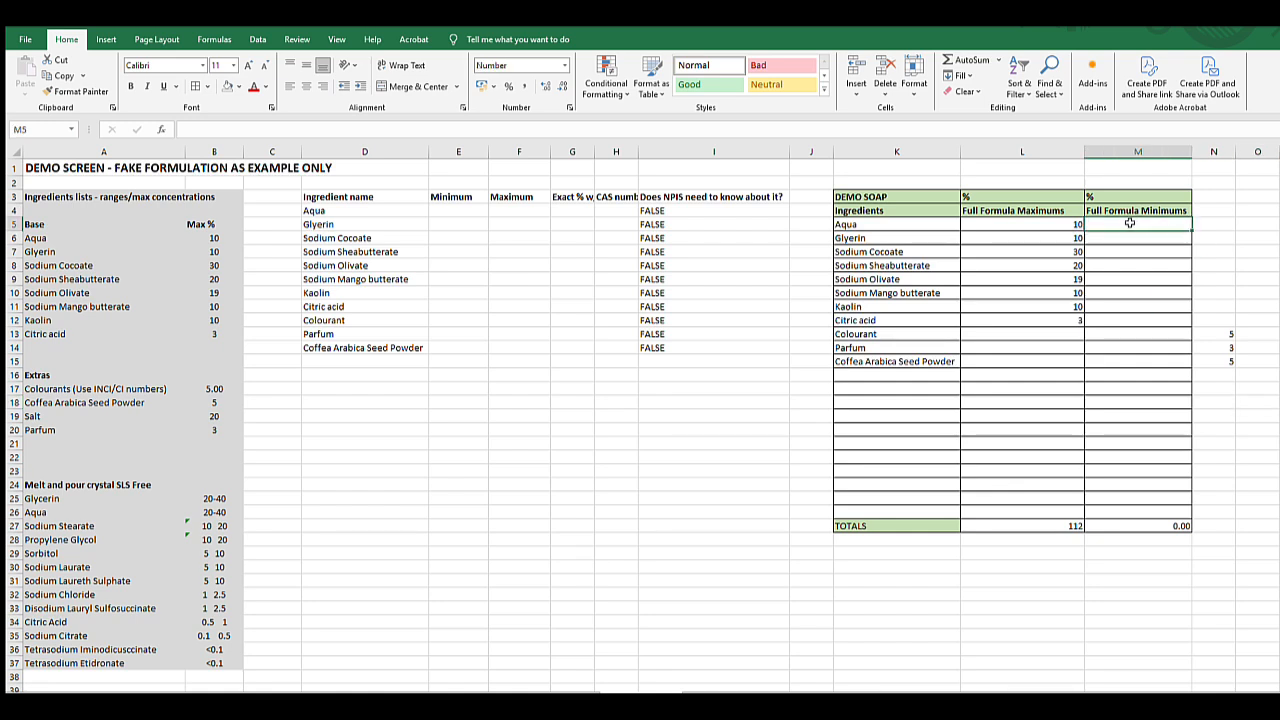
pyautogui.write('=')
pyautogui.click(1062, 227)
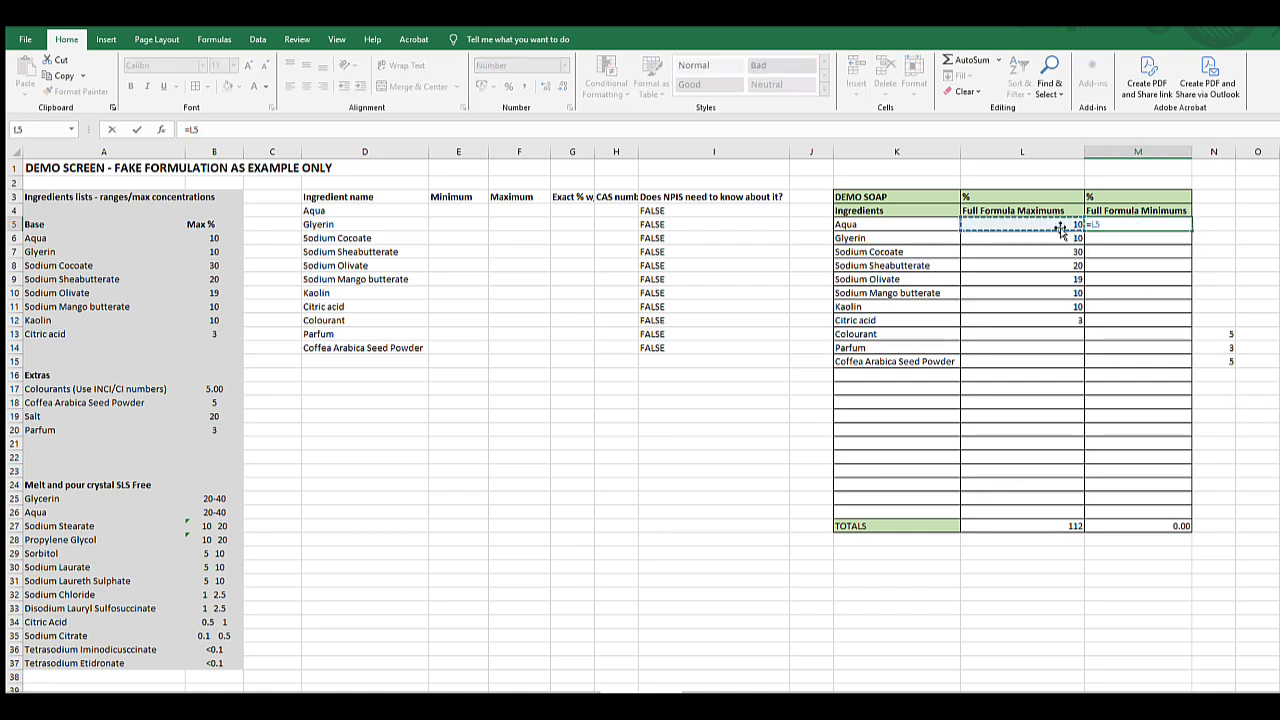
pyautogui.write('/')
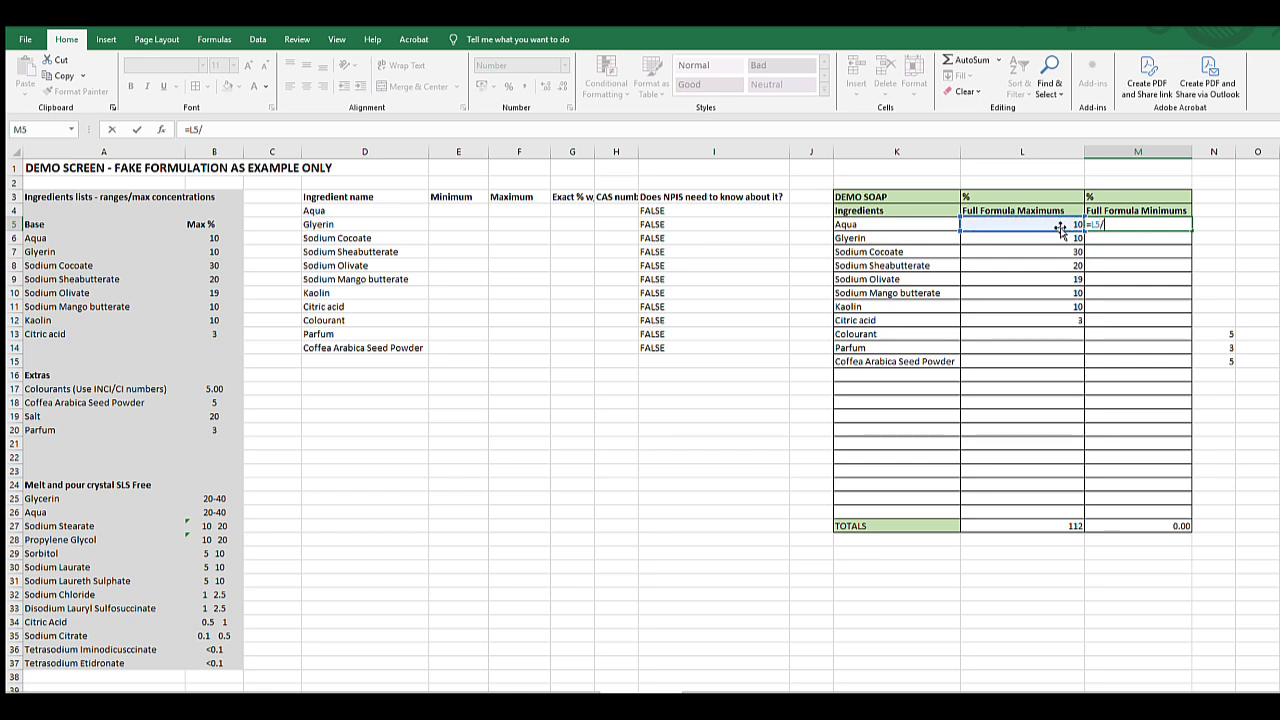
pyautogui.click(1068, 526)
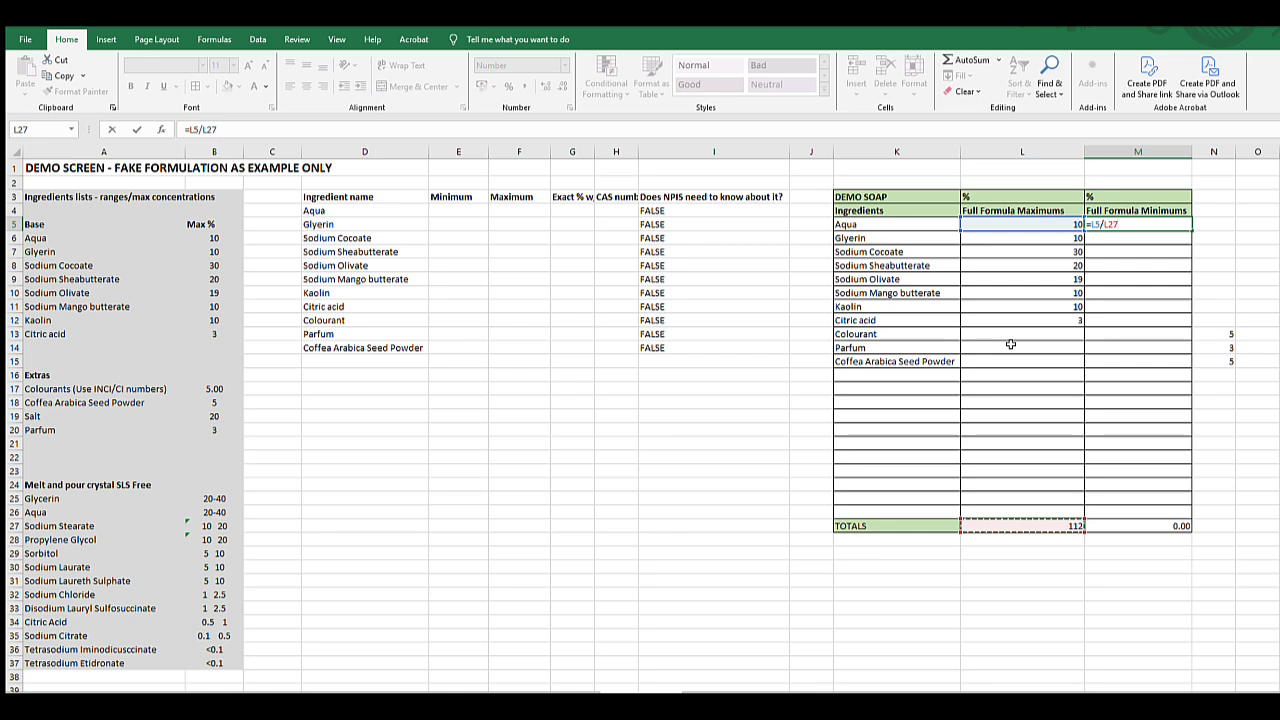
pyautogui.write('*100')
pyautogui.press('Return')
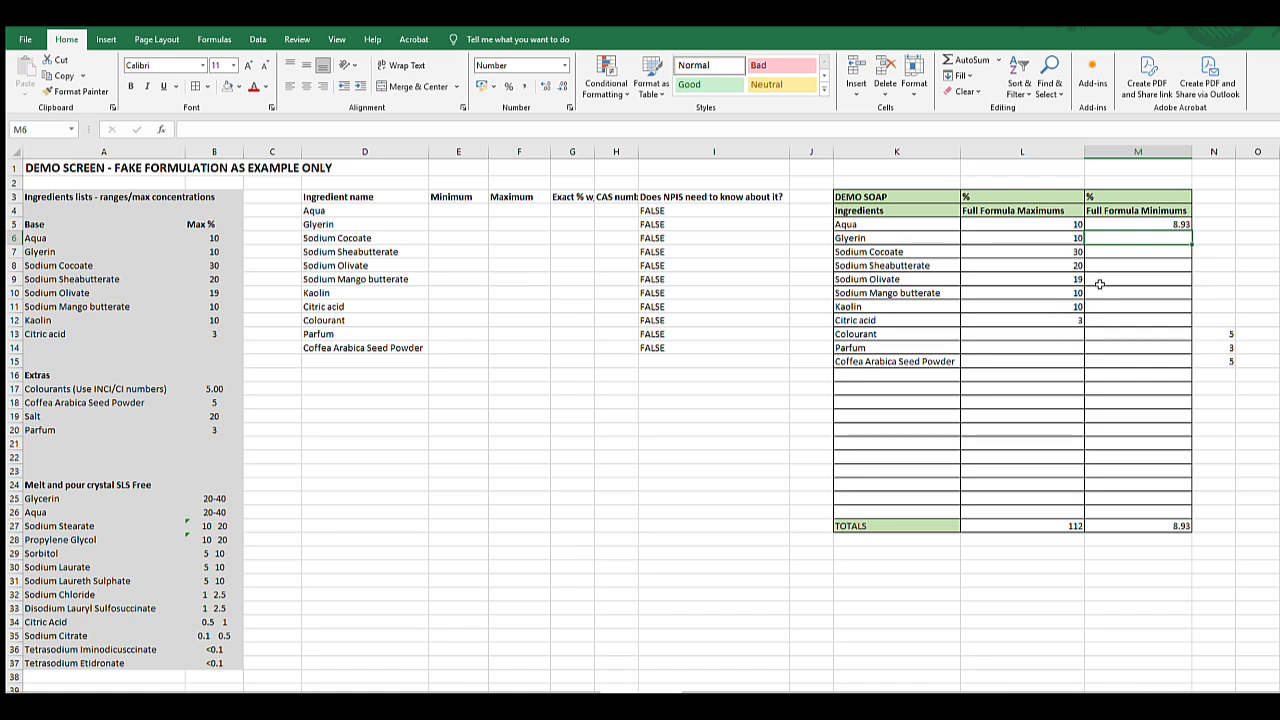
# Lock the totals row in M5's formula as =L5/L$27*100 and fill it down to Citric acid in M12.
pyautogui.click(1170, 225)
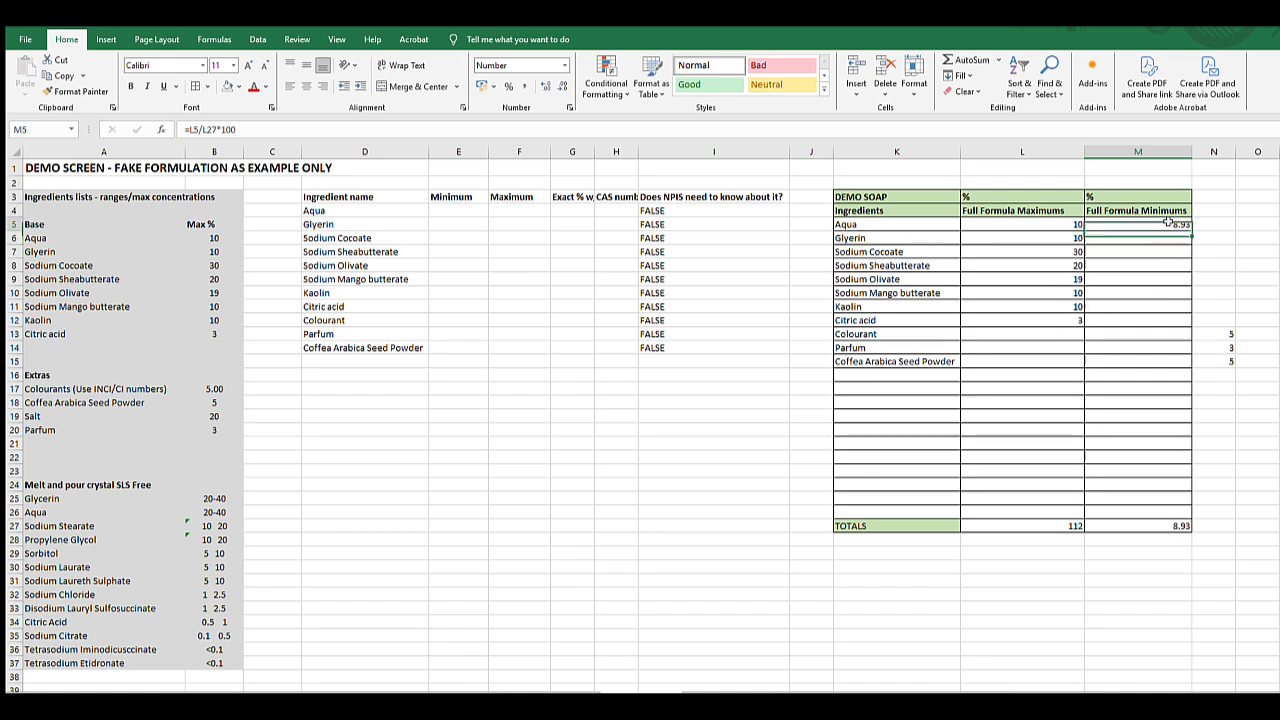
pyautogui.click(231, 133)
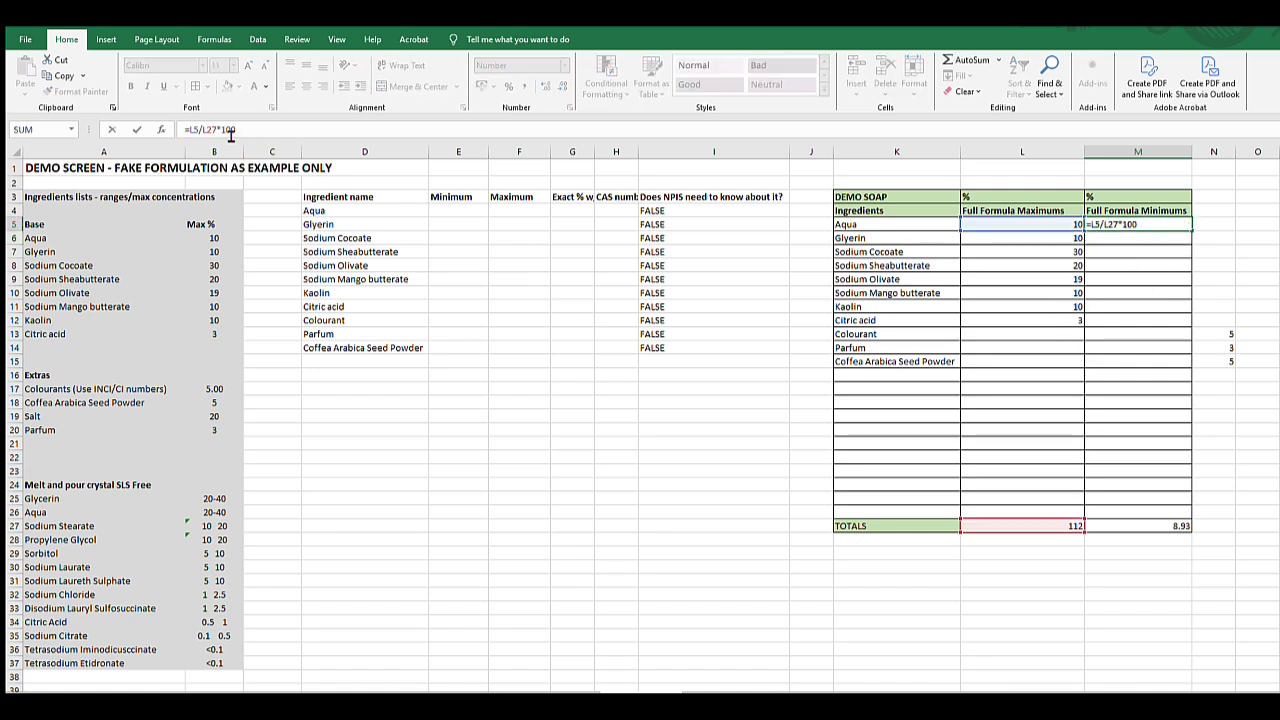
pyautogui.write('$')
pyautogui.press('Return')
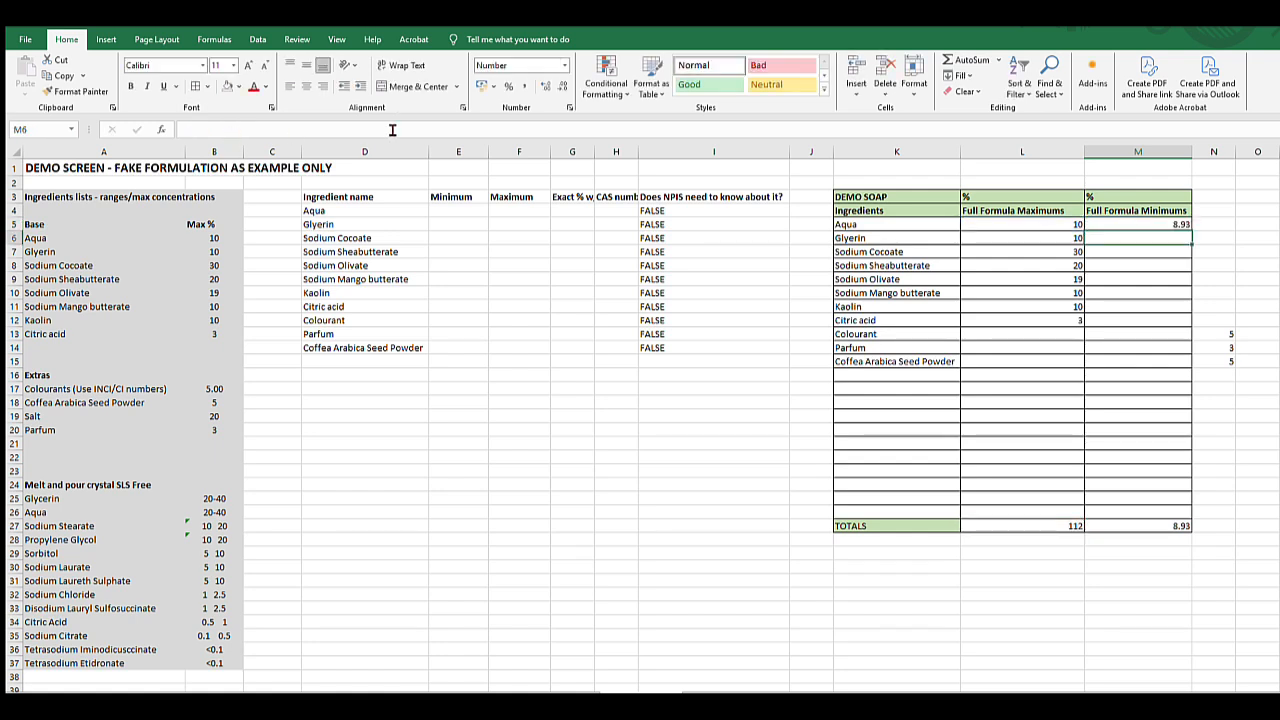
pyautogui.click(1180, 224)
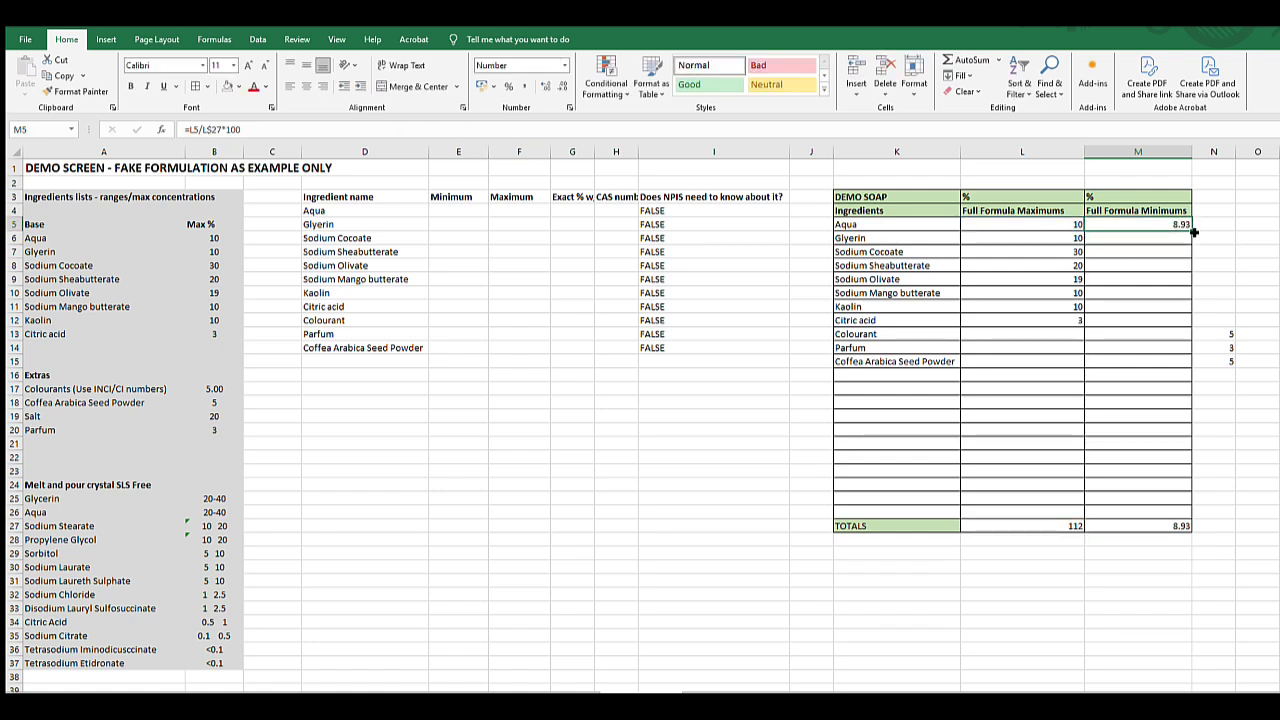
pyautogui.moveTo(1190, 228); pyautogui.dragTo(1191, 325)
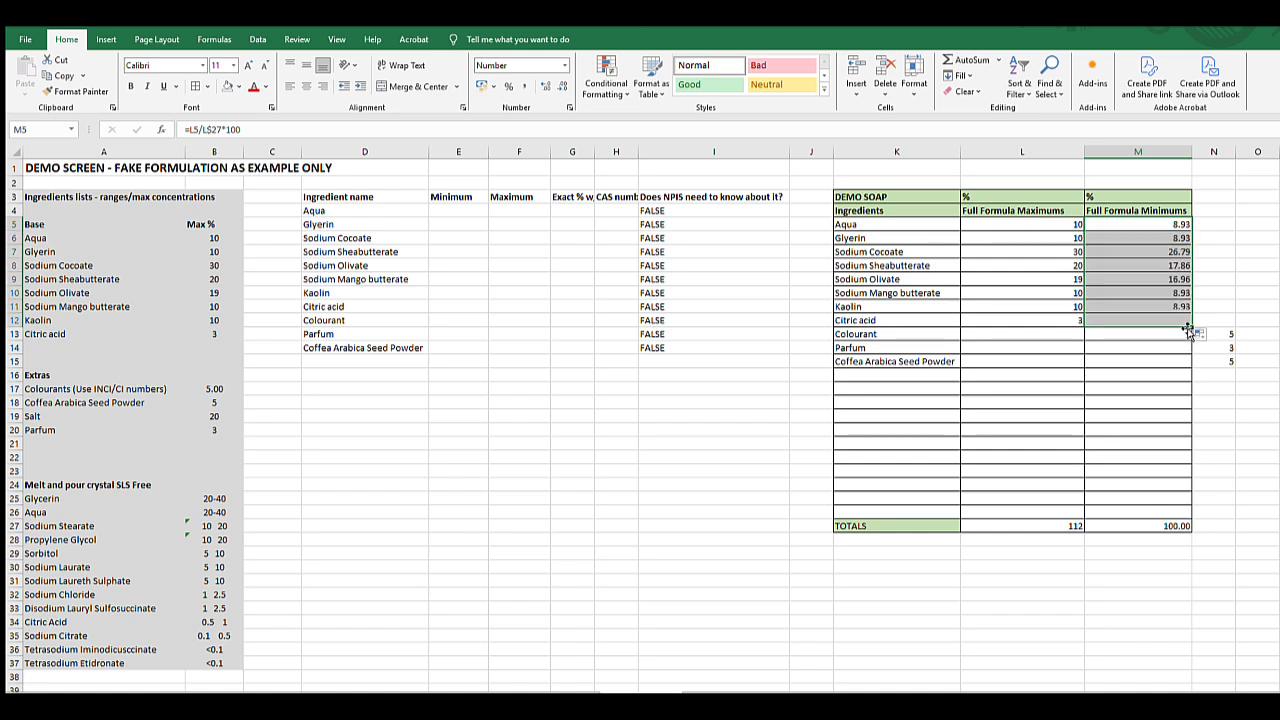
pyautogui.click(1165, 581)
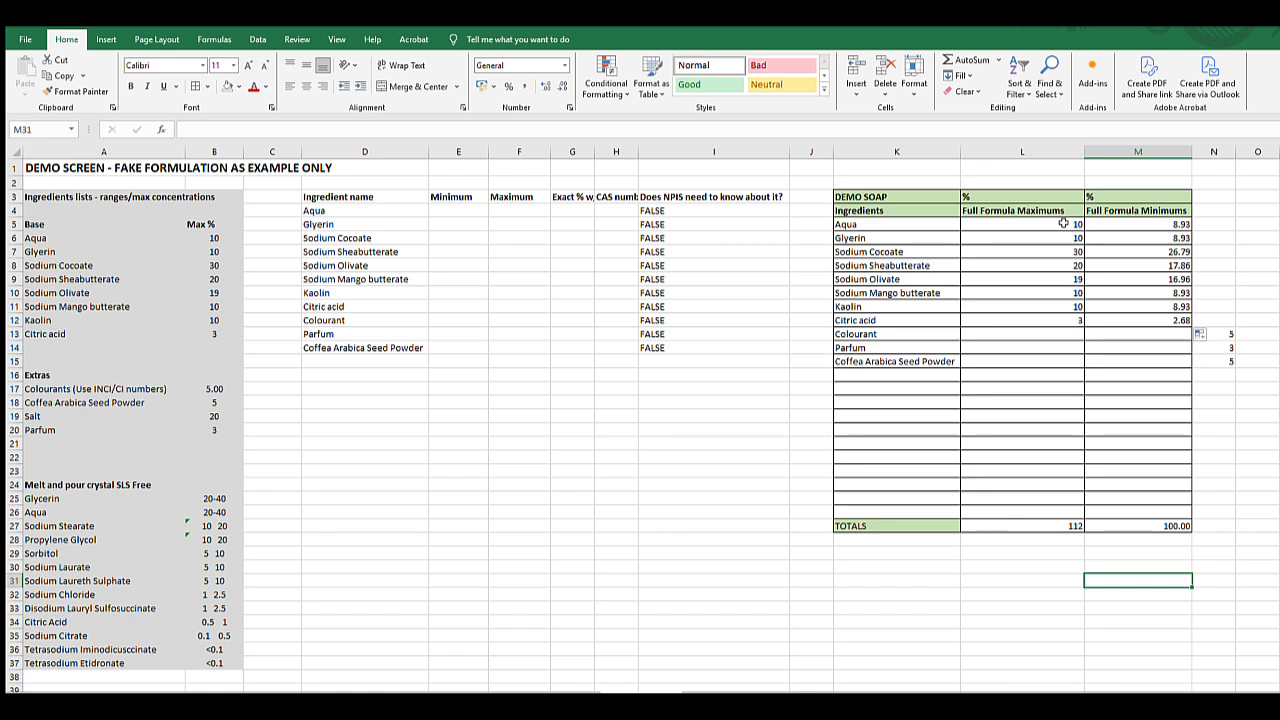
# Copy the full formula maximums from Aqua to Citric acid in L5:L12 into the Maximum column starting at F4.
pyautogui.moveTo(1064, 222); pyautogui.dragTo(1060, 322)
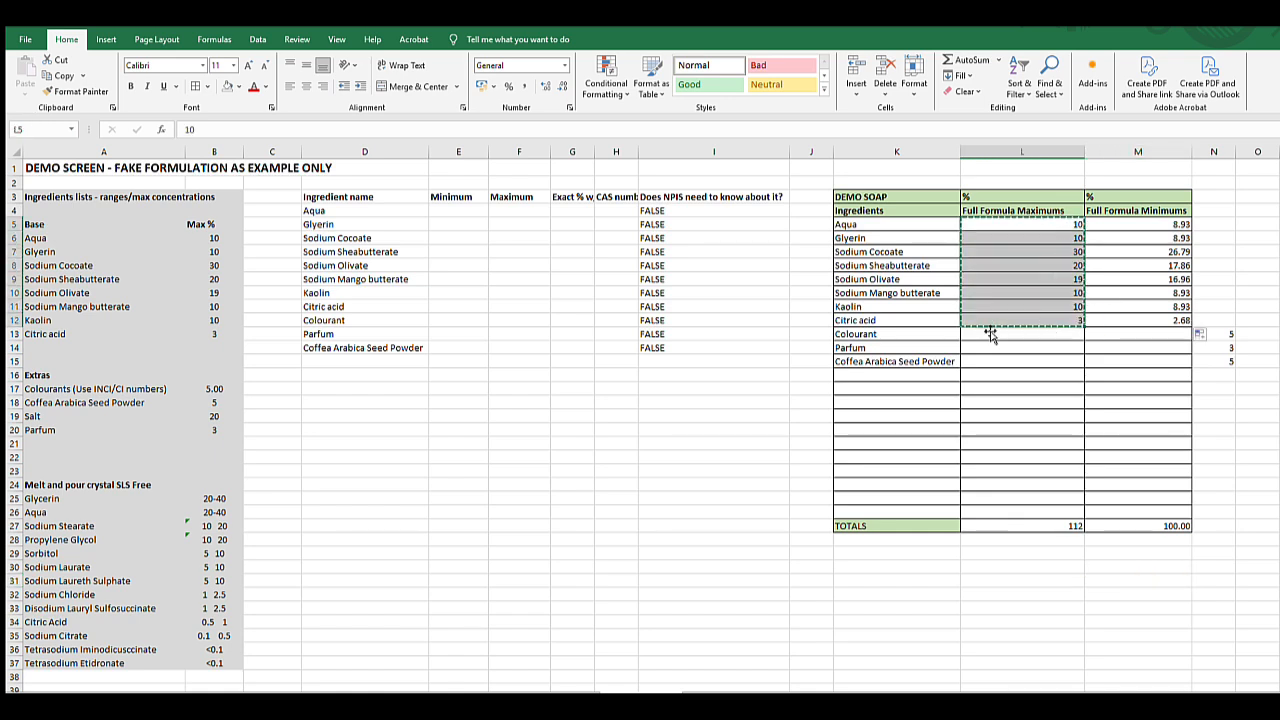
pyautogui.hotkey('ctrl', 'c')
pyautogui.click(510, 210)
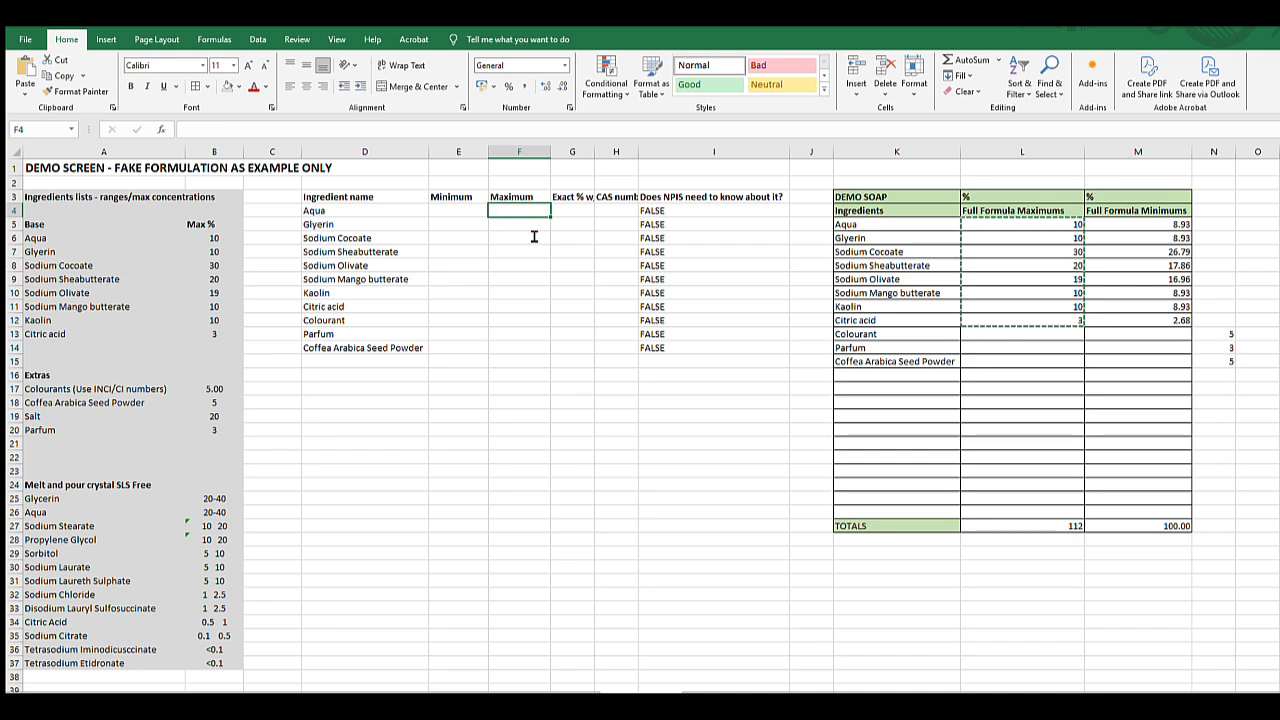
pyautogui.hotkey('ctrl', 'v')
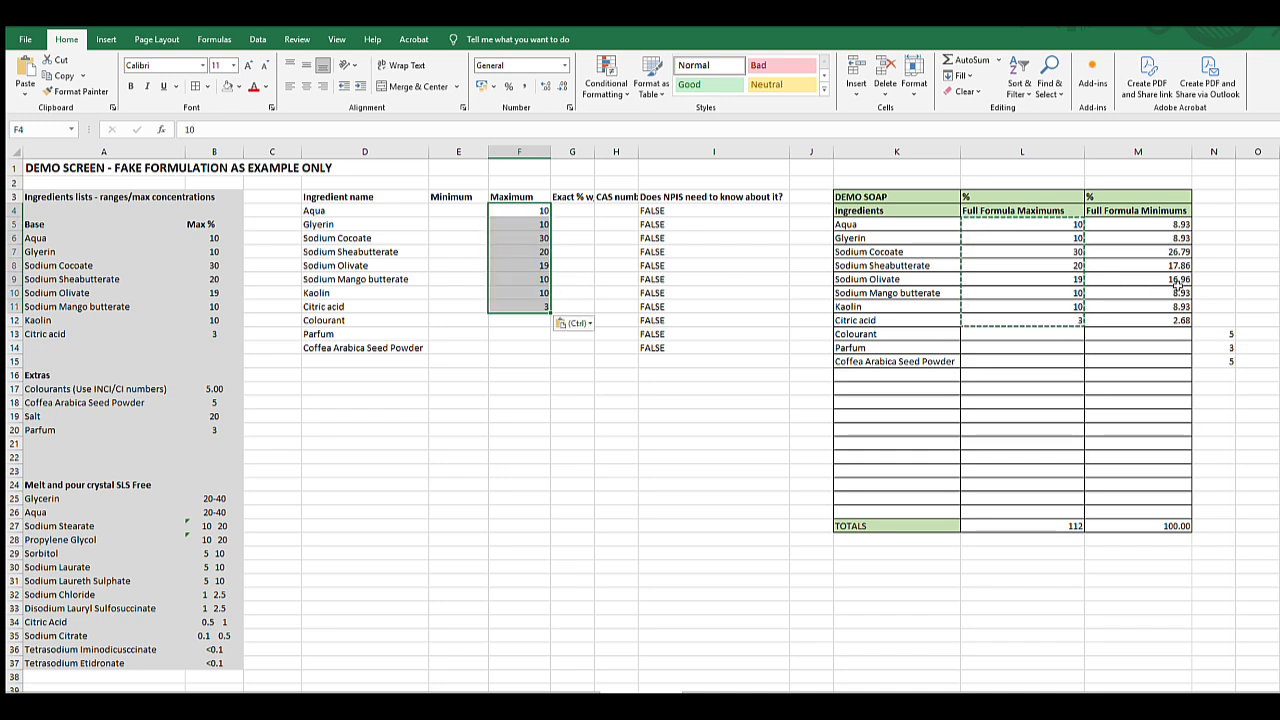
# Copy the full formula minimums for Aqua to Citric acid in M5:M12 into the Minimum column starting at E4.
pyautogui.moveTo(1160, 224); pyautogui.dragTo(1163, 321)
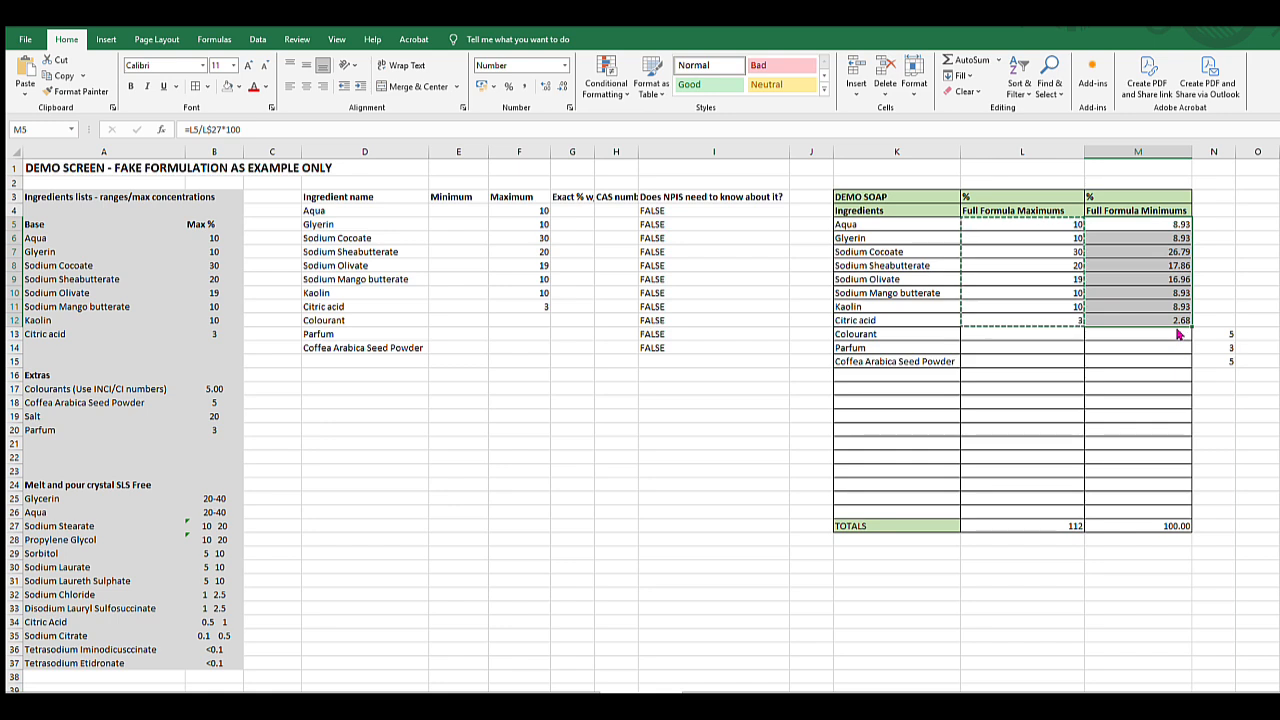
pyautogui.hotkey('ctrl', 'c')
pyautogui.click(446, 209)
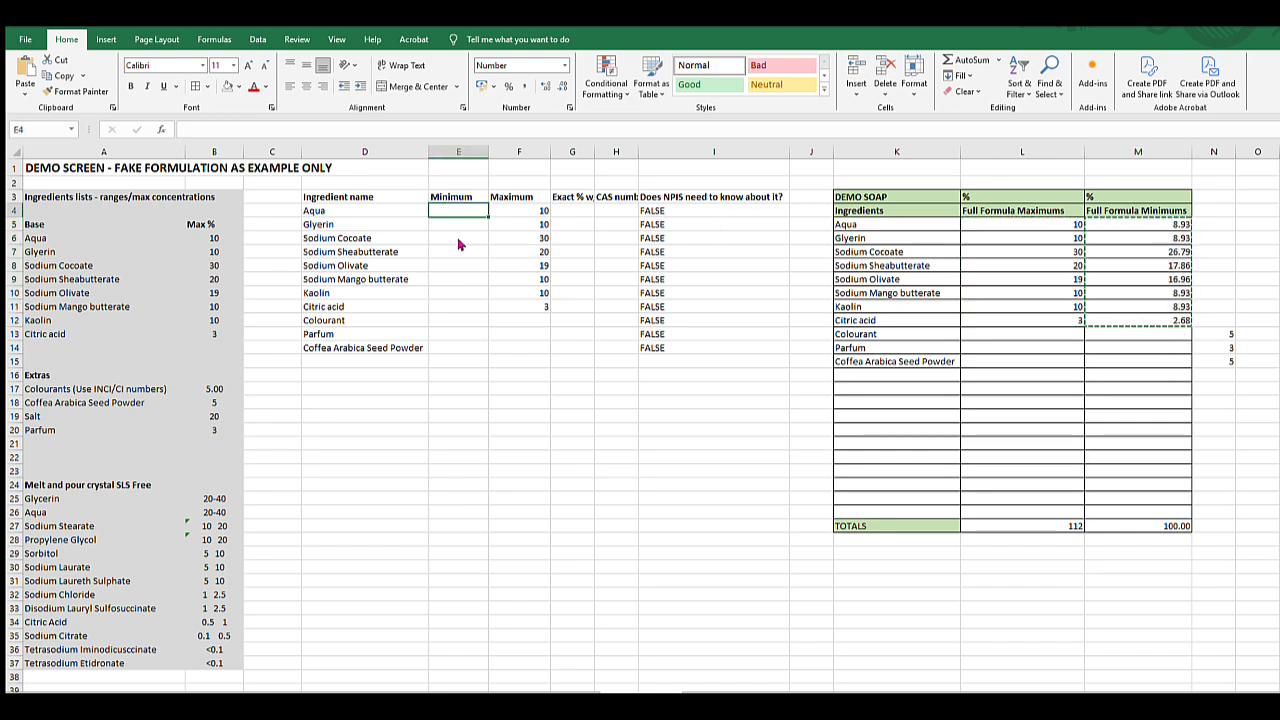
pyautogui.hotkey('ctrl', 'v')
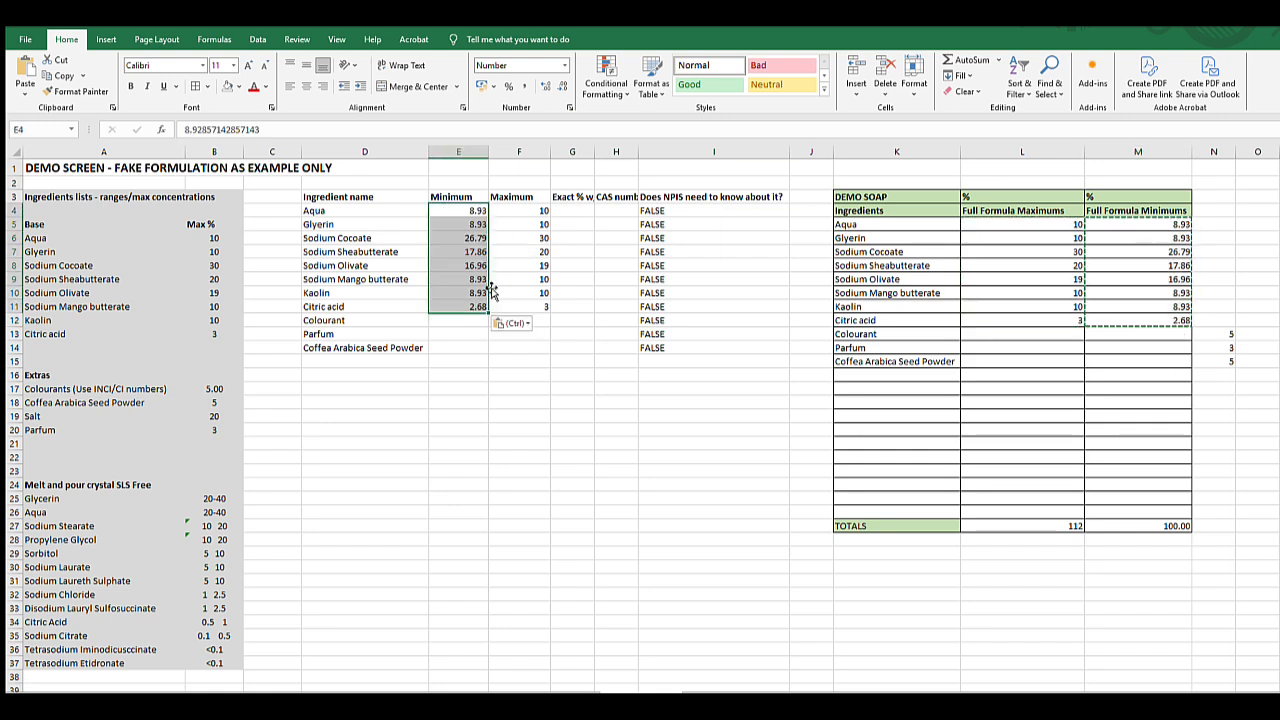
# Copy the values in N13:N15 into the Maximum cells F12:F14 for Colourant, Parfum and Coffea Arabica Seed Powder.
pyautogui.moveTo(1221, 333); pyautogui.dragTo(1220, 352)
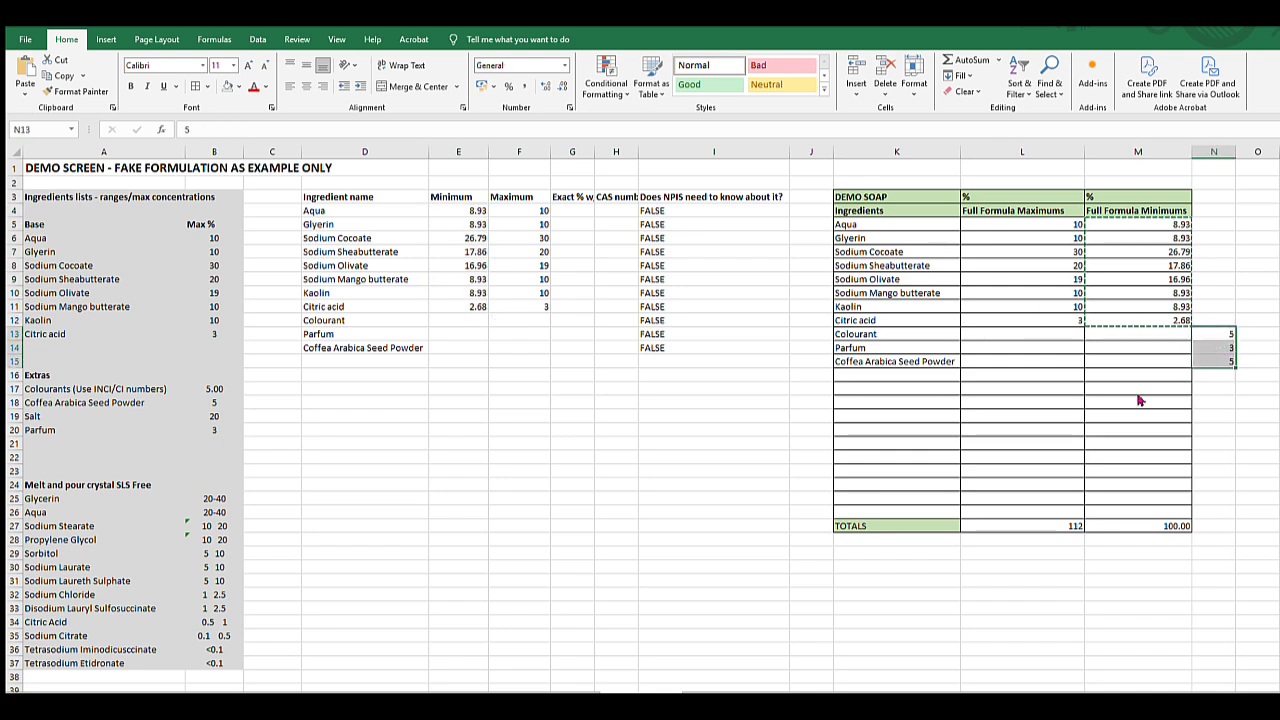
pyautogui.hotkey('ctrl', 'c')
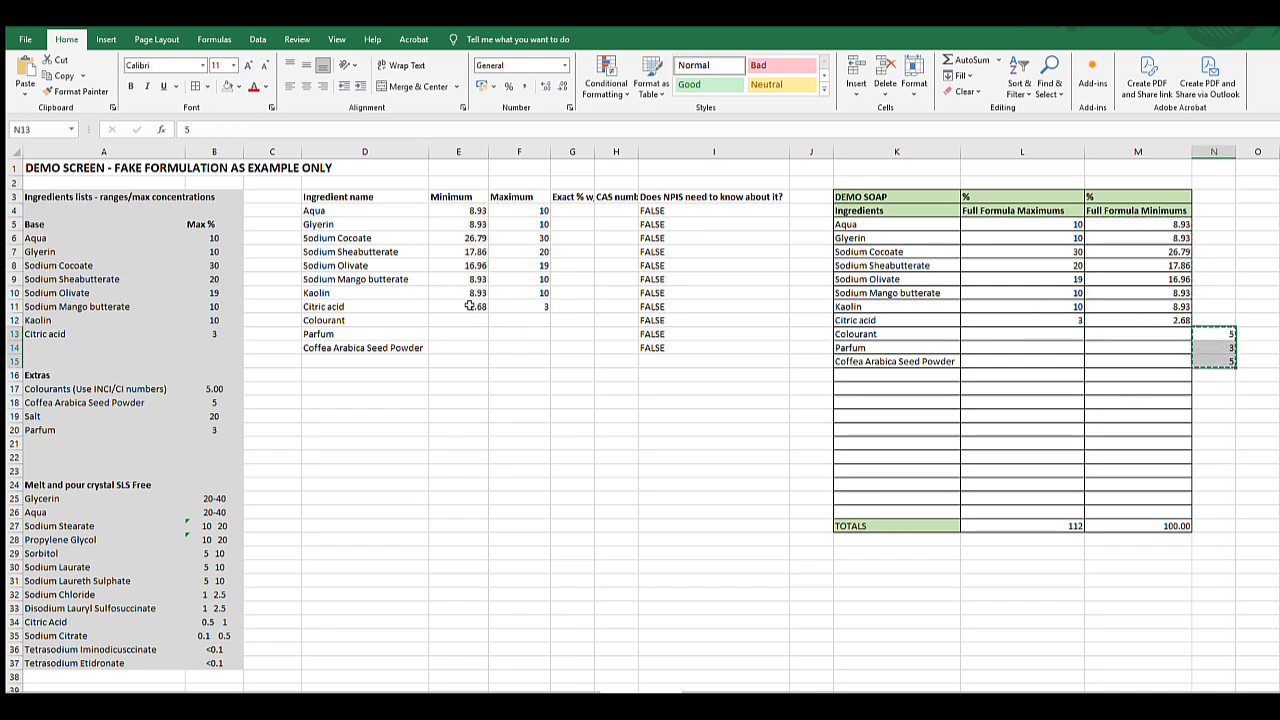
pyautogui.click(519, 320)
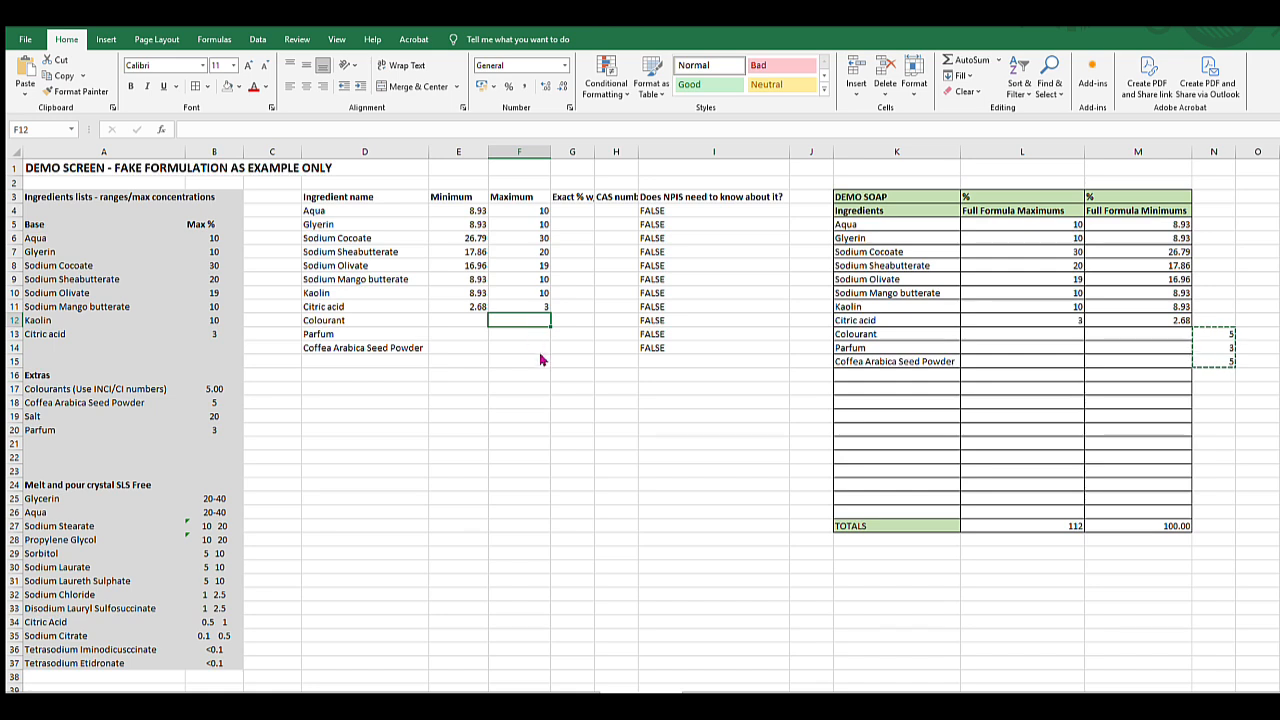
pyautogui.hotkey('ctrl', 'v')
# Enter 0 as the minimum for Colourant, Parfum and Coffea Arabica Seed Powder in E12:E14.
pyautogui.click(459, 320)
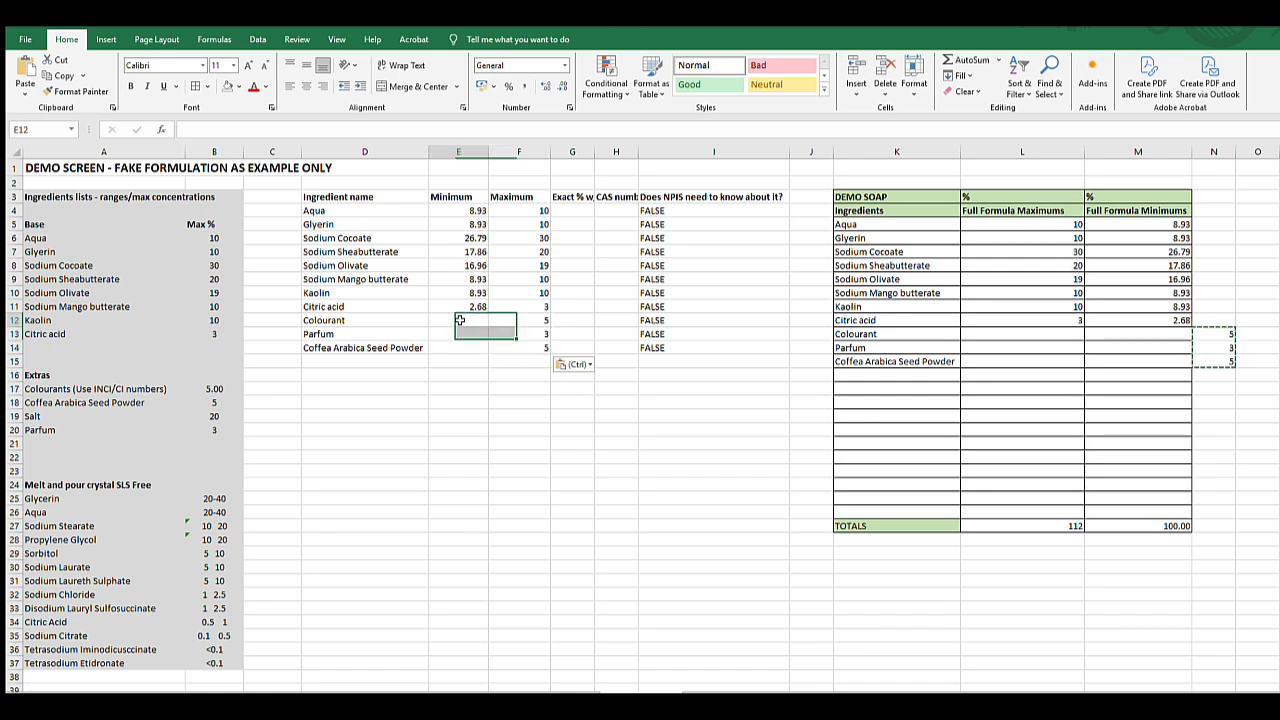
pyautogui.write('0')
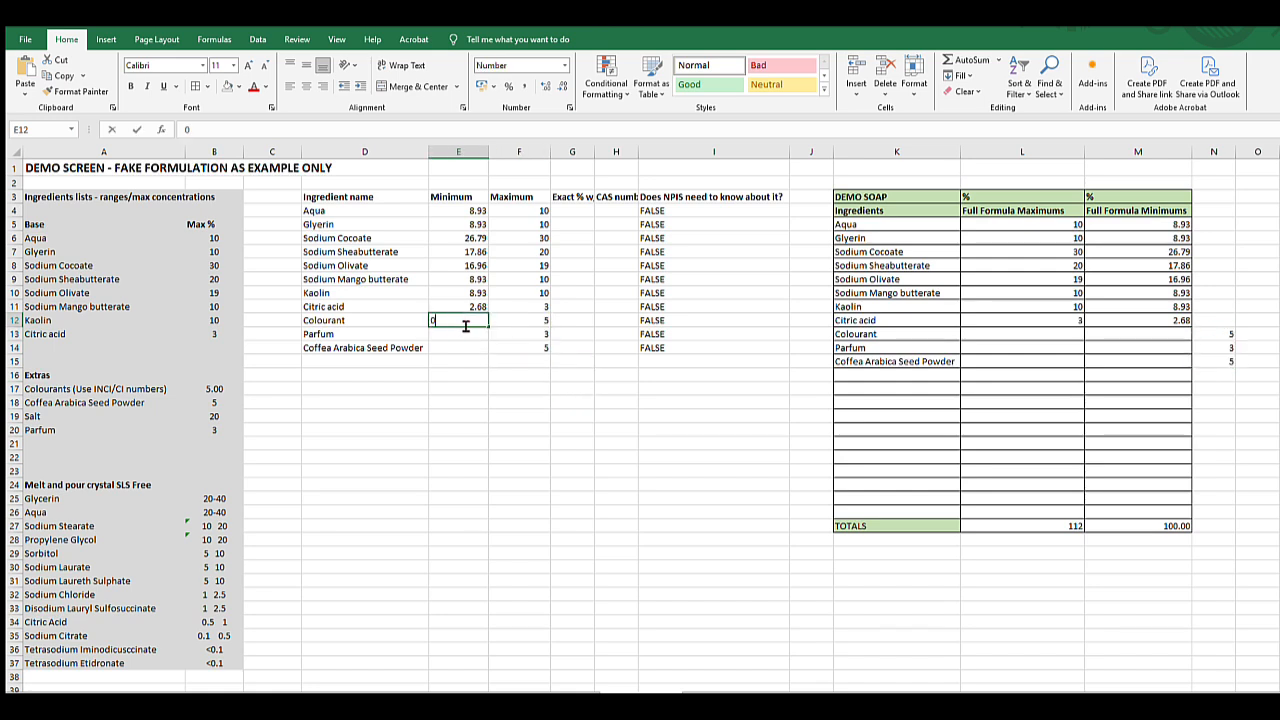
pyautogui.press('Return')
pyautogui.write('0')
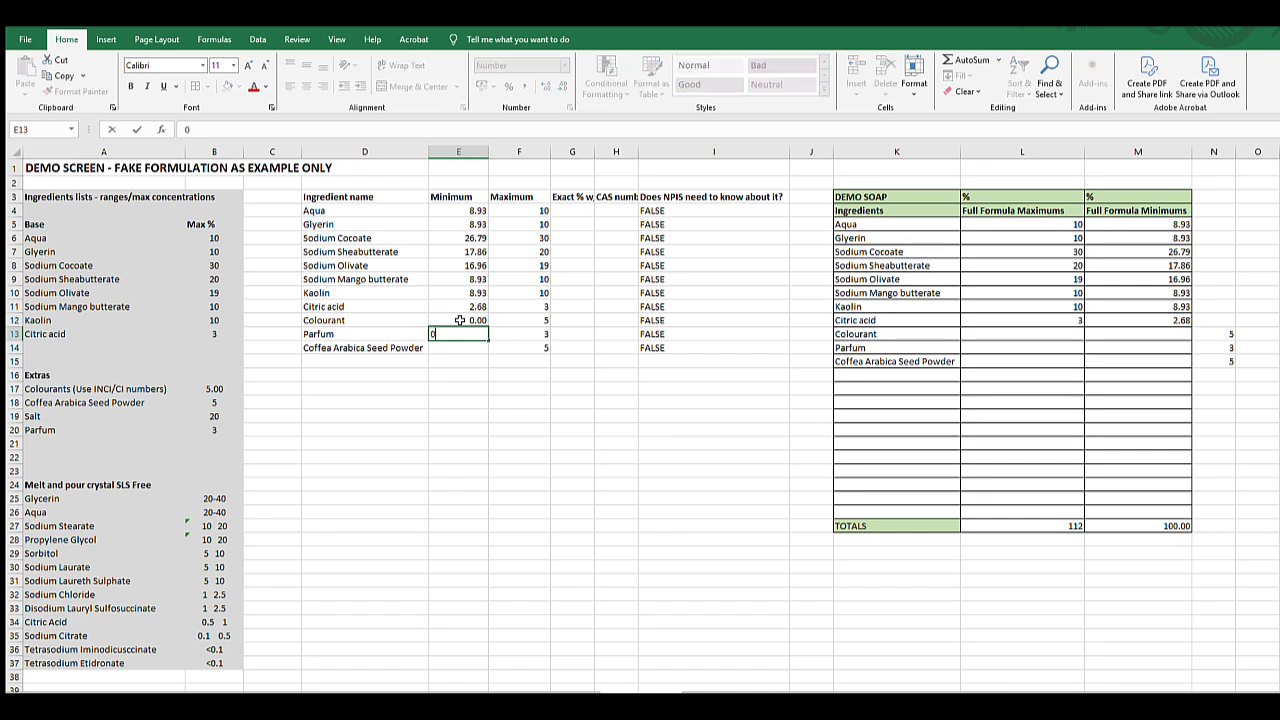
pyautogui.press('Return')
pyautogui.write('0')
pyautogui.press('Return')
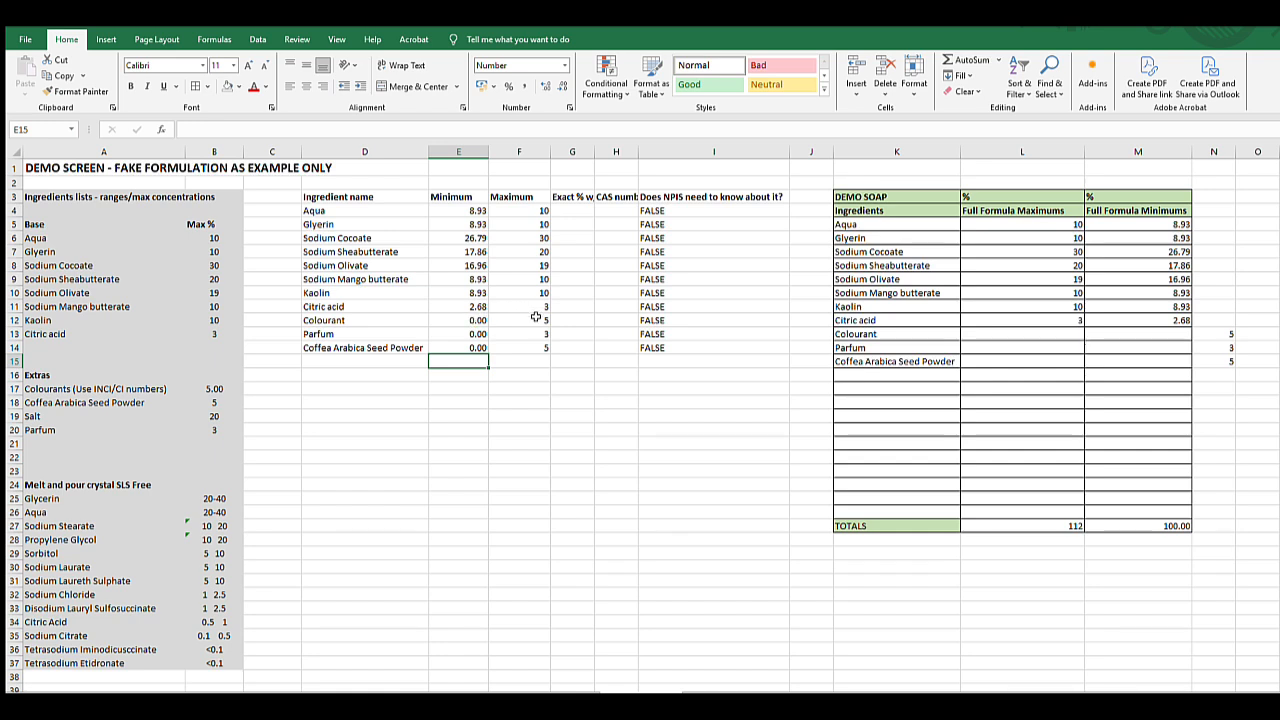
pyautogui.click(533, 400)
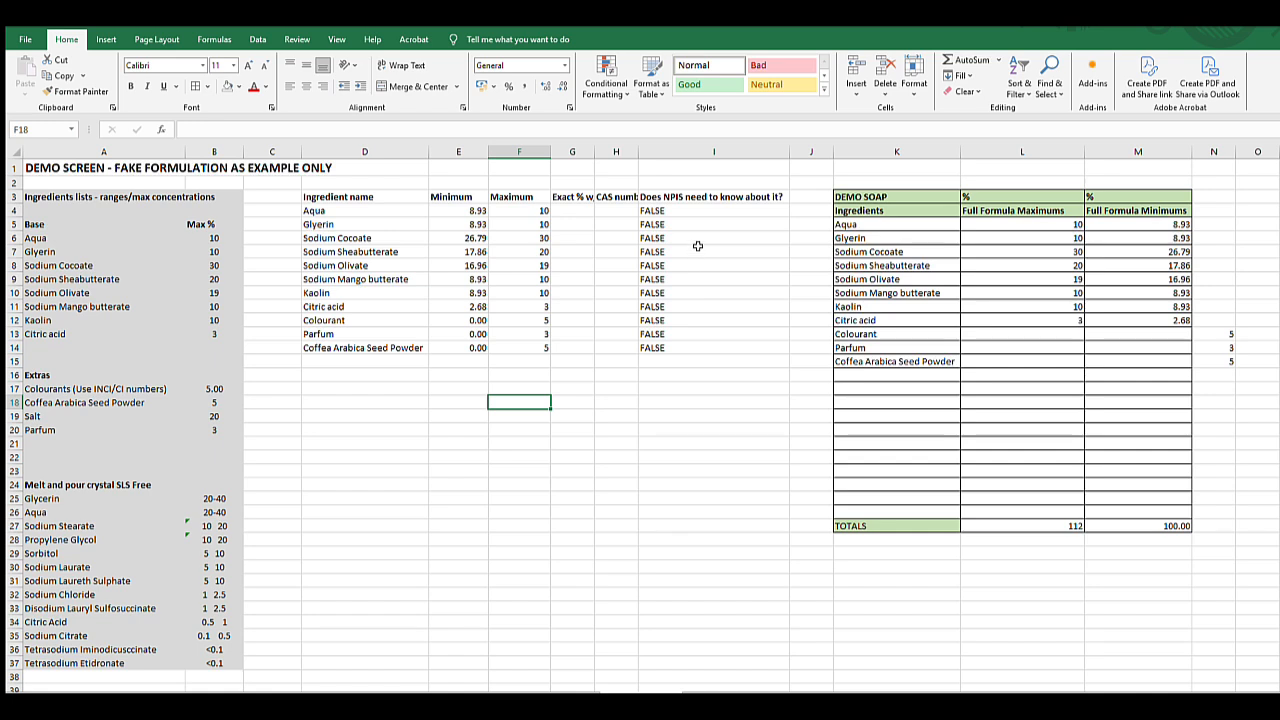
# Set Parfum's "Does NPIS need to know about it?" value in I13 to TRUE.
pyautogui.click(657, 335)
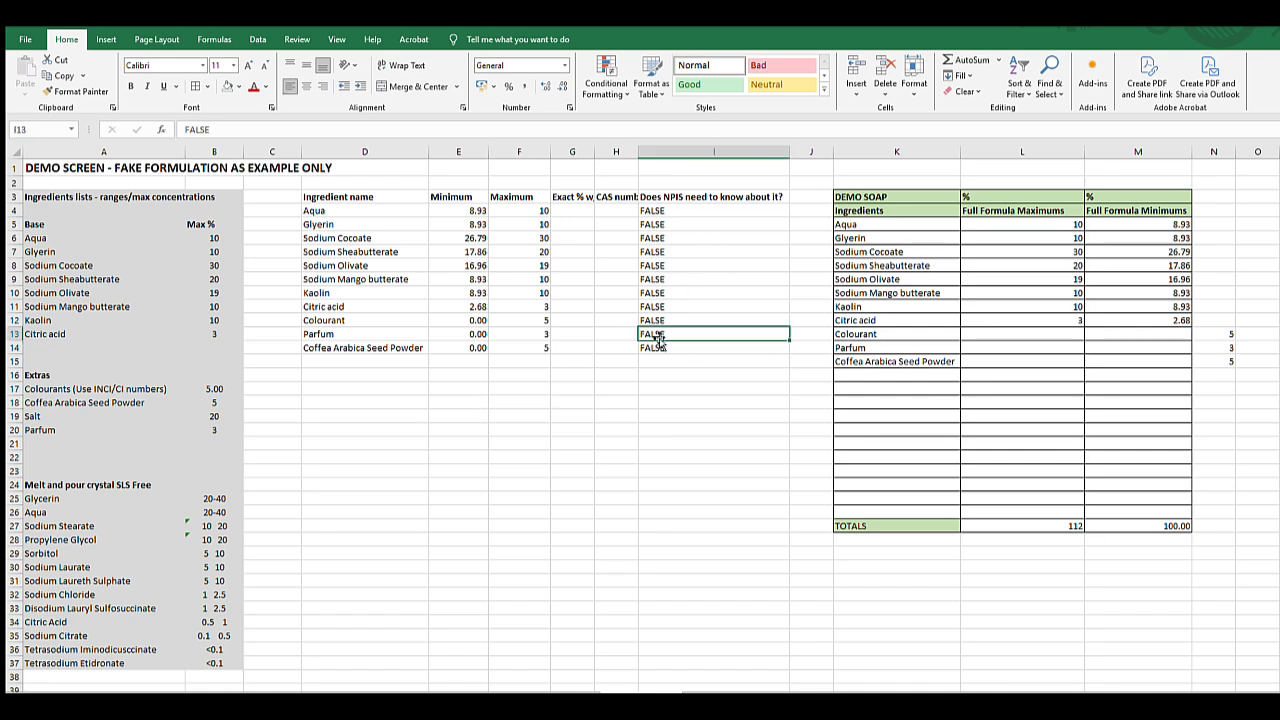
pyautogui.write('TRUE')
pyautogui.click(661, 392)
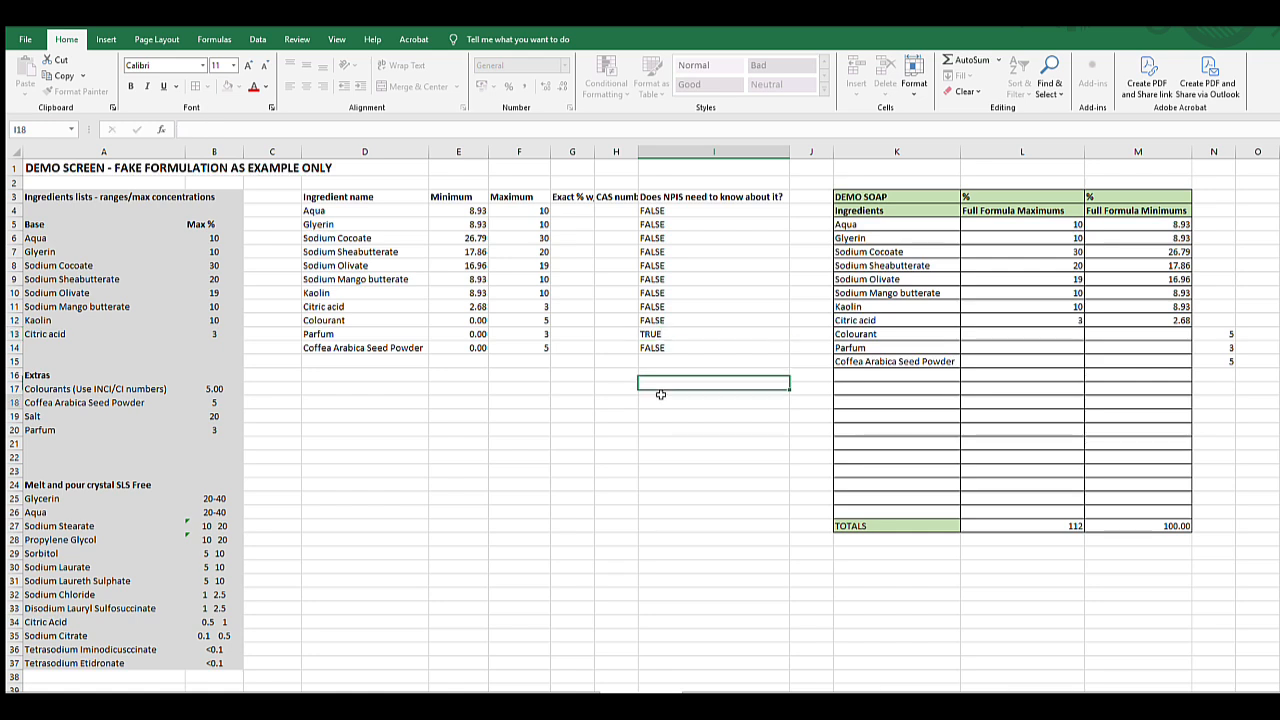
pyautogui.click(663, 402)
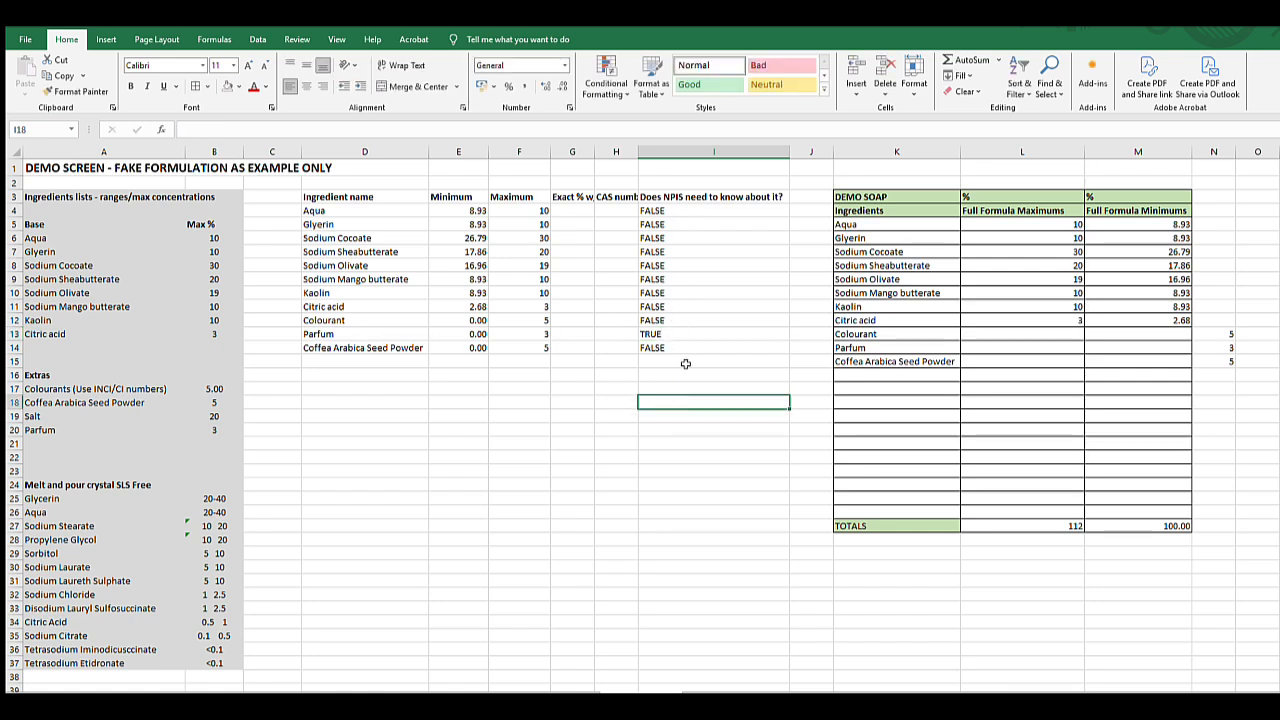
# Fill Colourant's FALSE value in I12 down over Parfum's NPIS cell.
pyautogui.click(720, 320)
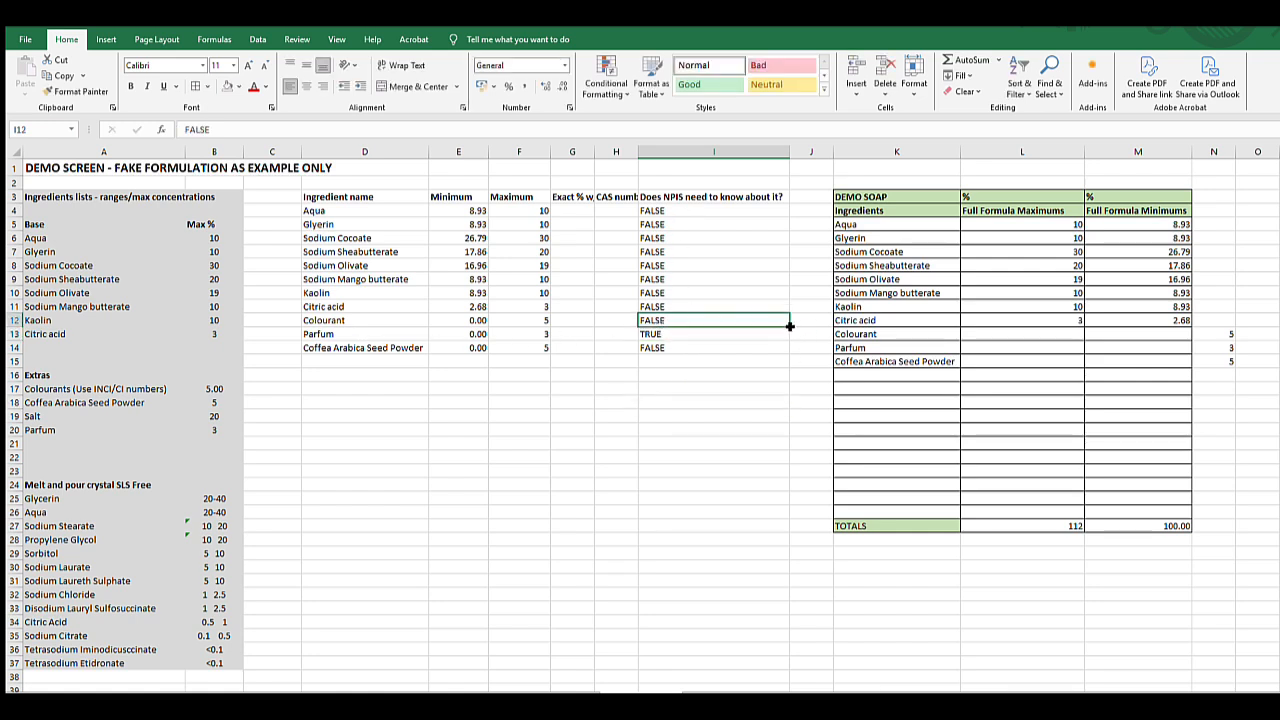
pyautogui.moveTo(790, 326); pyautogui.dragTo(790, 342)
pyautogui.click(758, 389)
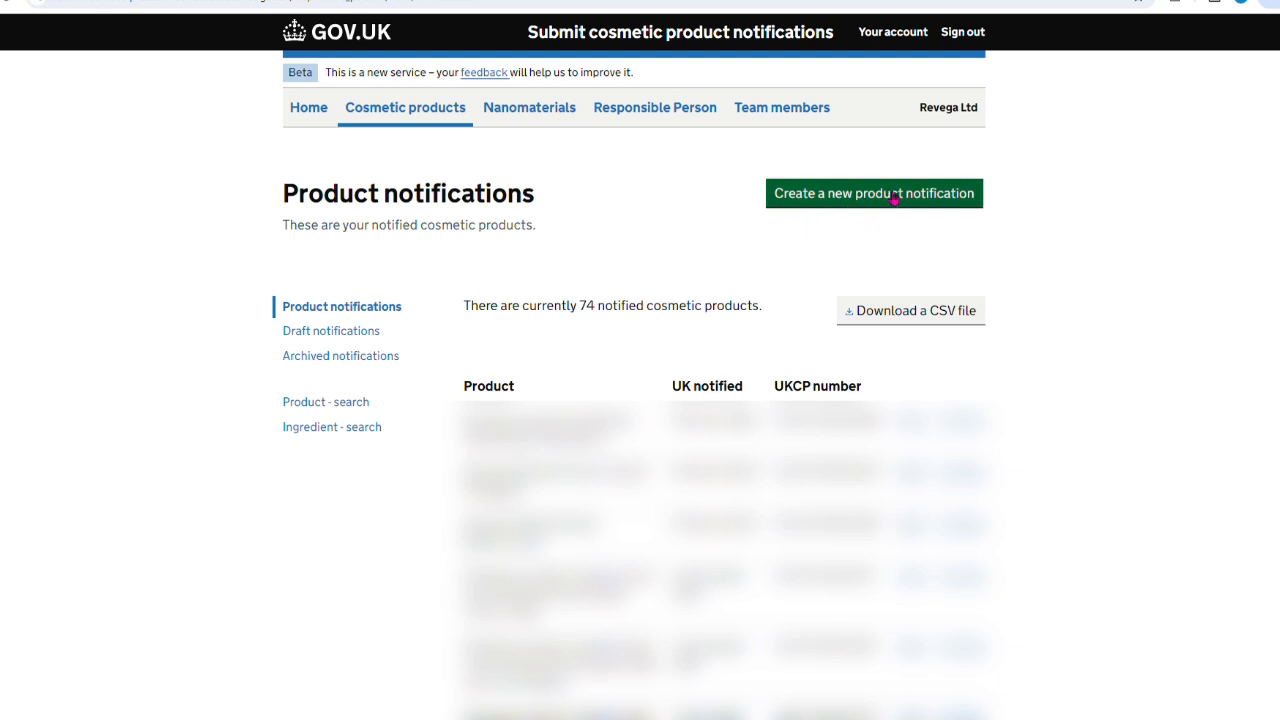
# On the GOV.UK Product notifications page, create a new product notification and submit the product name Lemon Soap Bar.
pyautogui.click(893, 195)
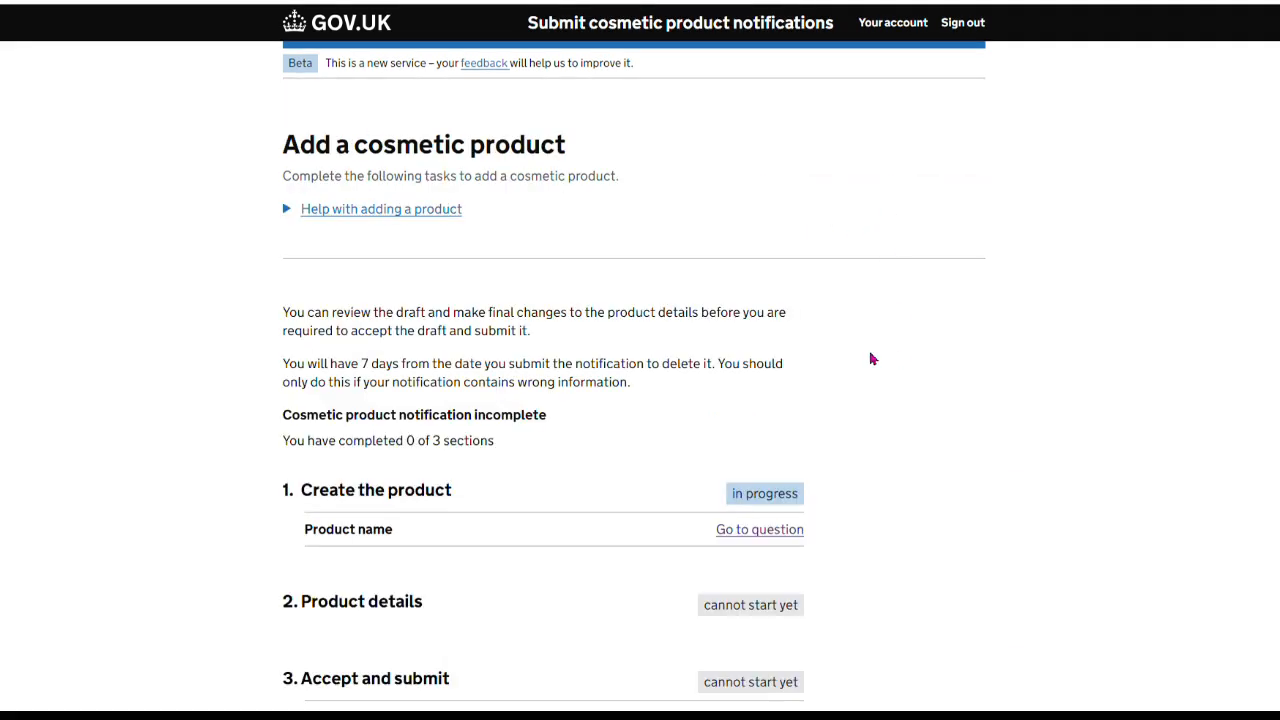
pyautogui.scroll(-3, 871, 359)
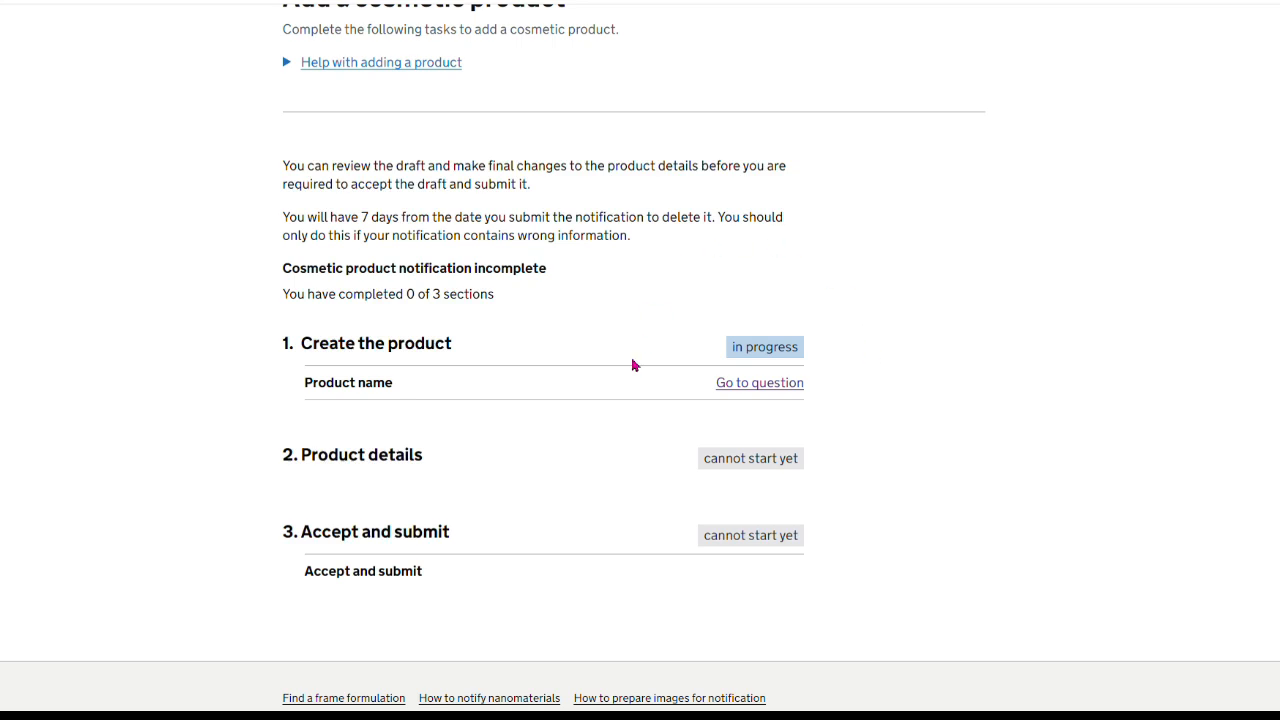
pyautogui.click(752, 384)
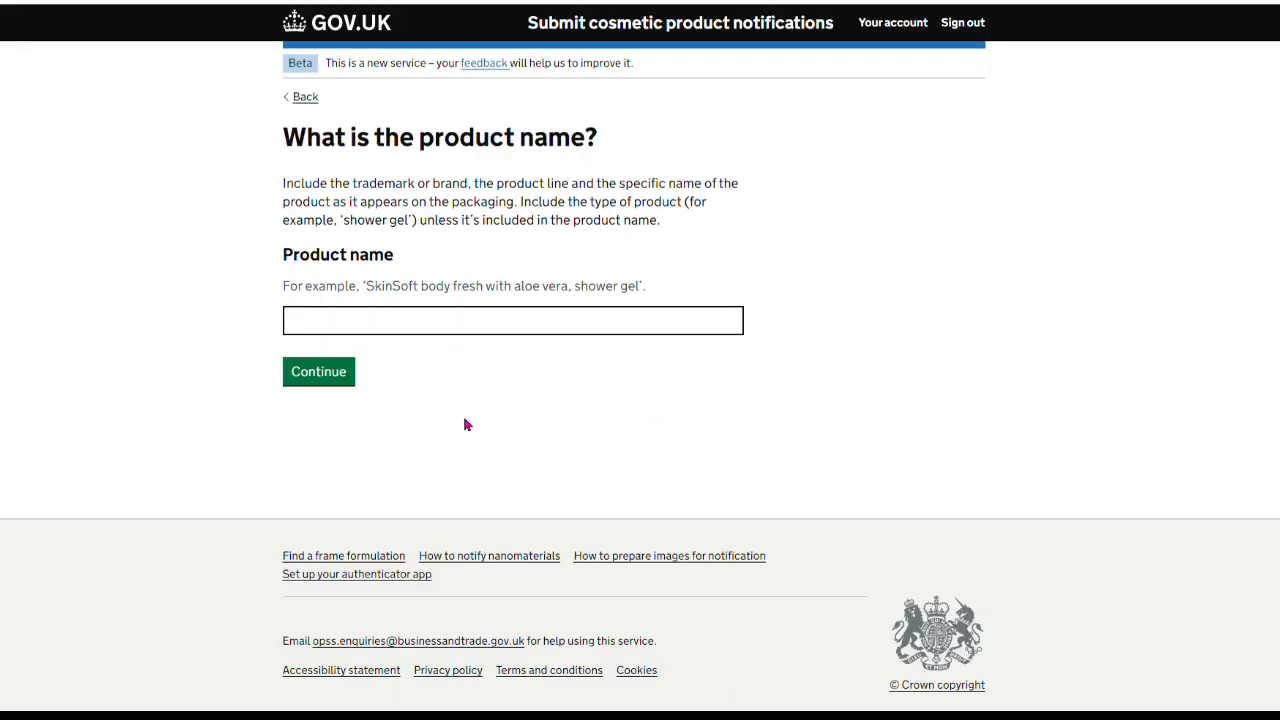
pyautogui.click(353, 334)
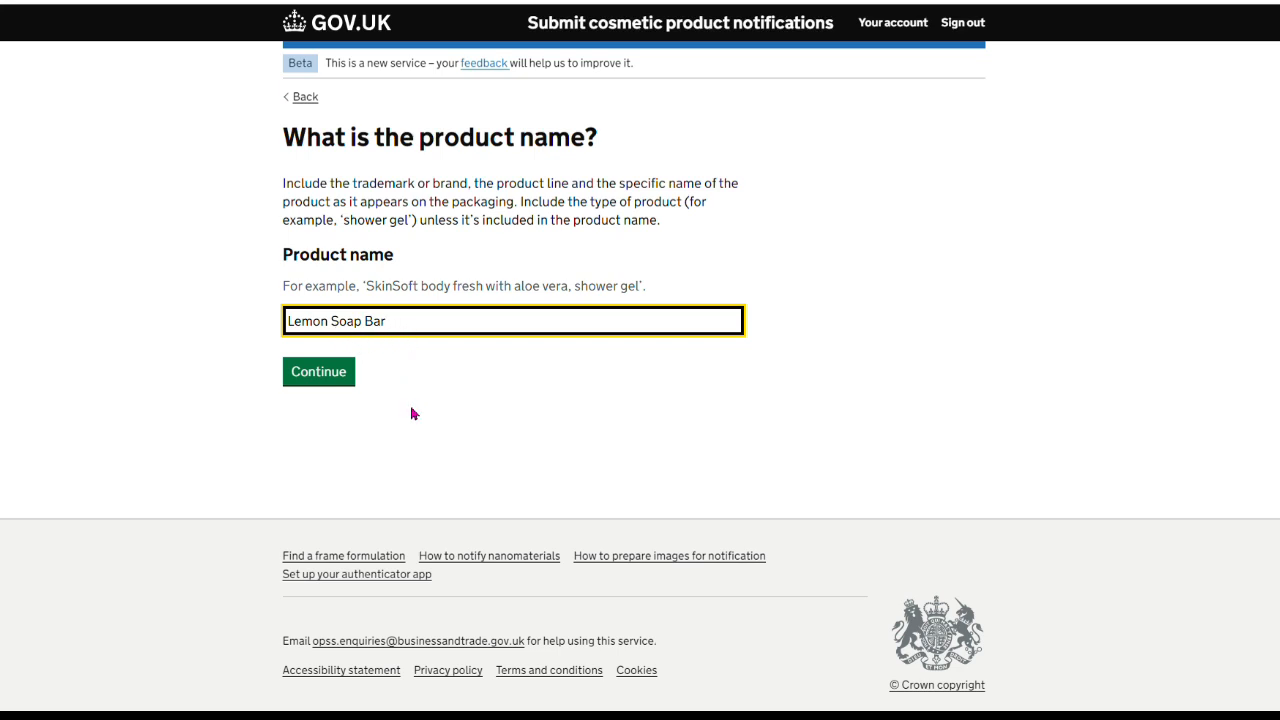
pyautogui.click(322, 376)
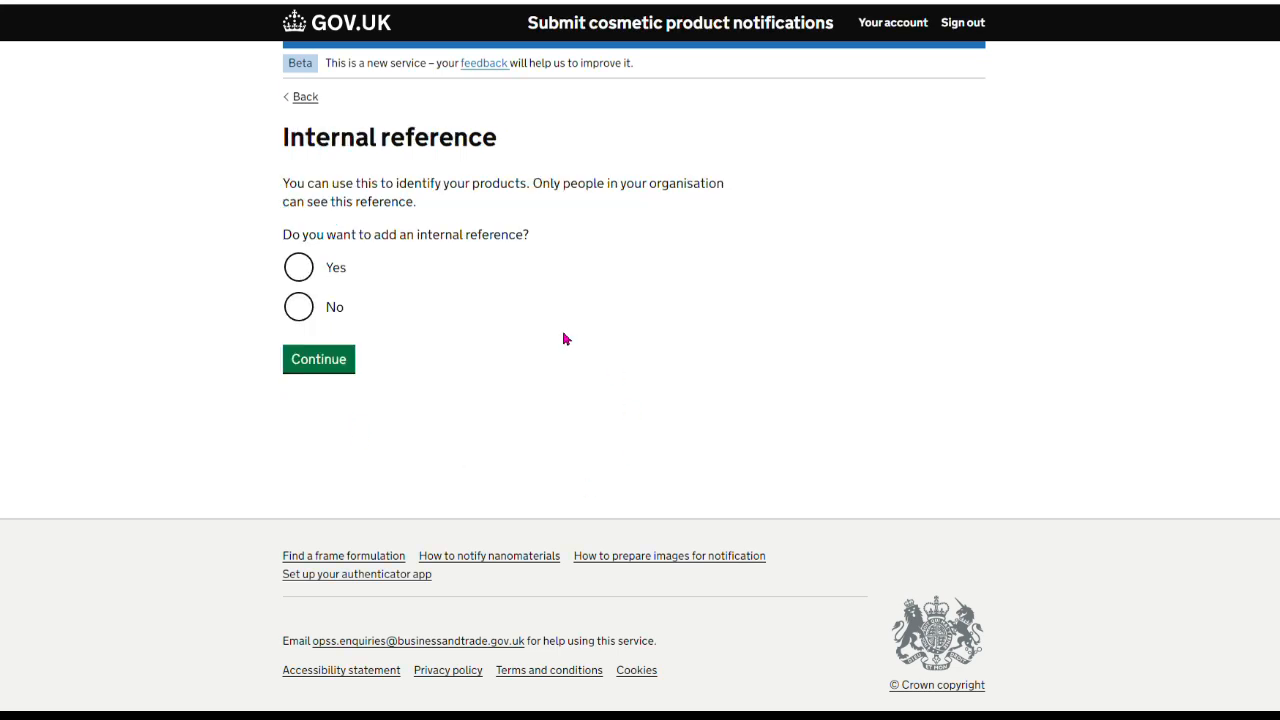
# Choose to add an internal reference, enter LCP001 and continue.
pyautogui.click(306, 272)
pyautogui.click(399, 333)
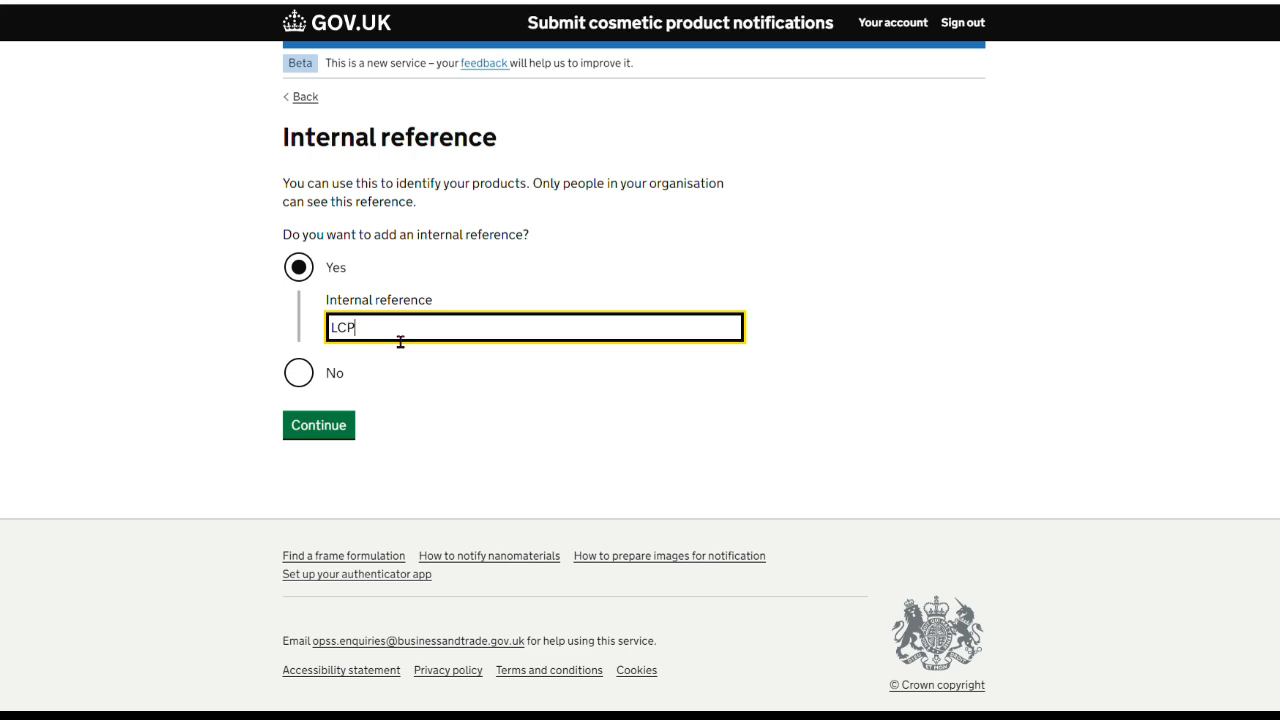
pyautogui.write('001')
pyautogui.click(326, 434)
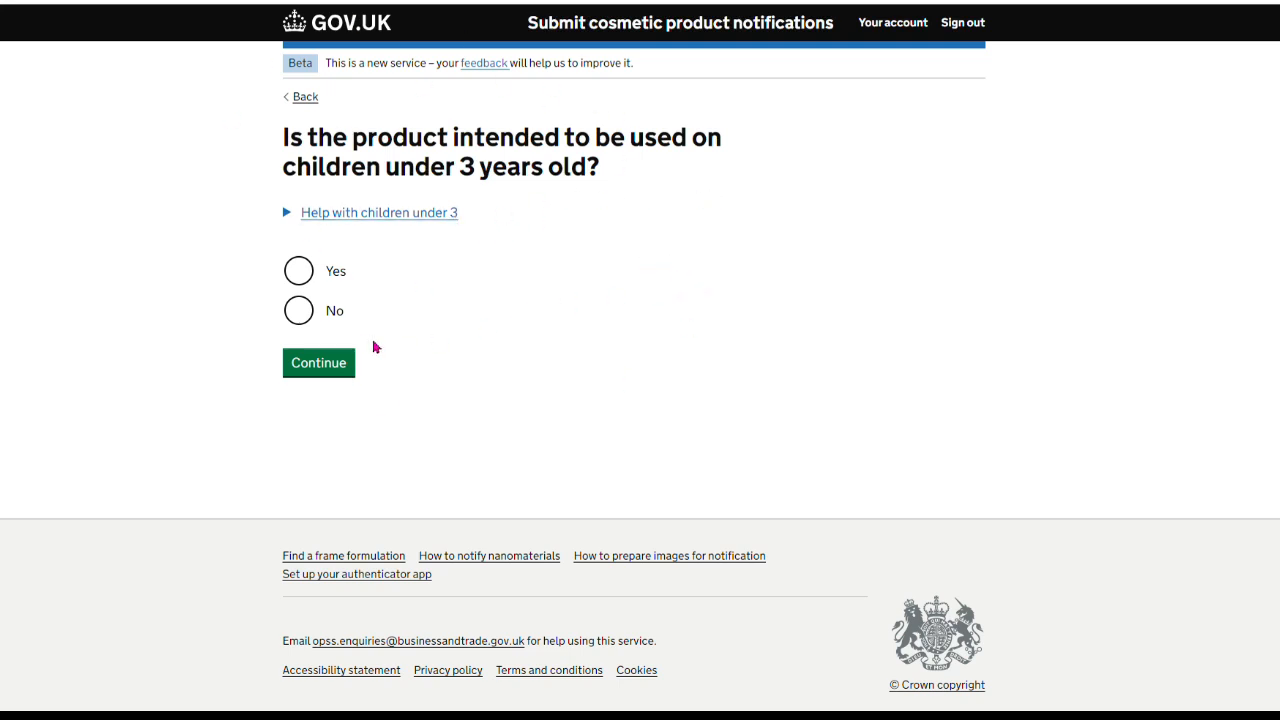
# Declare that the product is not for children under 3, contains no nanomaterials and is a single product.
pyautogui.click(300, 316)
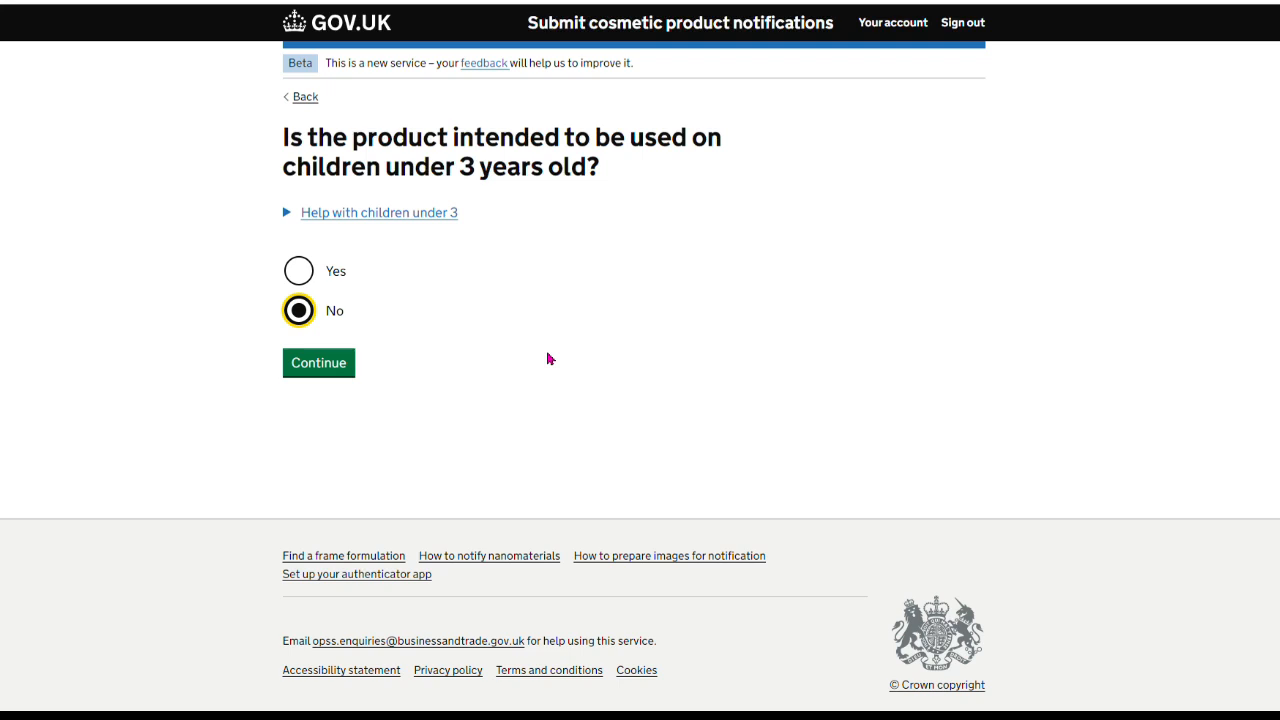
pyautogui.click(325, 372)
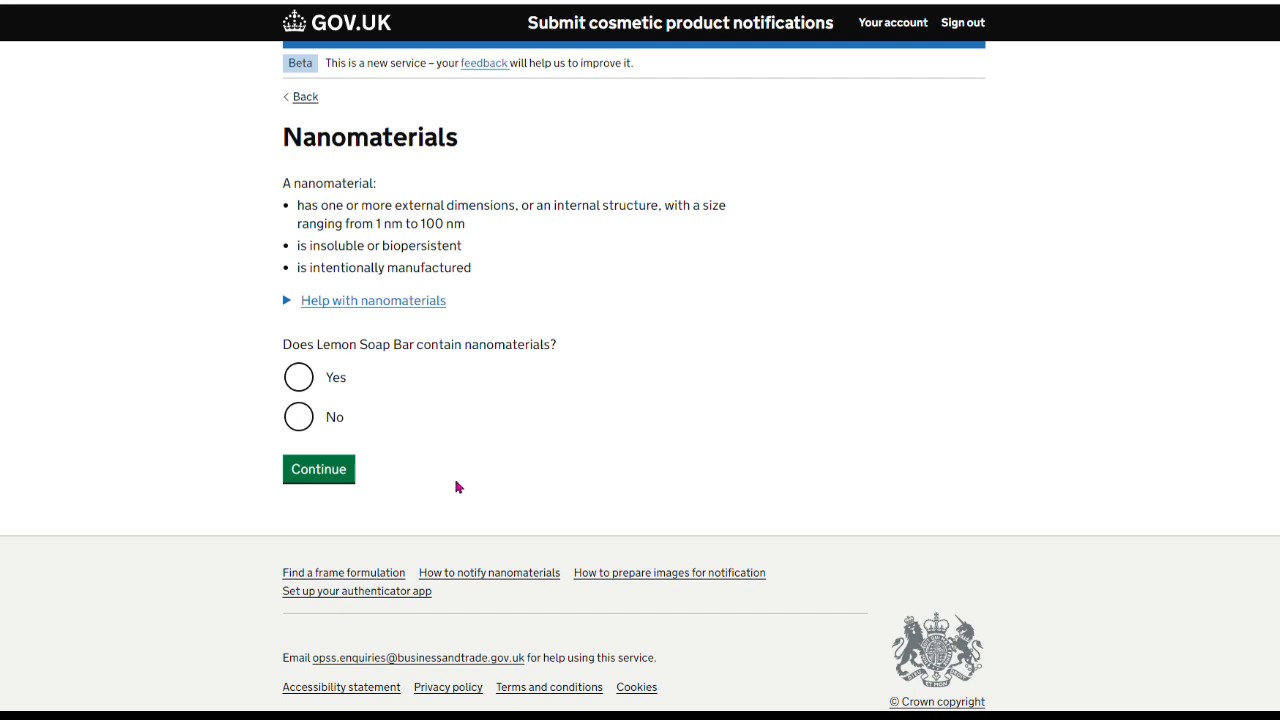
pyautogui.click(300, 418)
pyautogui.click(327, 470)
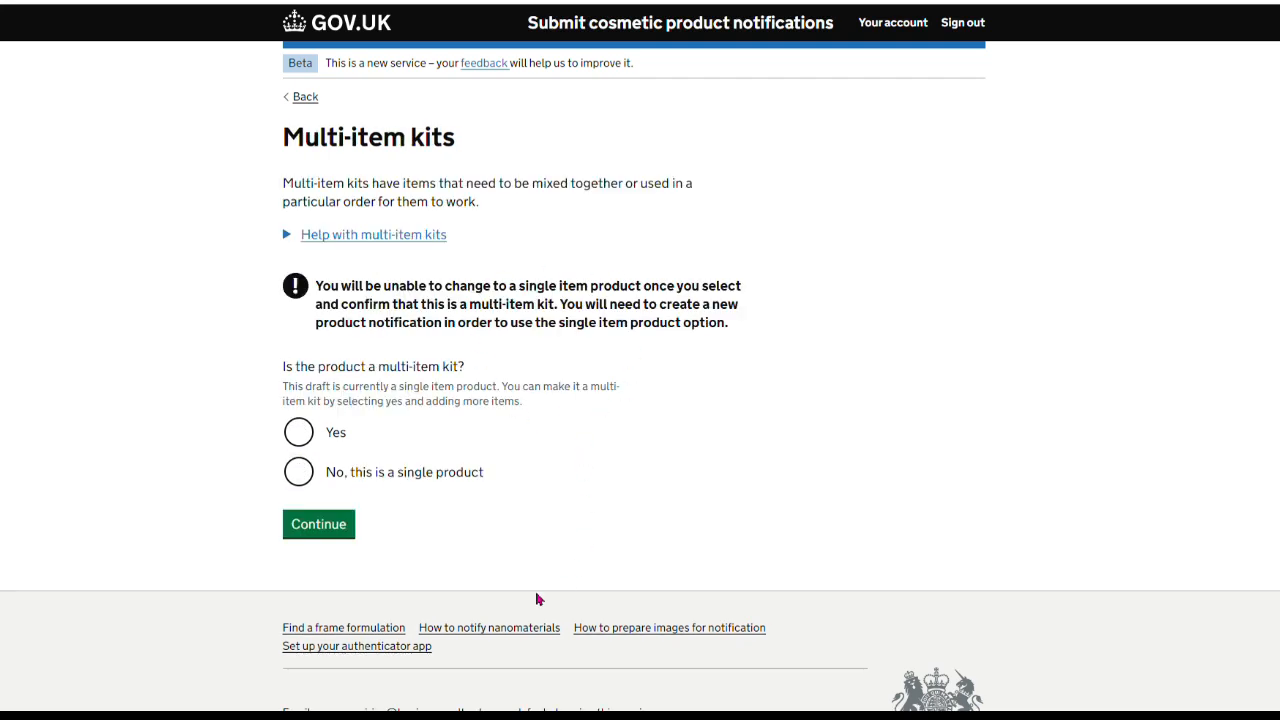
pyautogui.click(297, 488)
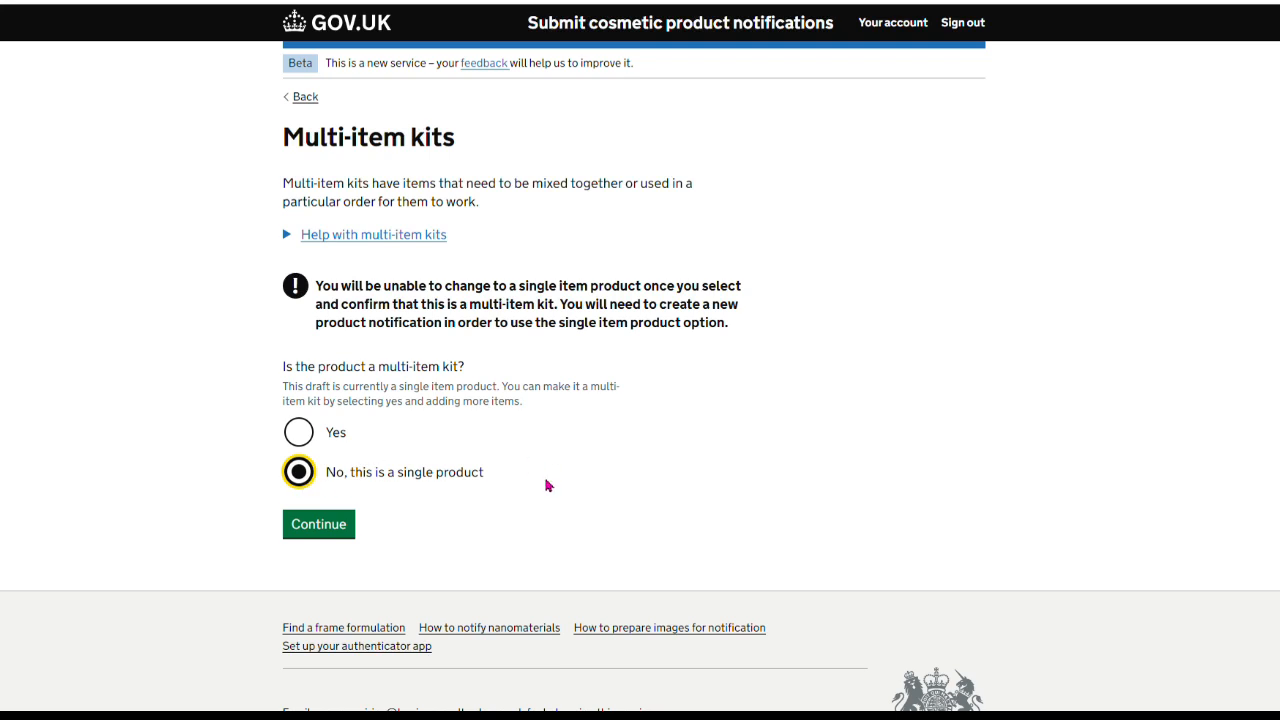
pyautogui.click(322, 537)
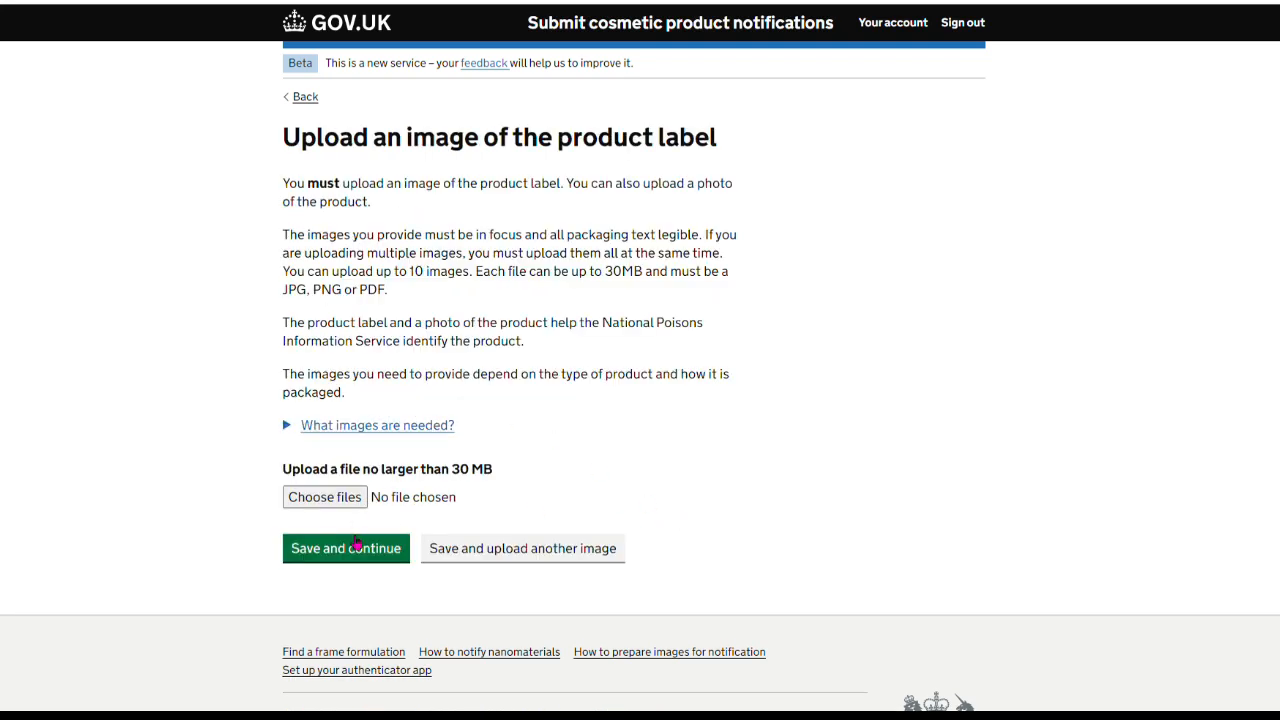
# Upload IMG_7334.JPG as the product label image, then save and continue.
pyautogui.click(326, 501)
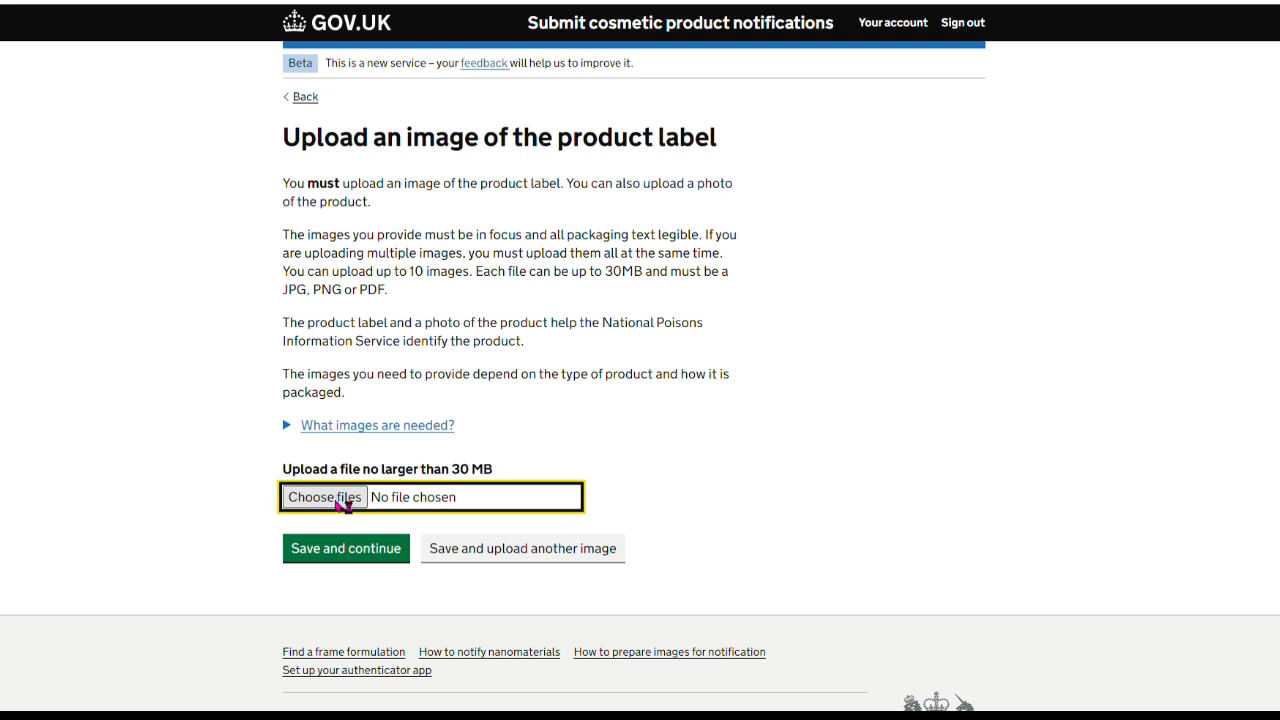
pyautogui.click(337, 505)
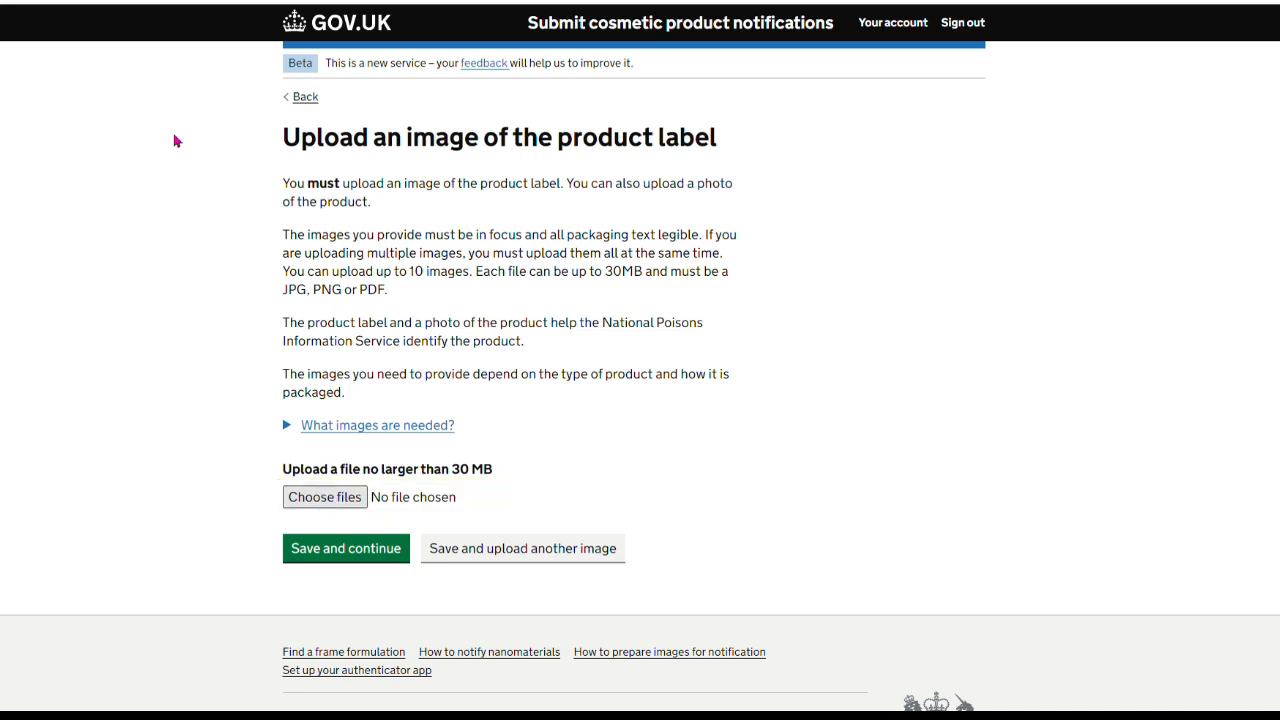
pyautogui.doubleClick(652, 446)
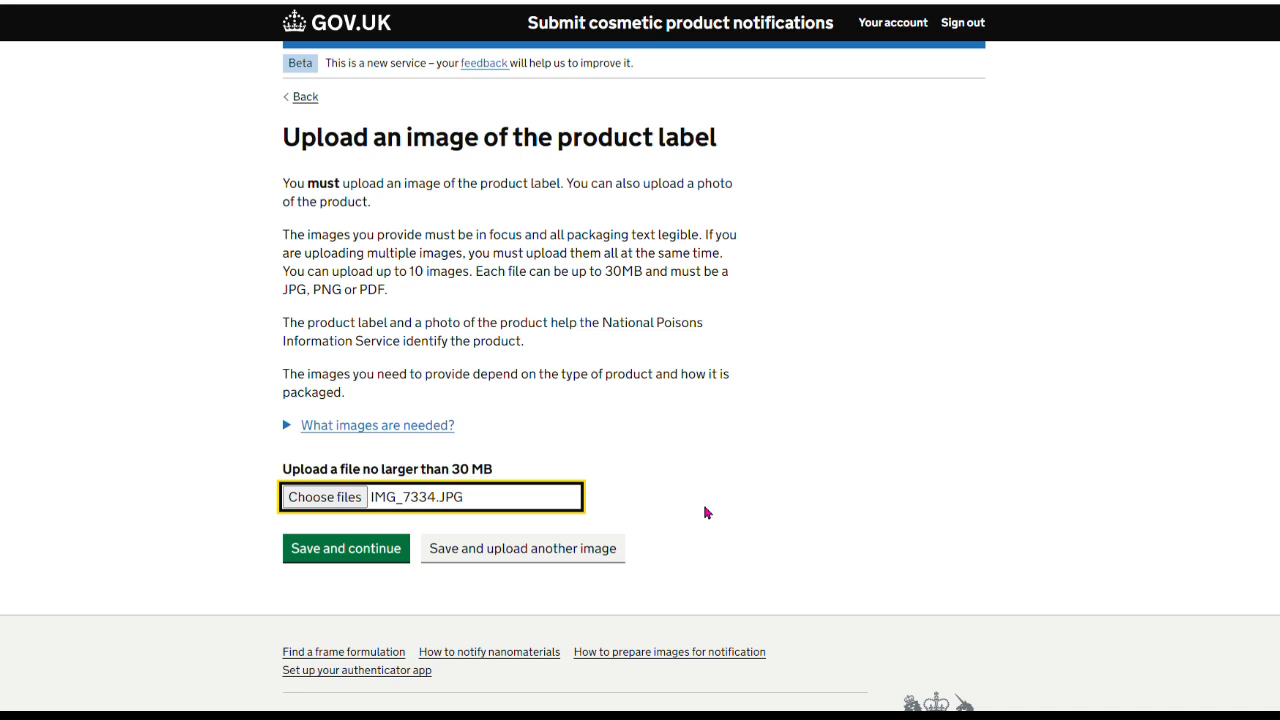
pyautogui.click(347, 547)
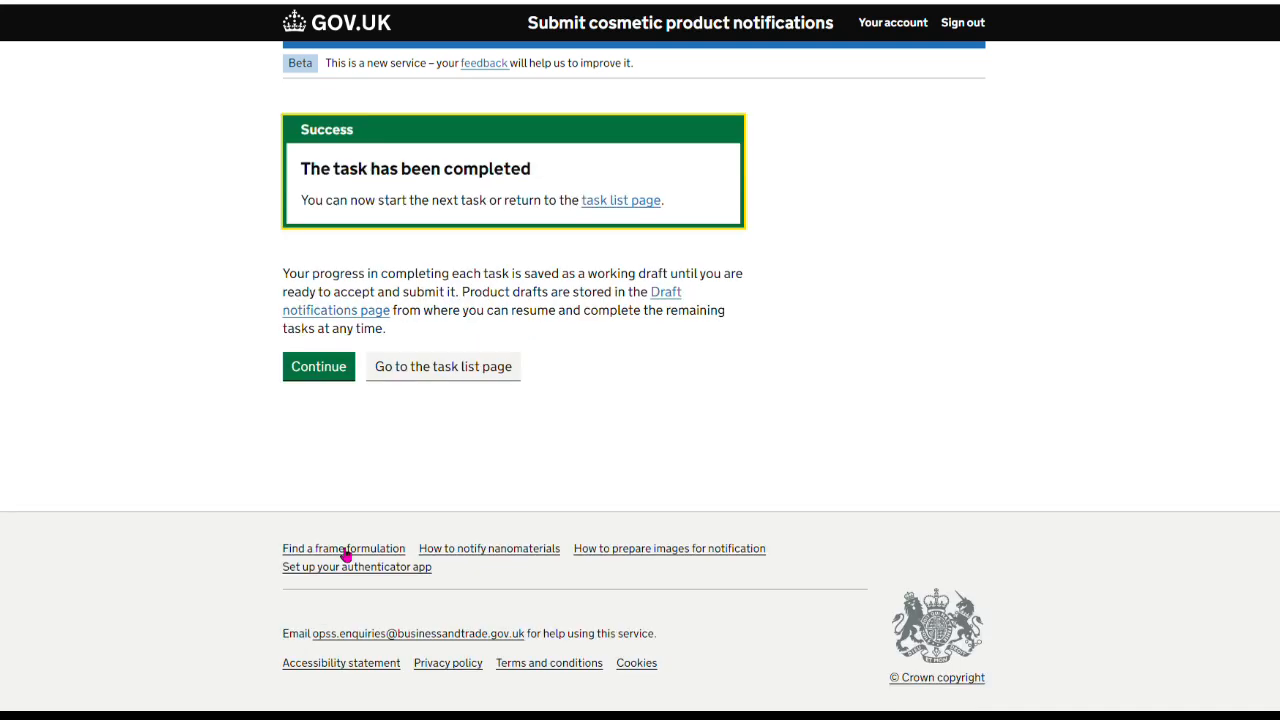
# Start the product details task, answer that there are no different shades, and set the physical form to Solid, or pressed powder.
pyautogui.click(324, 372)
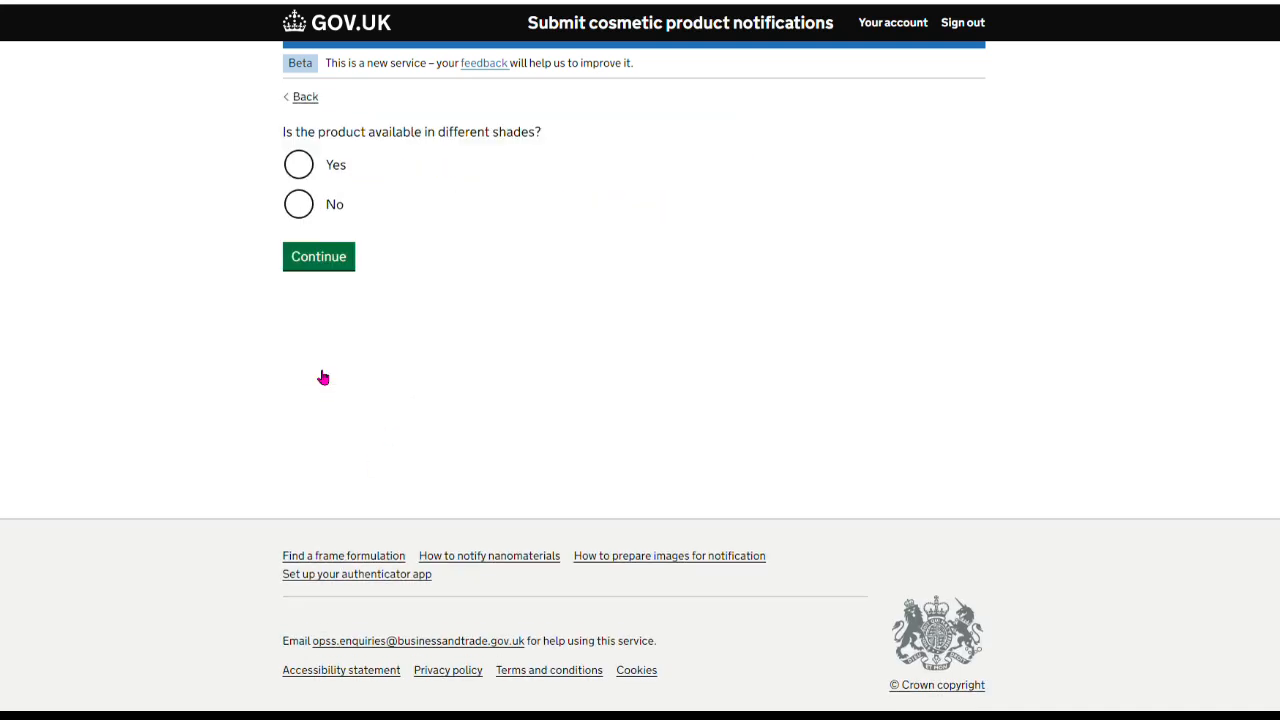
pyautogui.click(307, 209)
pyautogui.click(324, 266)
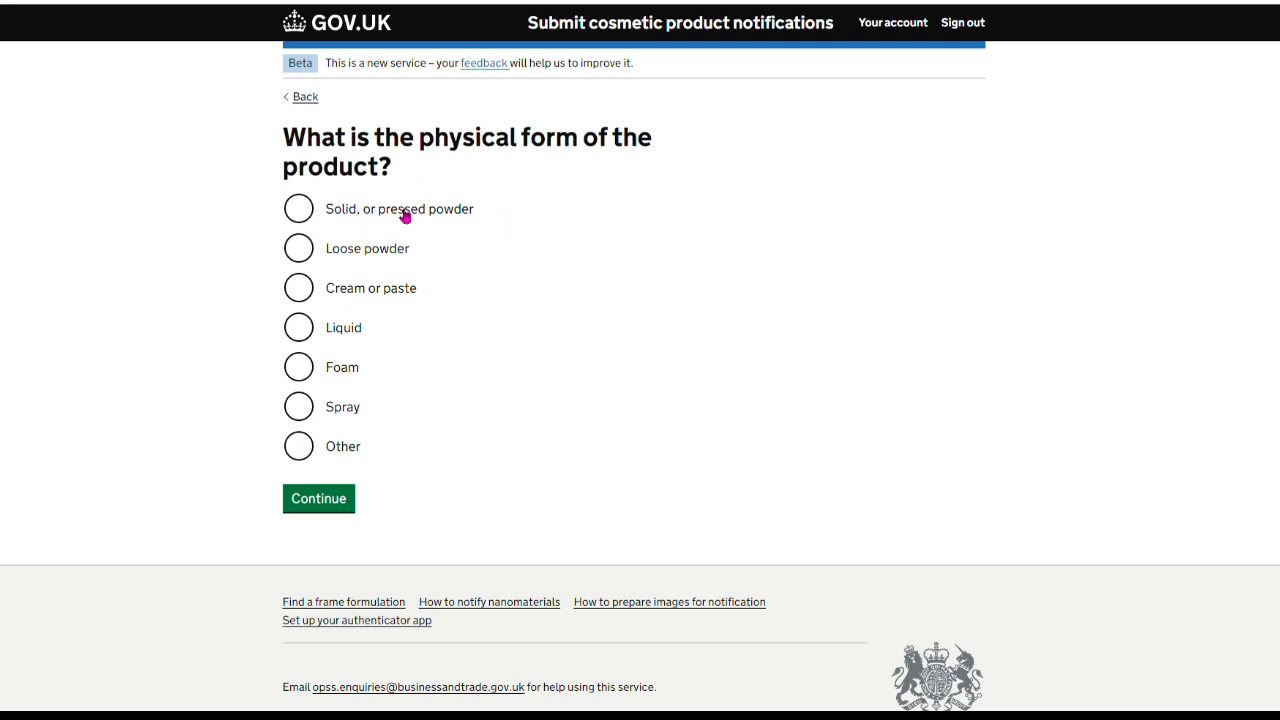
pyautogui.click(311, 218)
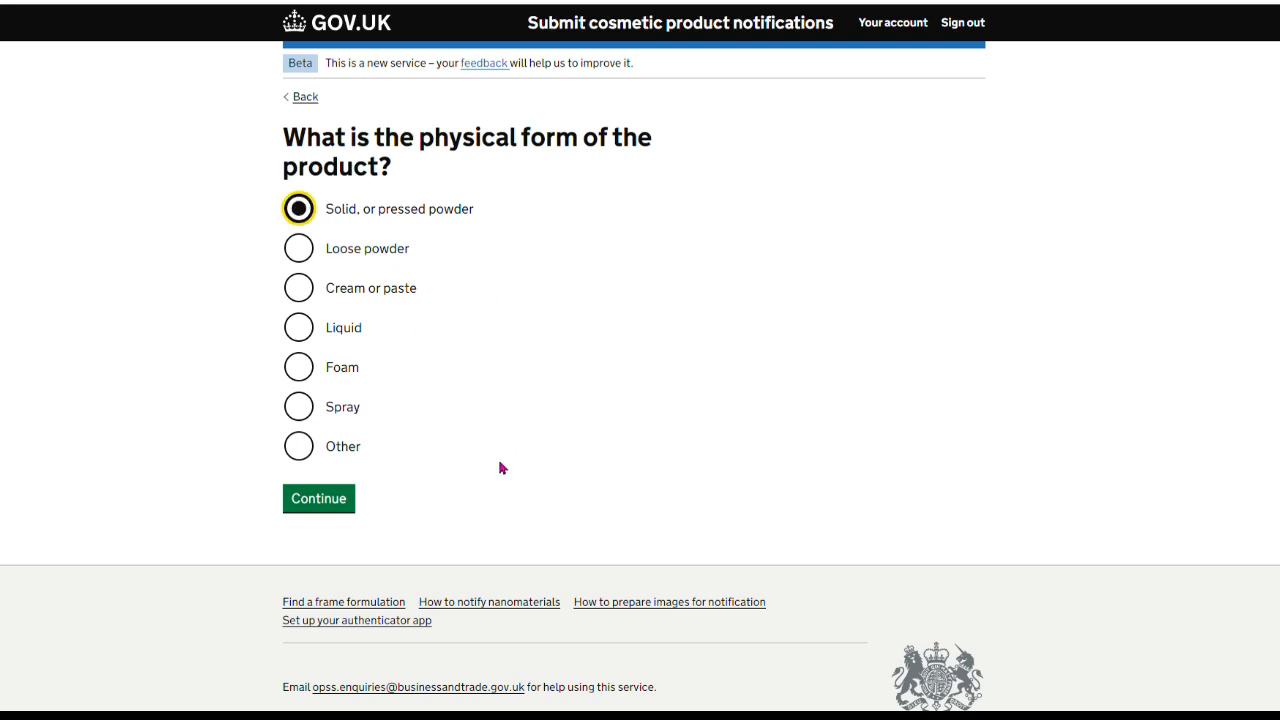
pyautogui.click(310, 499)
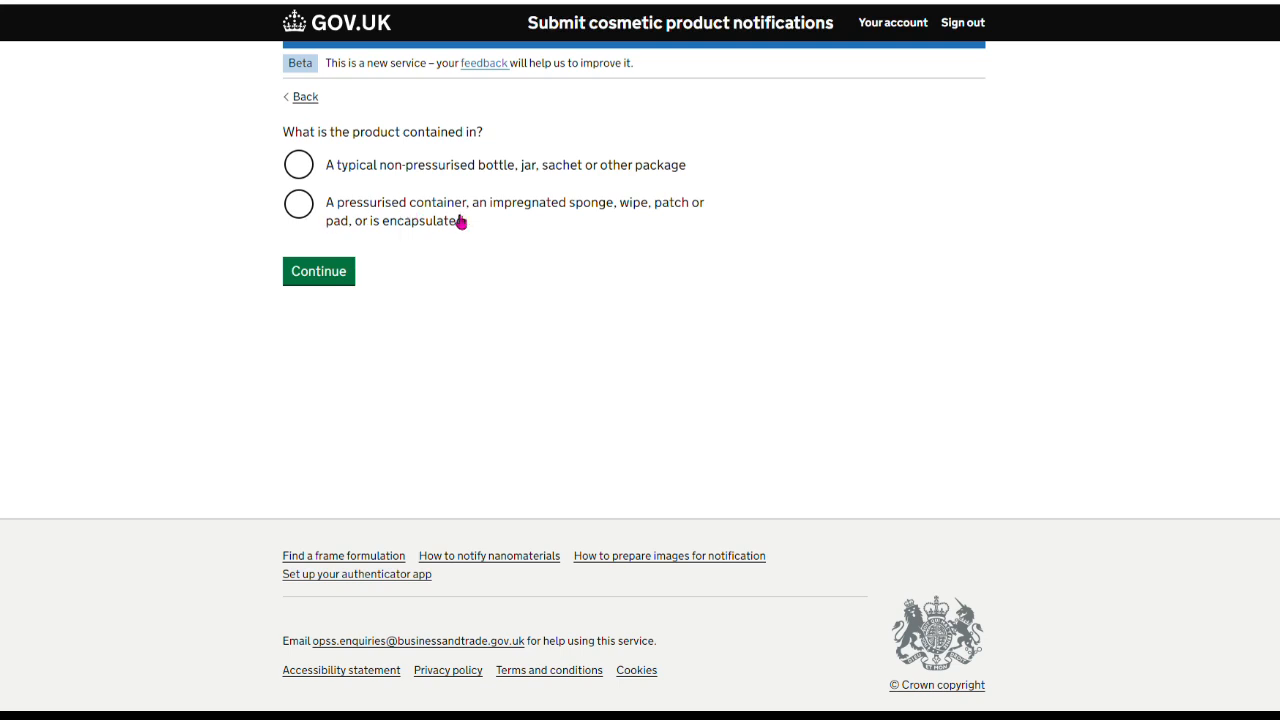
# Declare a typical non-pressurised package as the container and answer No to category 1A or 1B CMR substances.
pyautogui.click(316, 167)
pyautogui.click(318, 271)
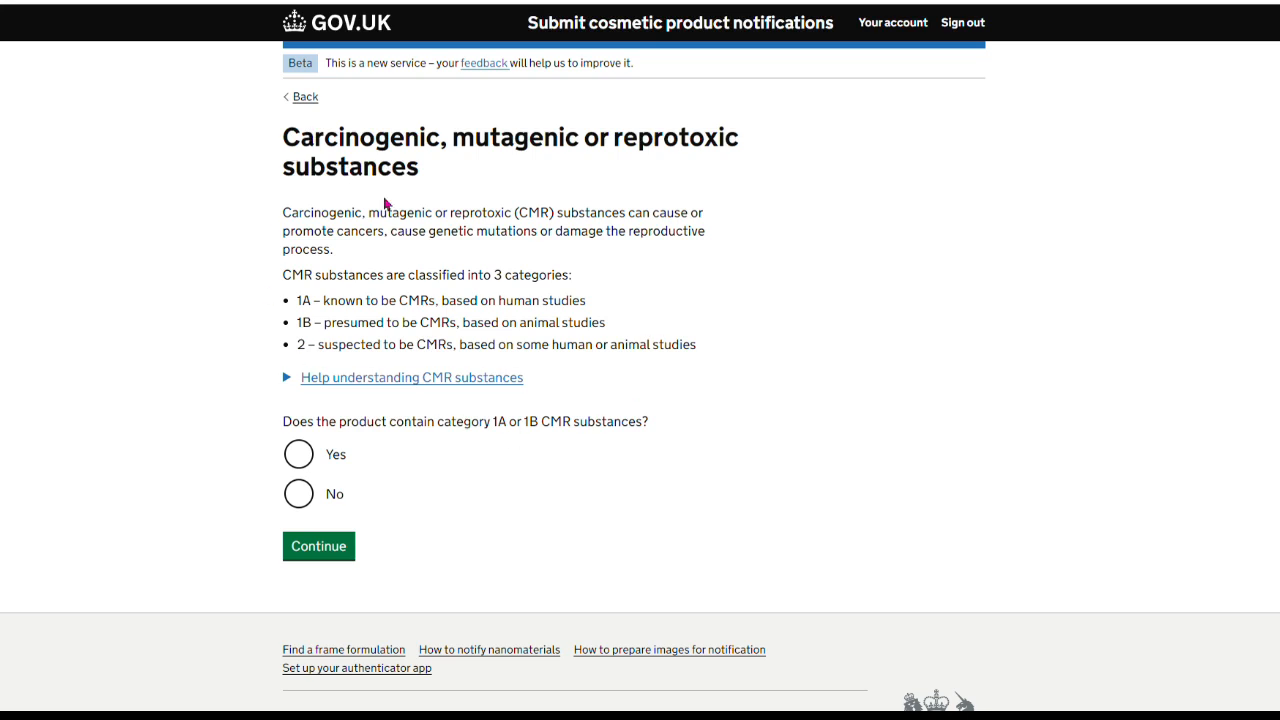
pyautogui.scroll(-1, 445, 475)
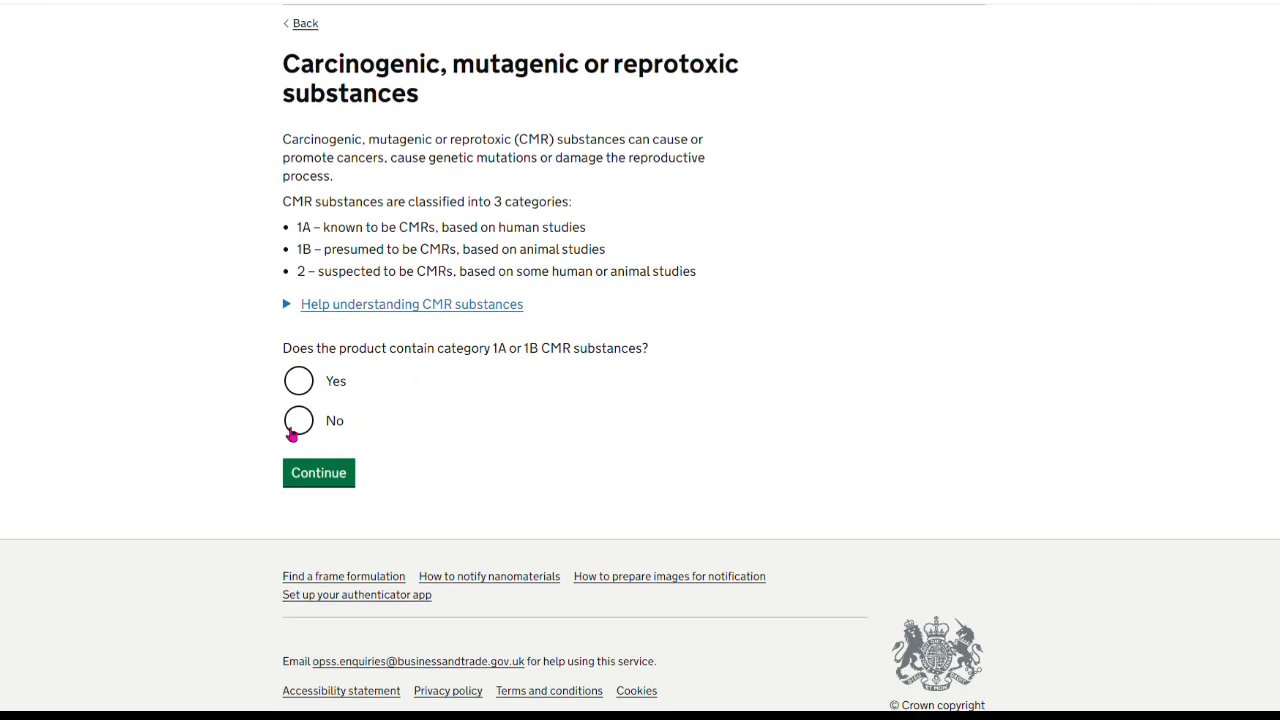
pyautogui.click(311, 431)
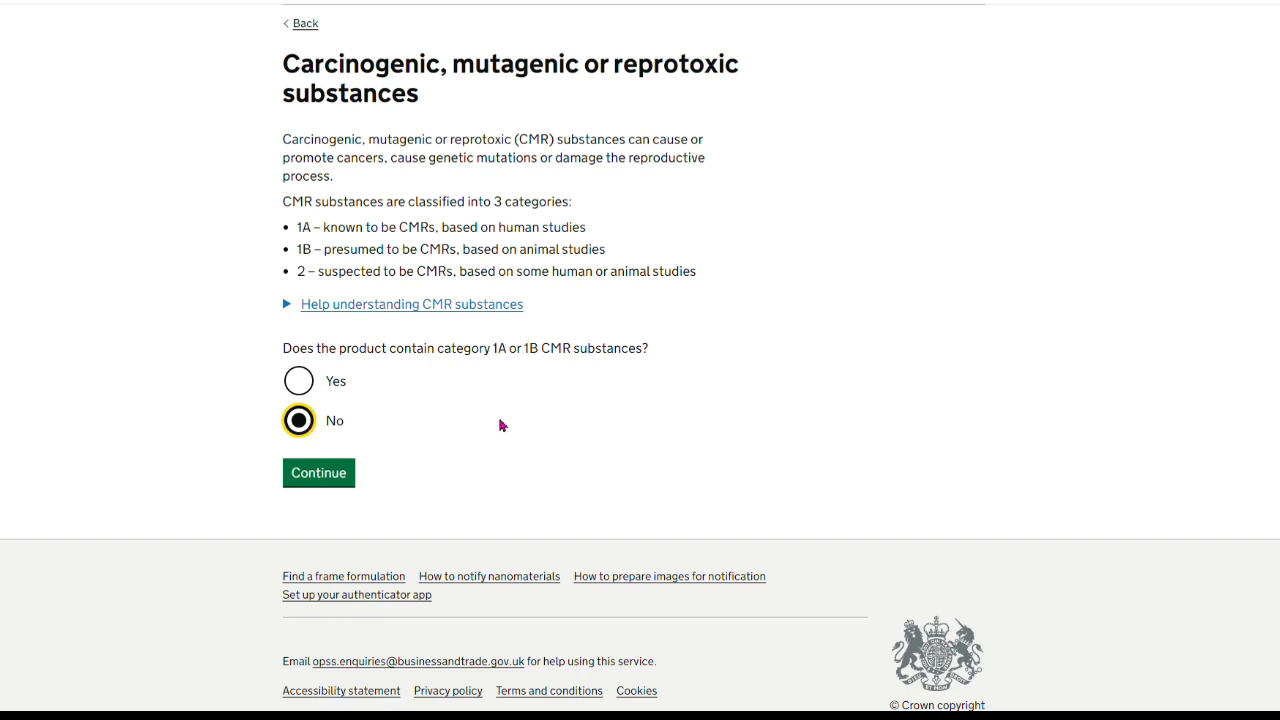
pyautogui.click(319, 477)
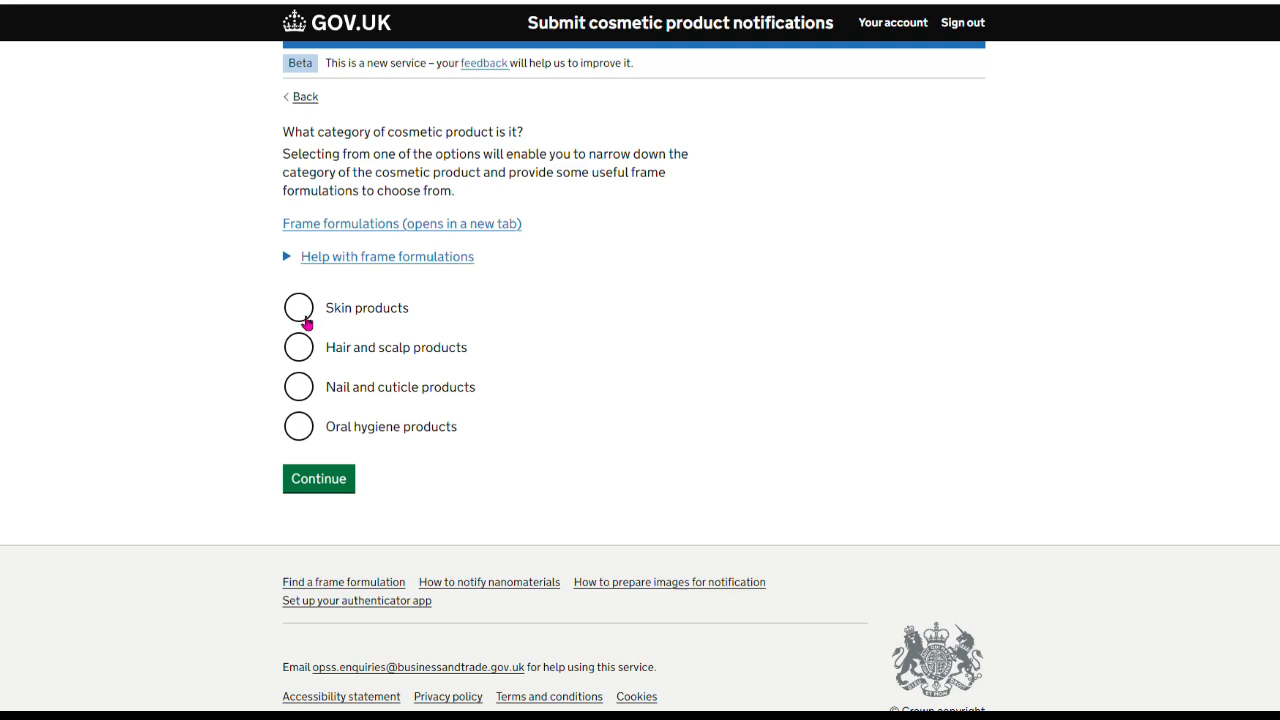
# Categorise the product as Skin products, Skin cleansing products, Soap products and continue.
pyautogui.click(301, 315)
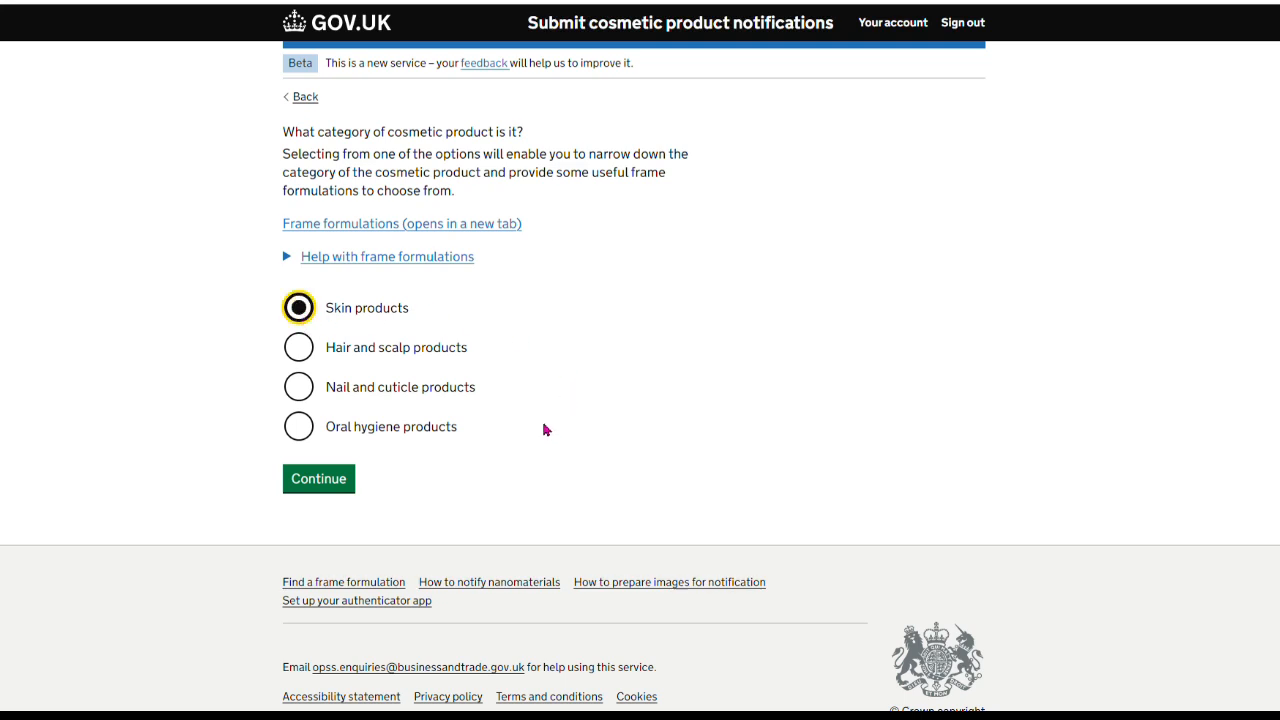
pyautogui.click(316, 489)
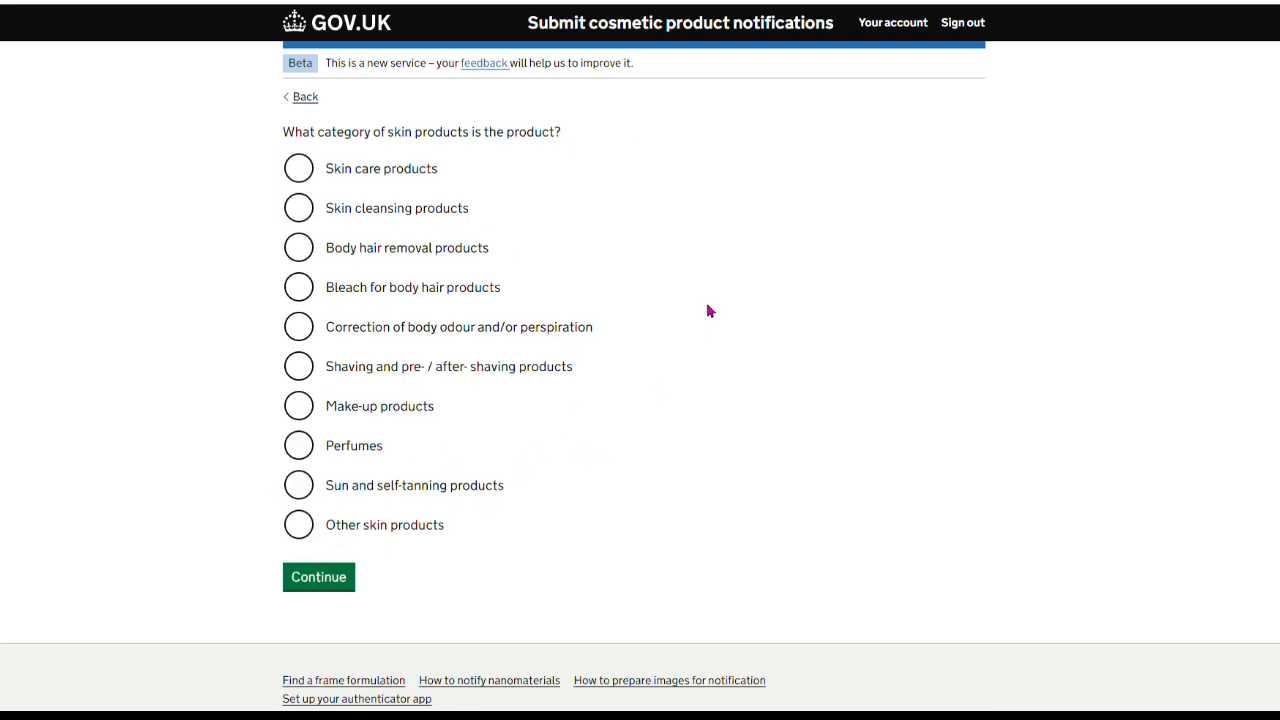
pyautogui.click(302, 211)
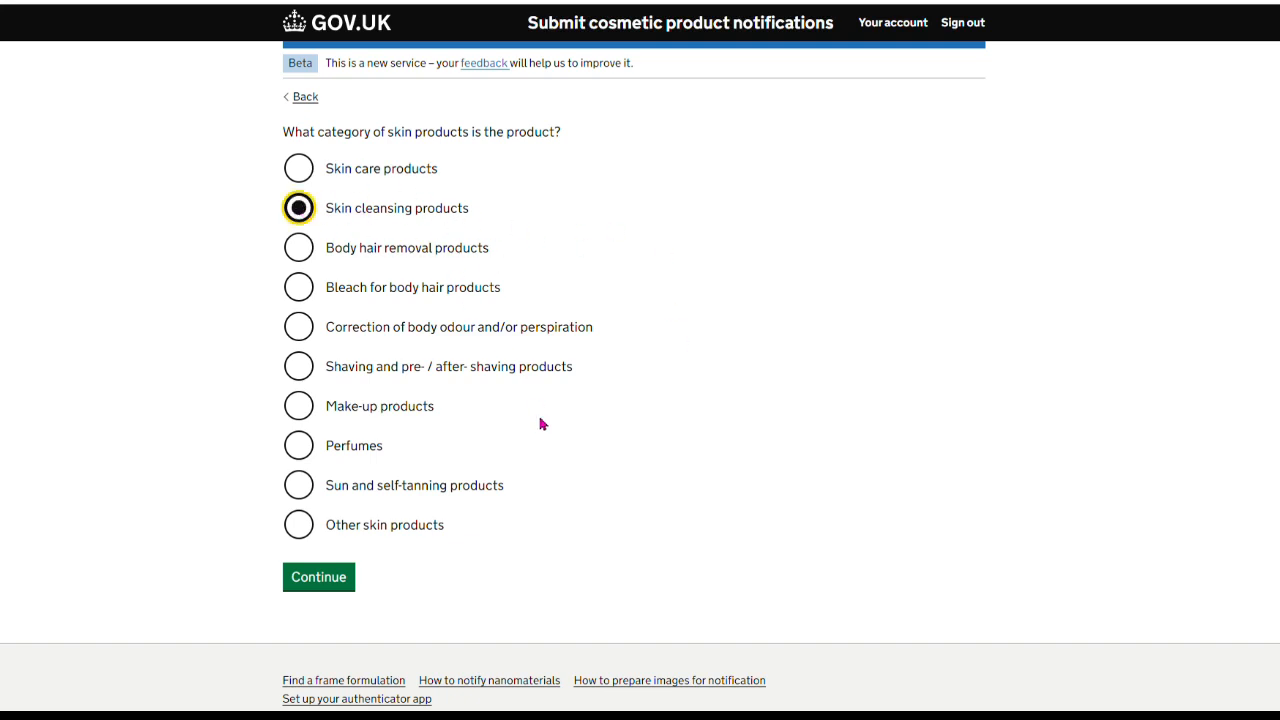
pyautogui.click(303, 577)
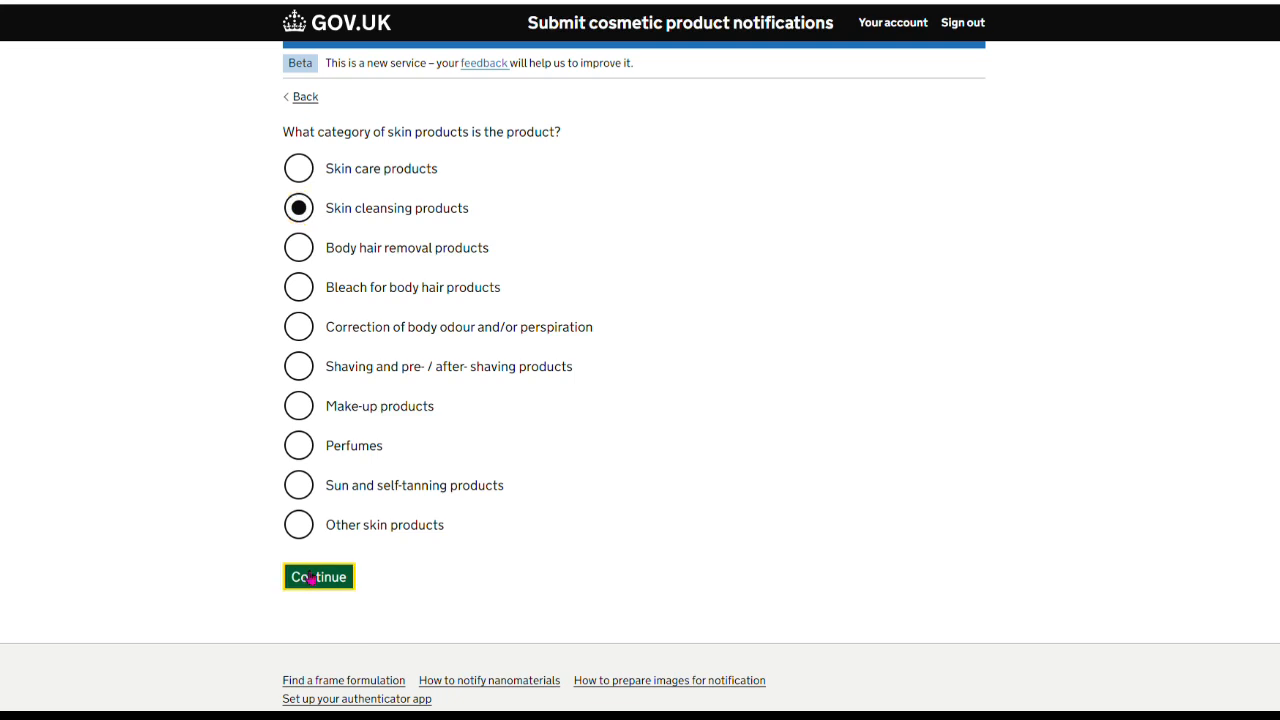
pyautogui.click(298, 168)
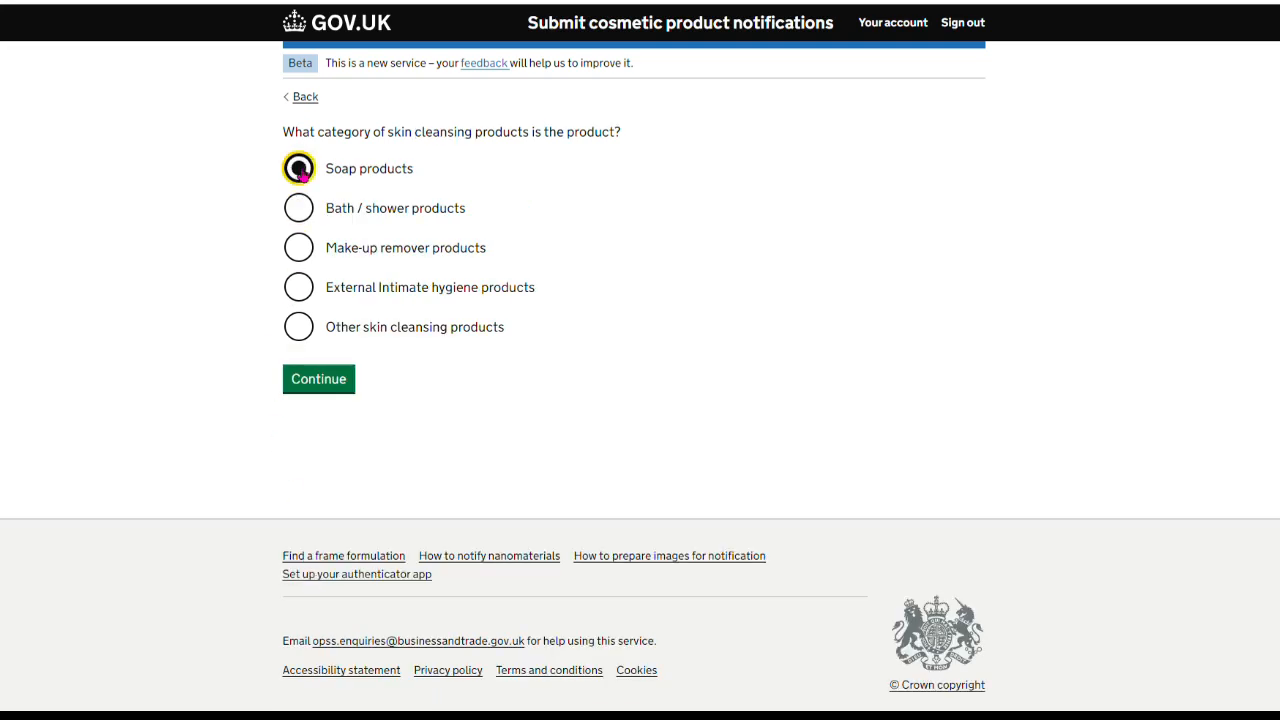
pyautogui.click(318, 379)
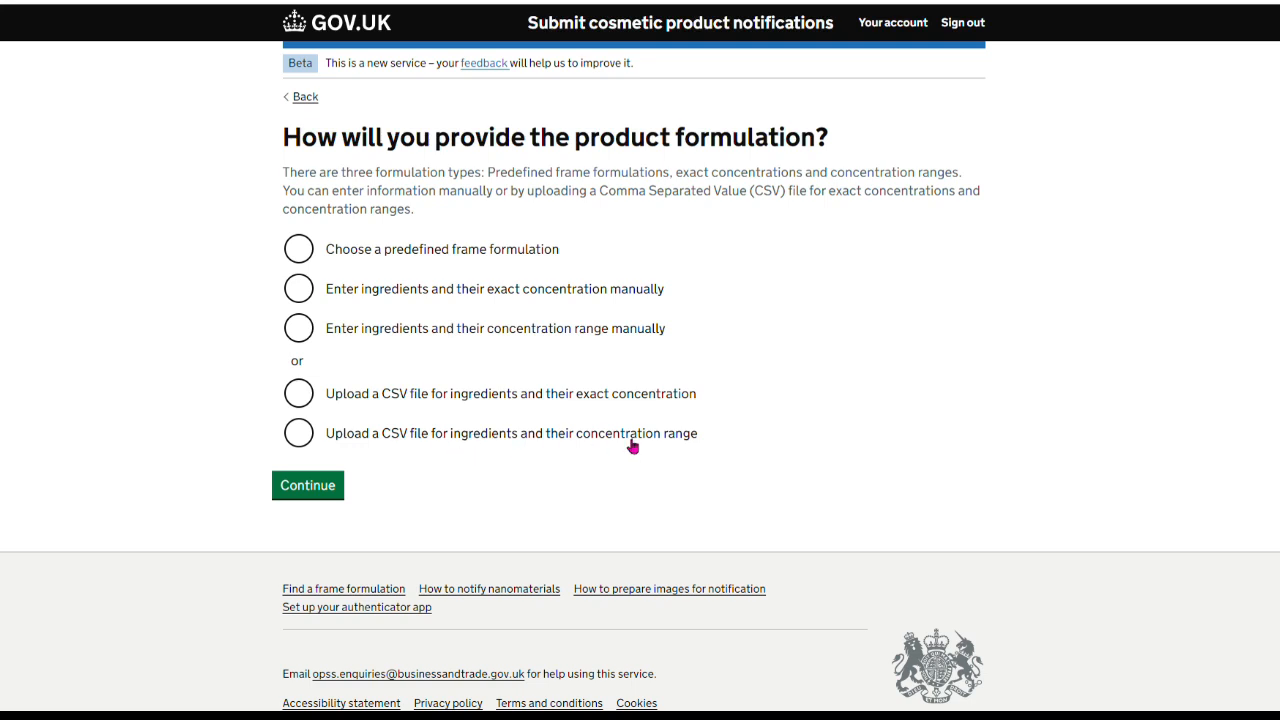
# Choose to upload a CSV file for ingredients and their concentration range, and try to upload the prepared ingredients file.
pyautogui.click(300, 440)
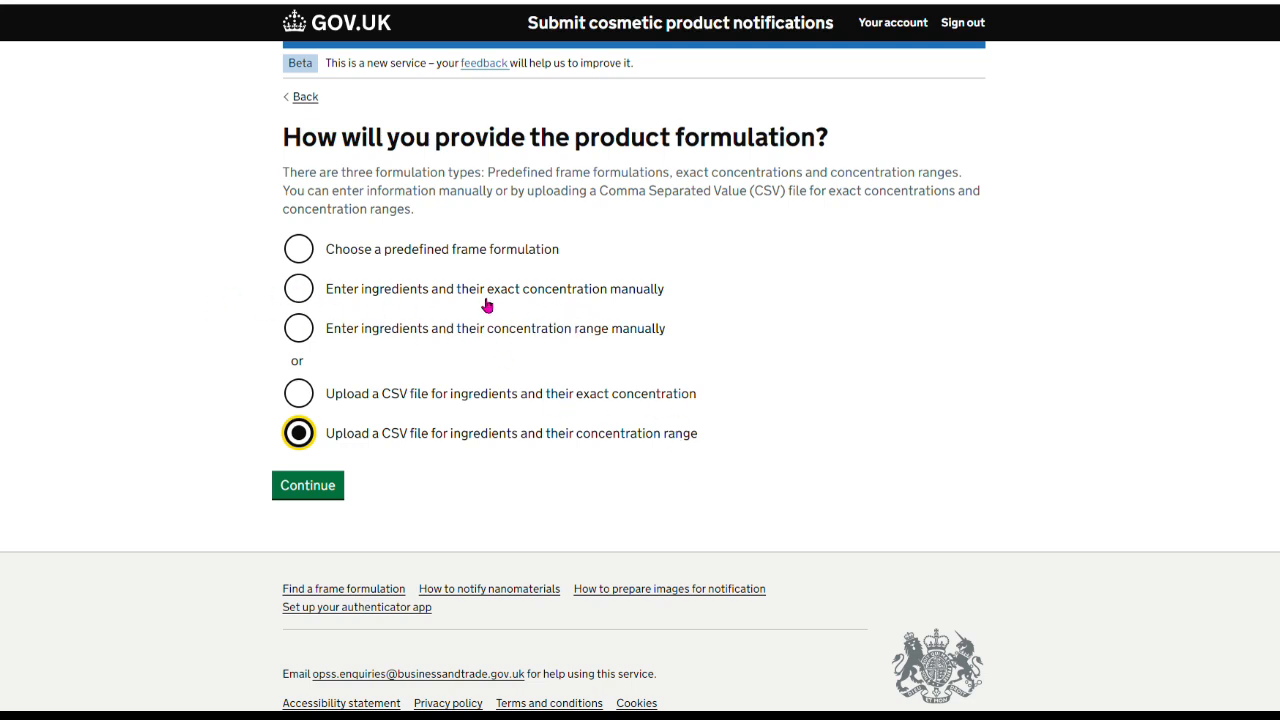
pyautogui.click(313, 487)
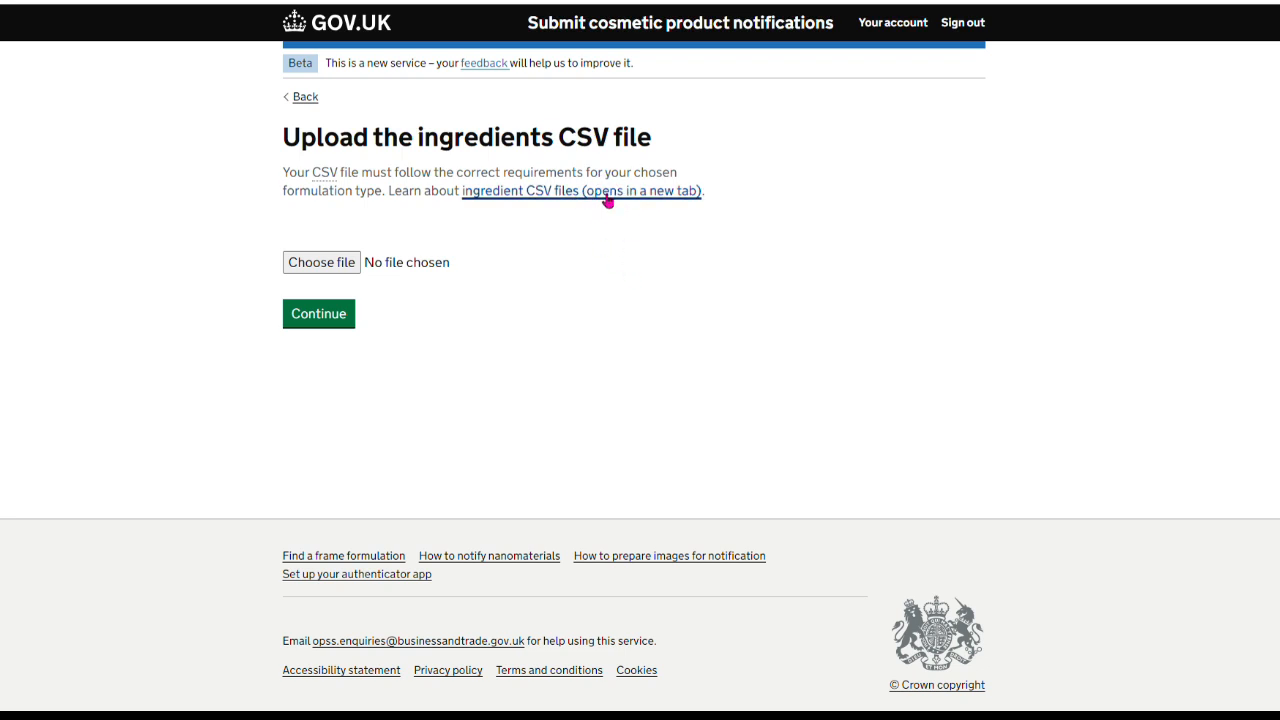
pyautogui.click(322, 264)
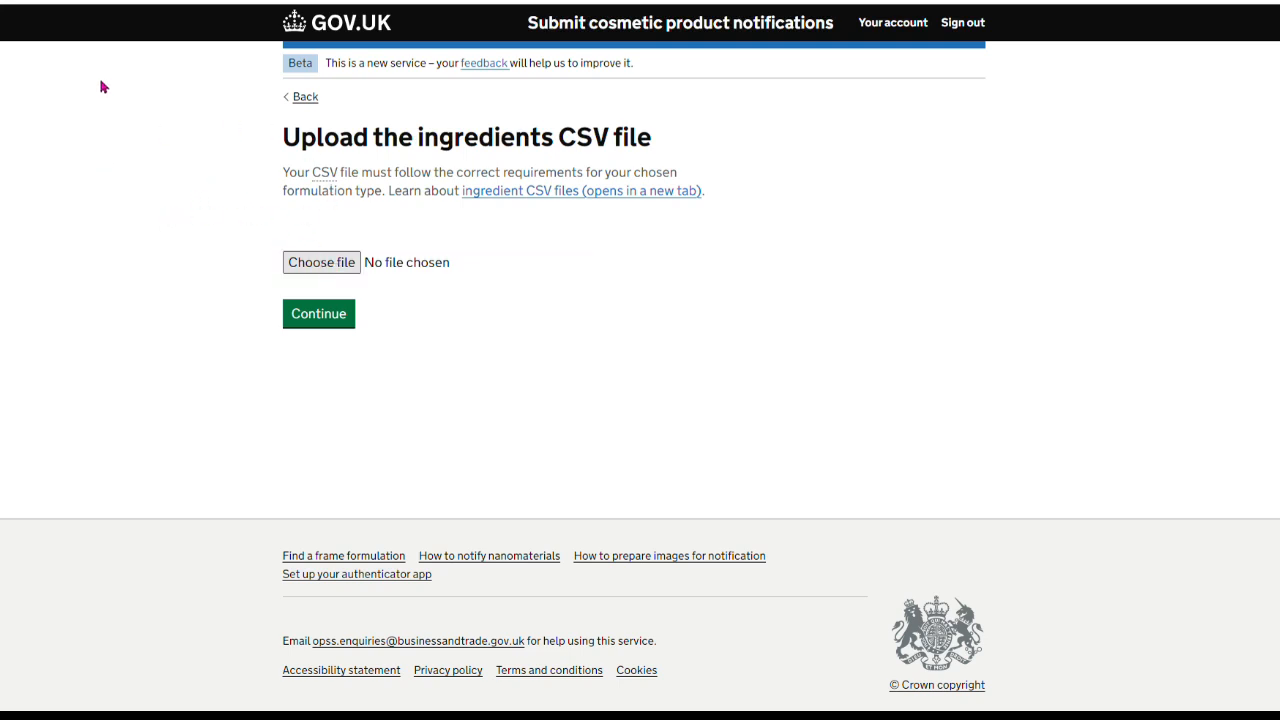
pyautogui.click(658, 441)
pyautogui.click(324, 319)
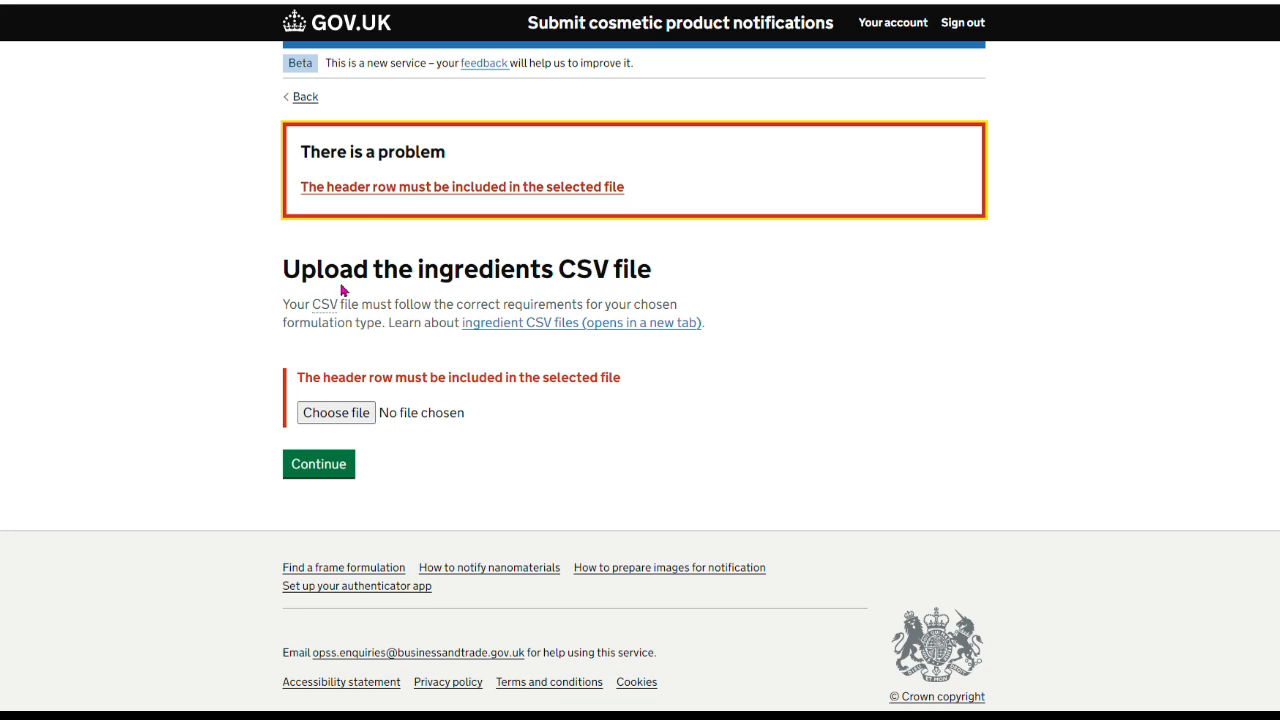
# Open the ingredient CSV file guidance and download the Concentration ranges template CSV.
pyautogui.click(577, 331)
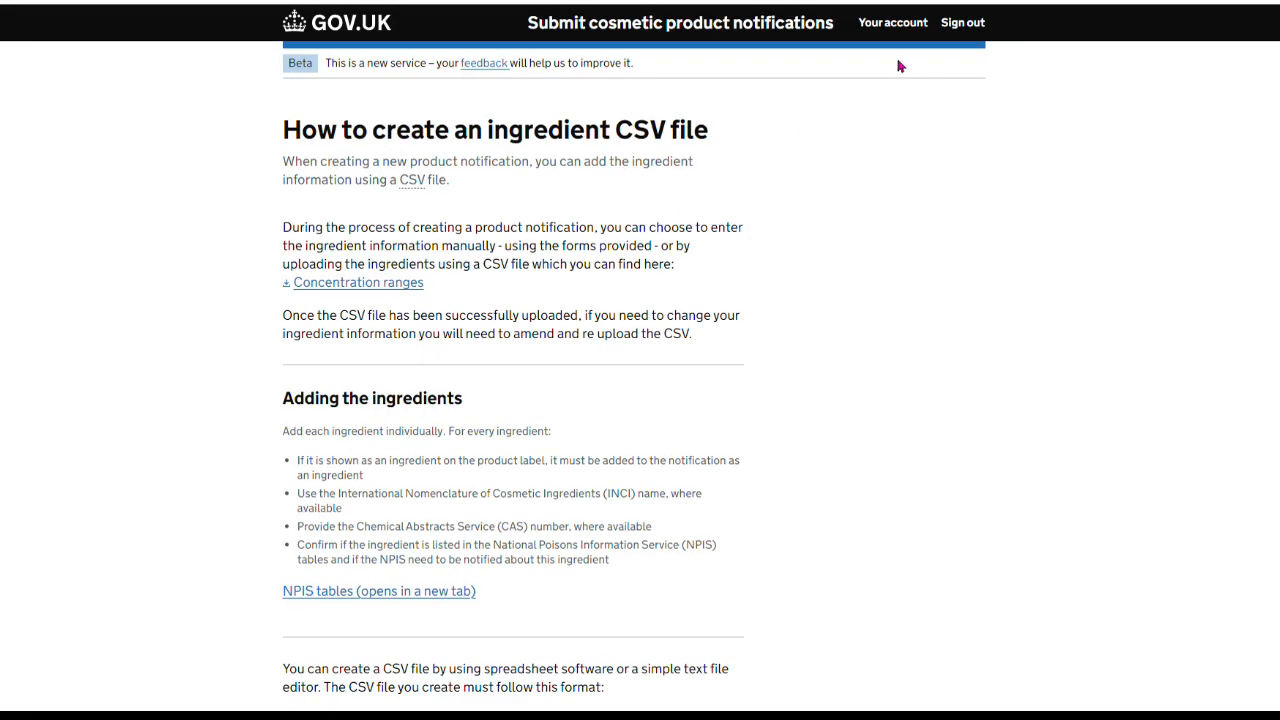
pyautogui.scroll(-13, 655, 330)
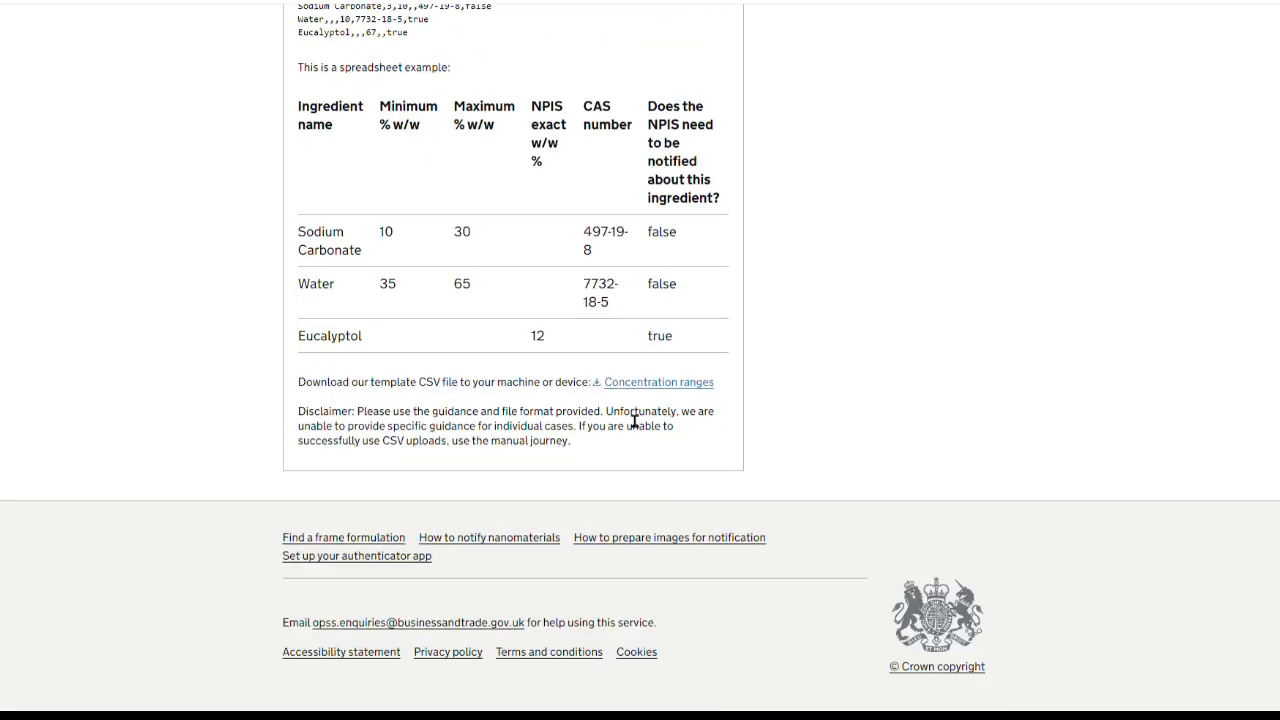
pyautogui.click(672, 384)
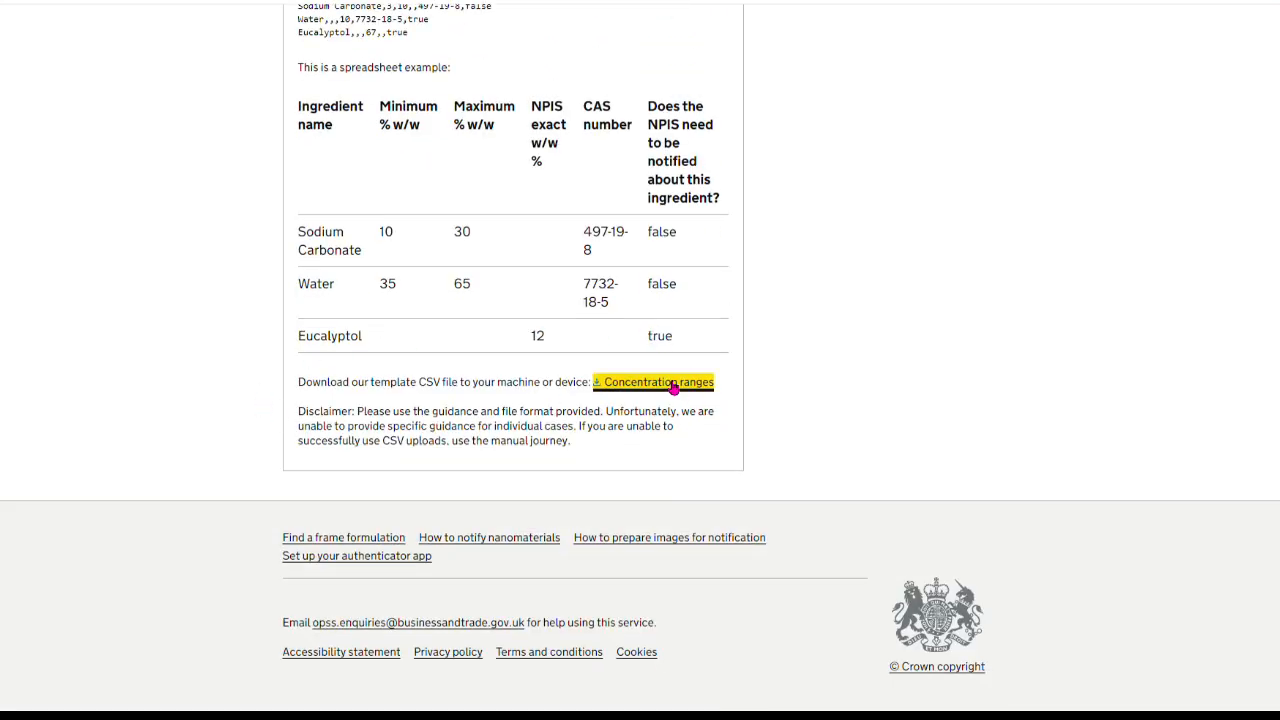
pyautogui.click(1084, 26)
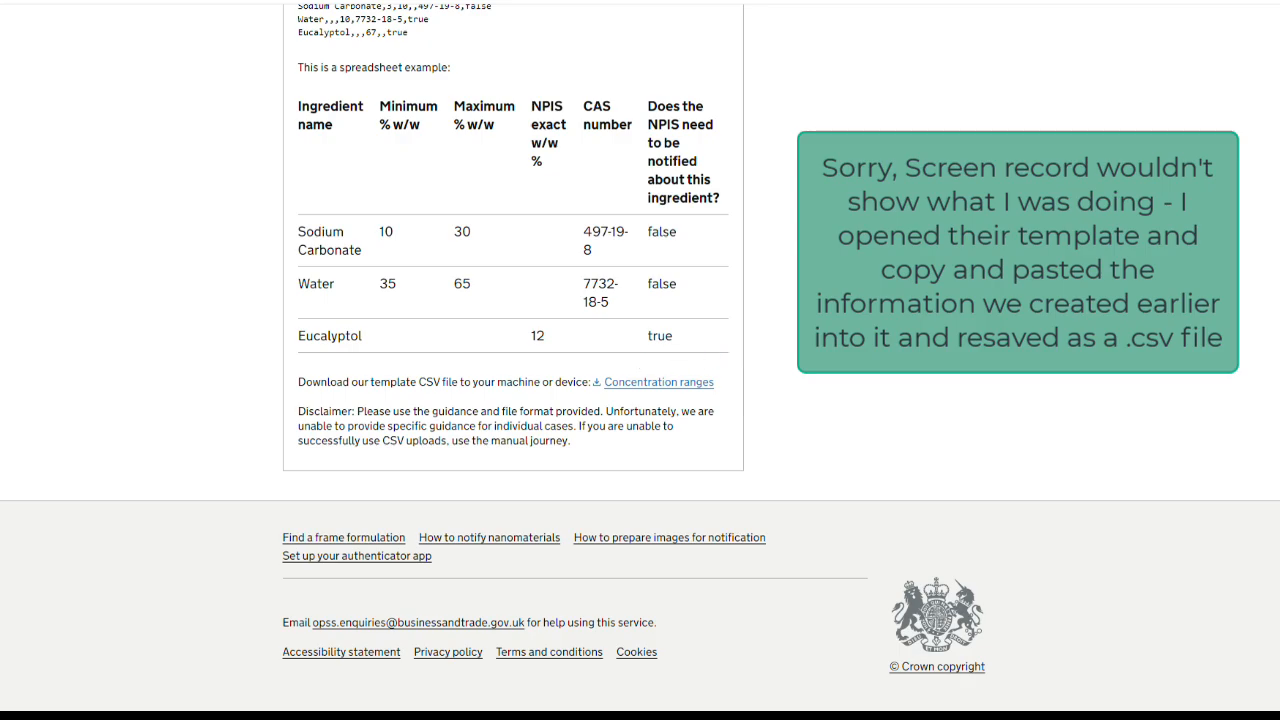
pyautogui.click(658, 382)
pyautogui.scroll(5, 723, 431)
pyautogui.scroll(4, 745, 424)
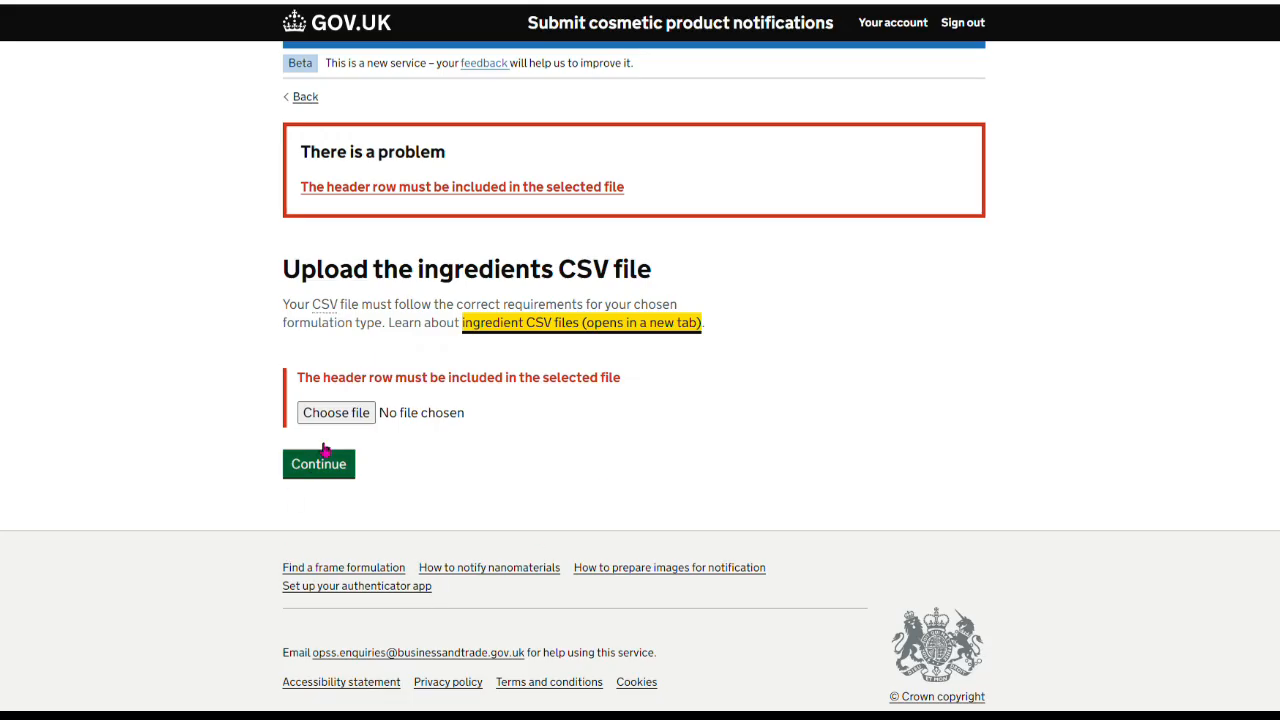
# Upload PORTAL DEMO CSV.csv as the ingredients file and complete the product details task.
pyautogui.click(336, 413)
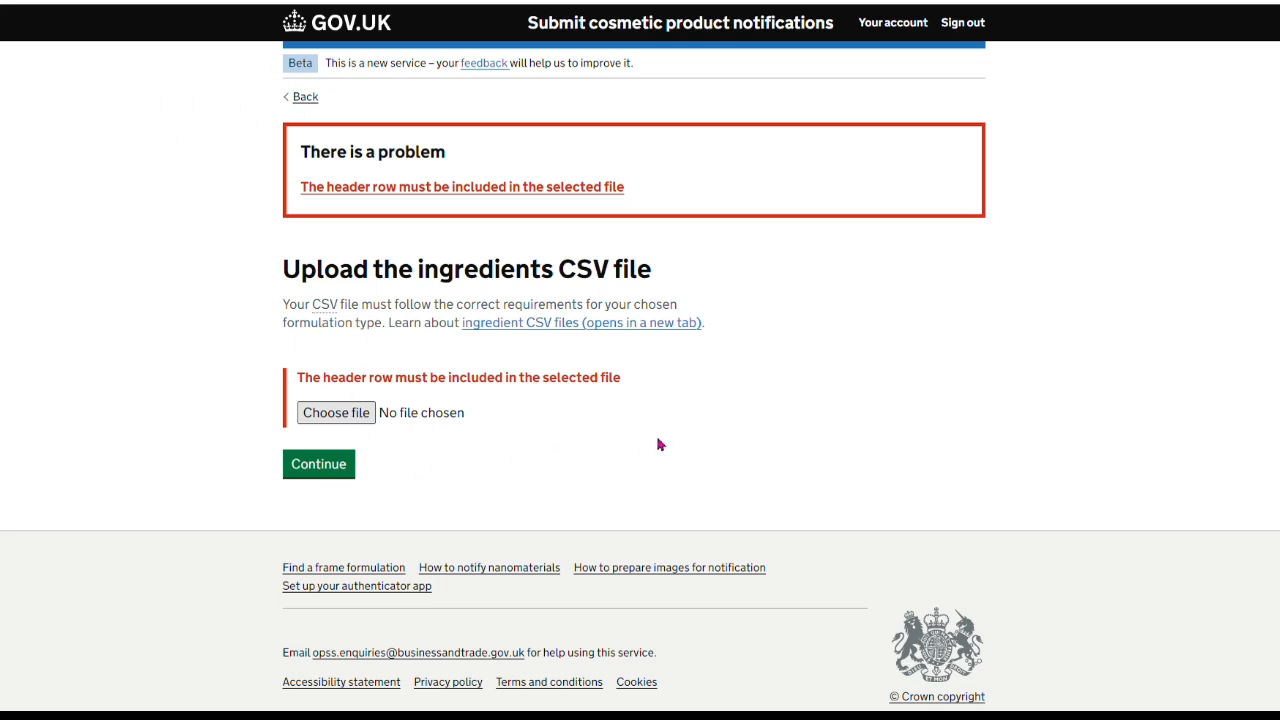
pyautogui.click(318, 464)
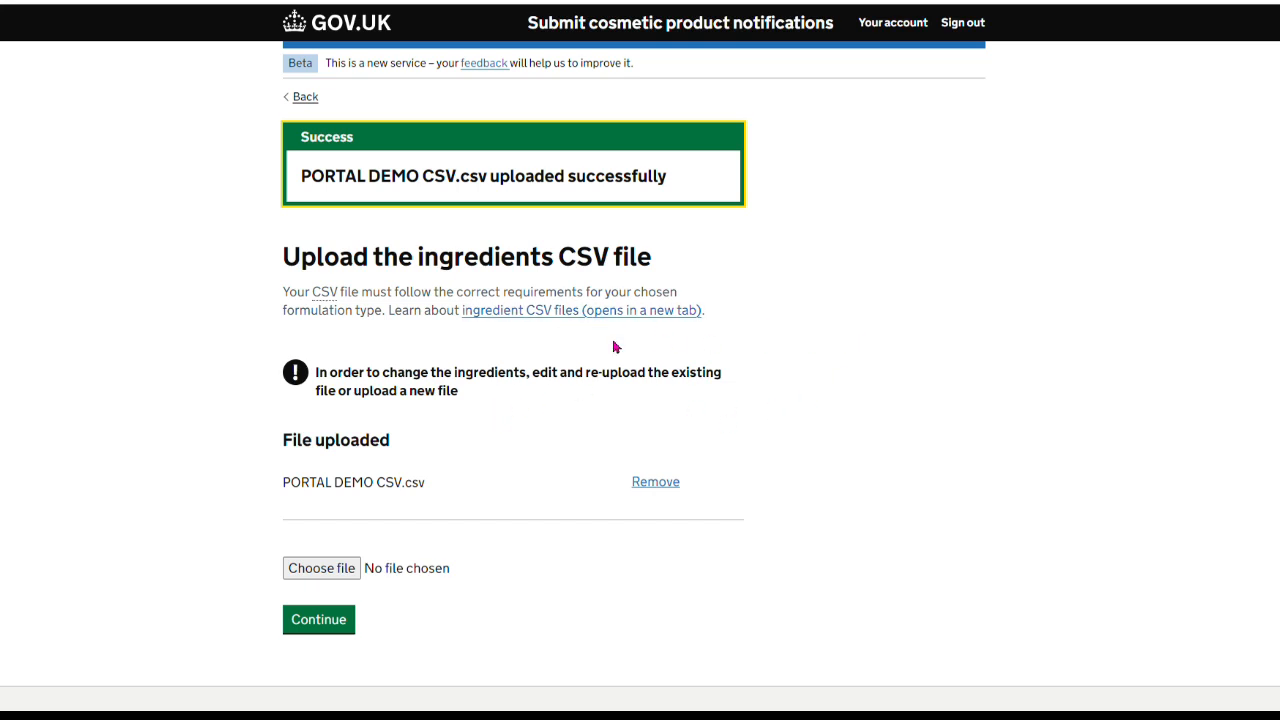
pyautogui.scroll(-1, 762, 465)
pyautogui.scroll(-1, 762, 465)
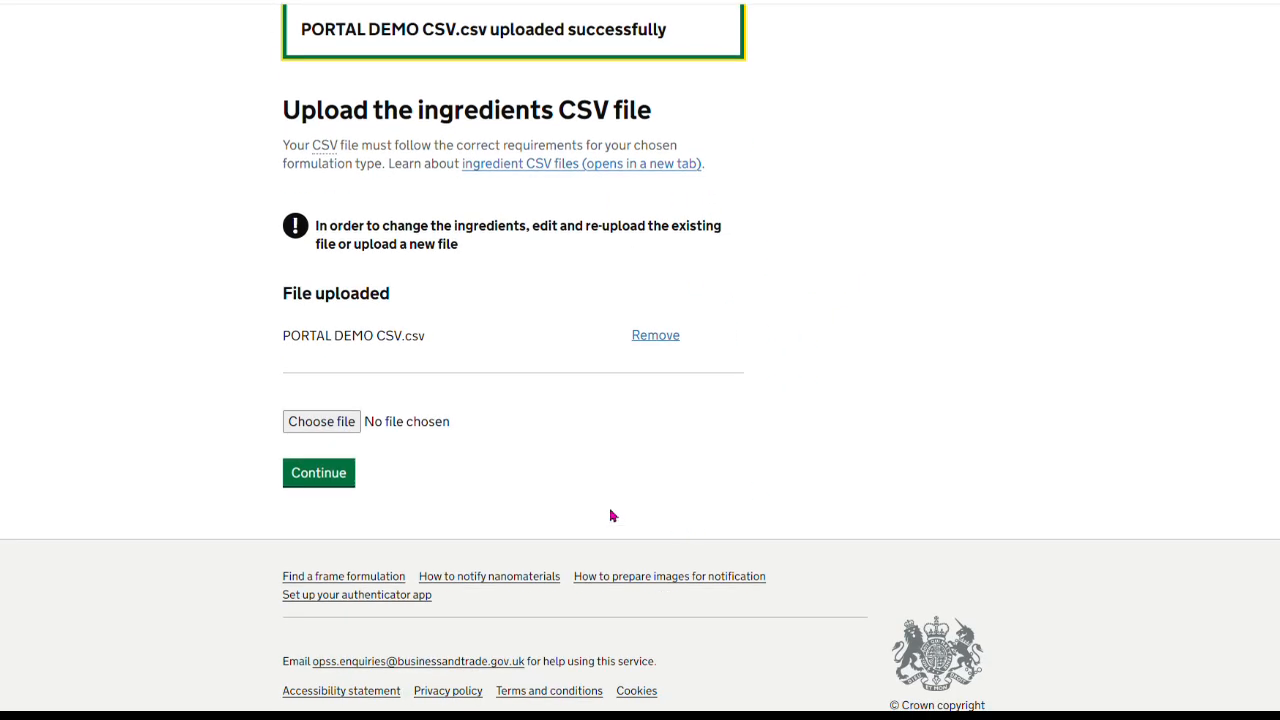
pyautogui.click(320, 478)
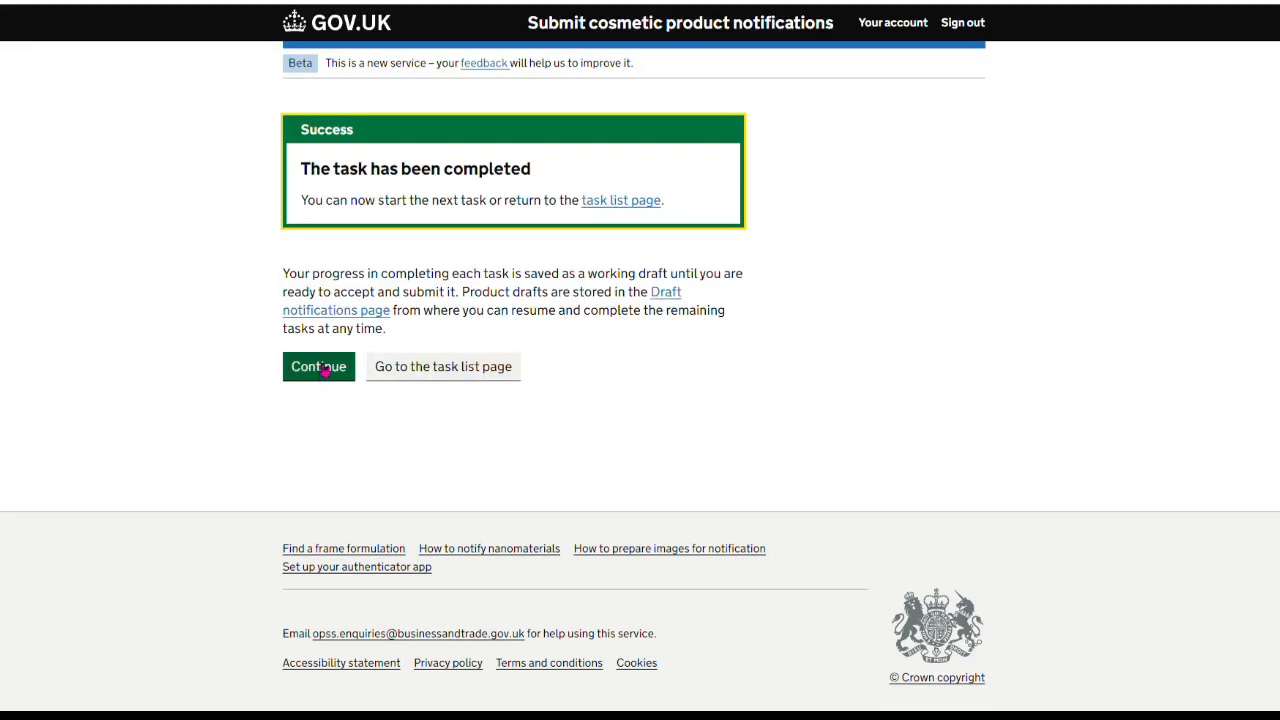
# Go on to the accept and submit review and check the draft's product details and ingredient concentration ranges.
pyautogui.click(321, 368)
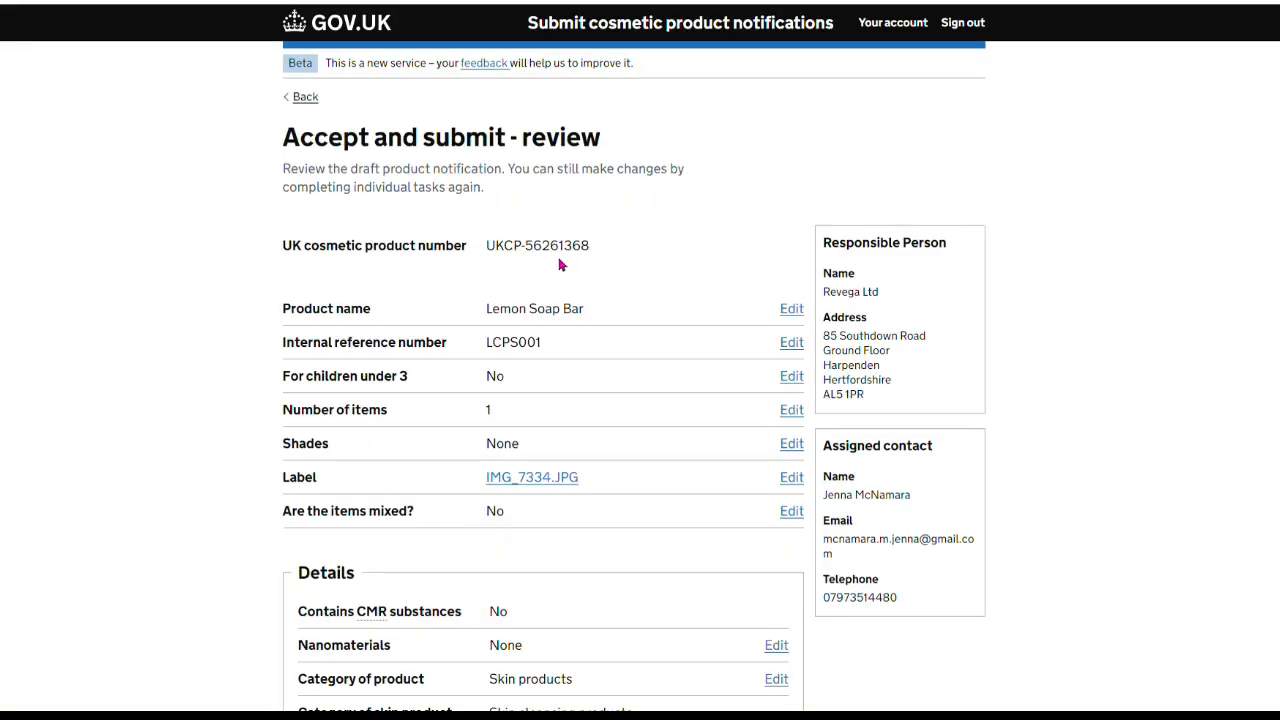
pyautogui.scroll(-1, 735, 525)
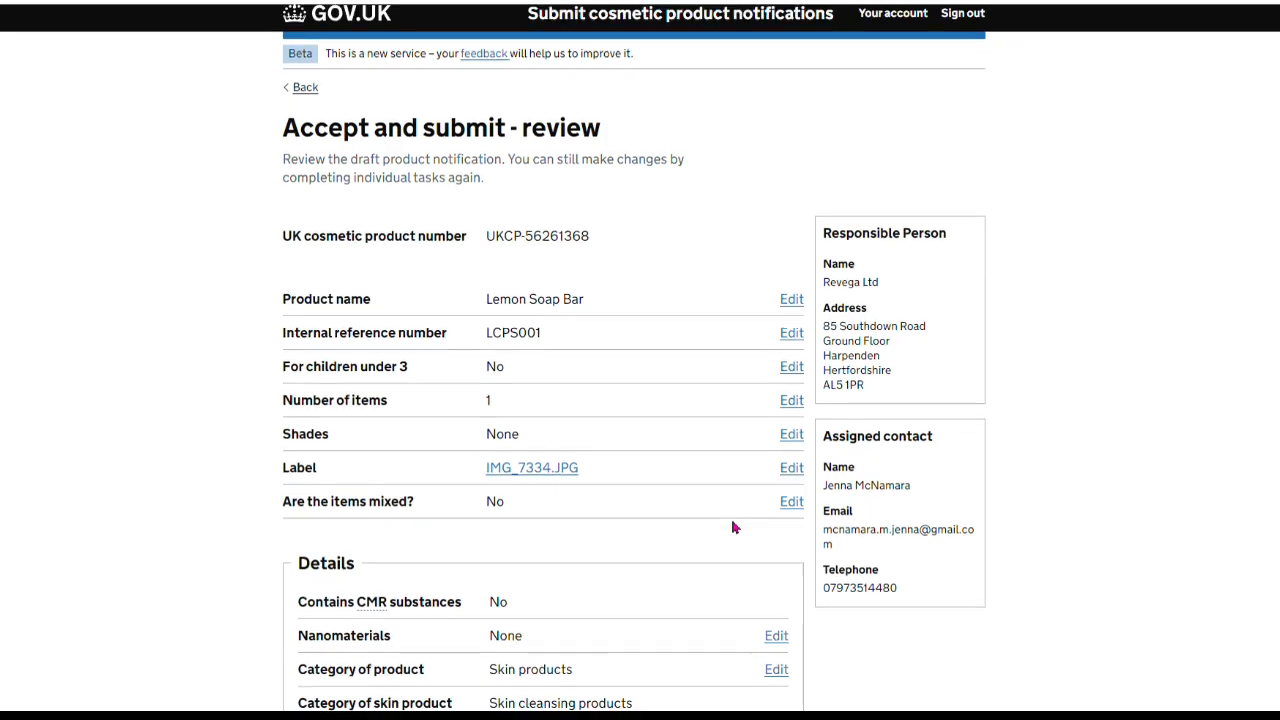
pyautogui.scroll(-9, 733, 527)
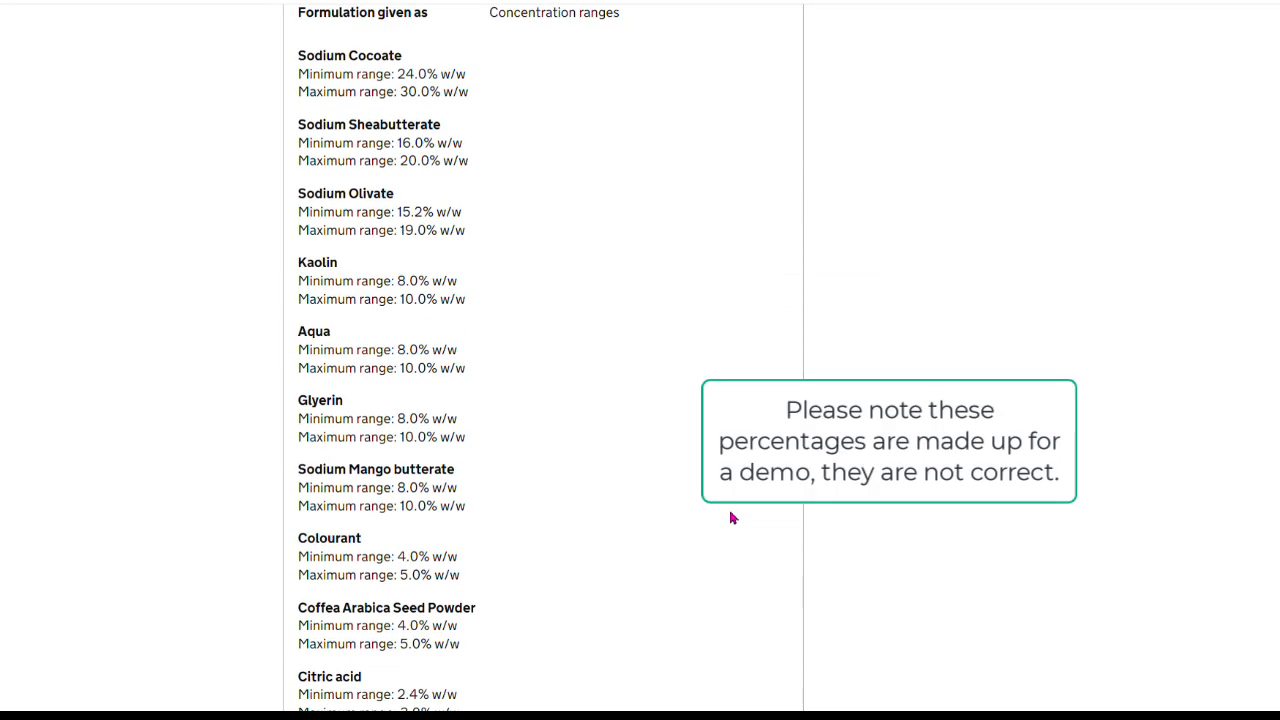
pyautogui.scroll(-3, 396, 364)
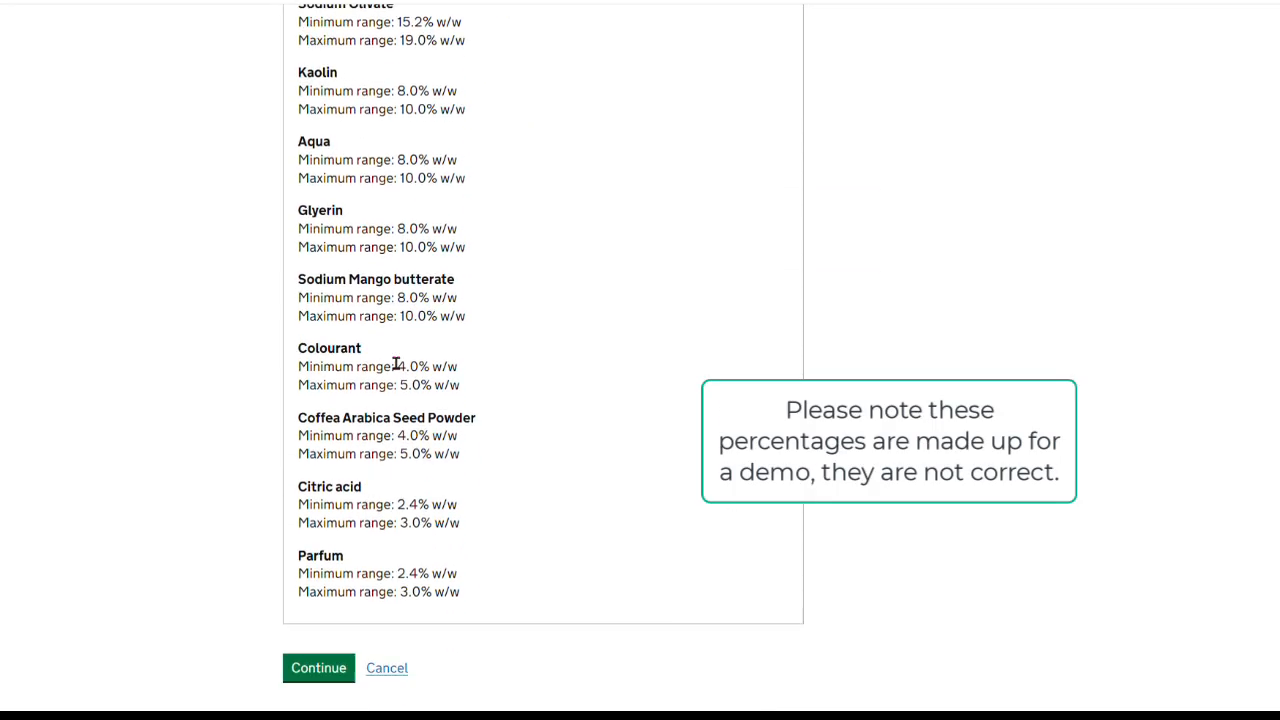
pyautogui.scroll(-3, 396, 364)
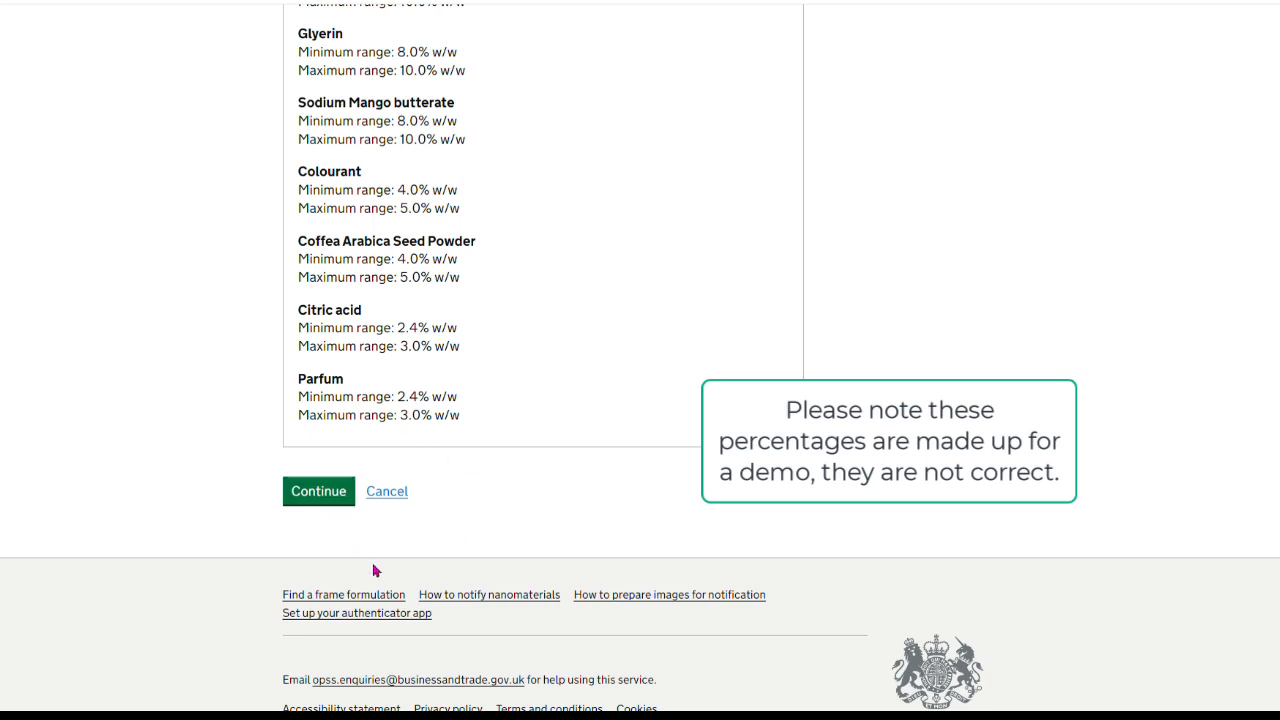
# Cancel the submission and delete the Lemon Soap Bar draft, entering the text-message security code to authorise it.
pyautogui.click(393, 492)
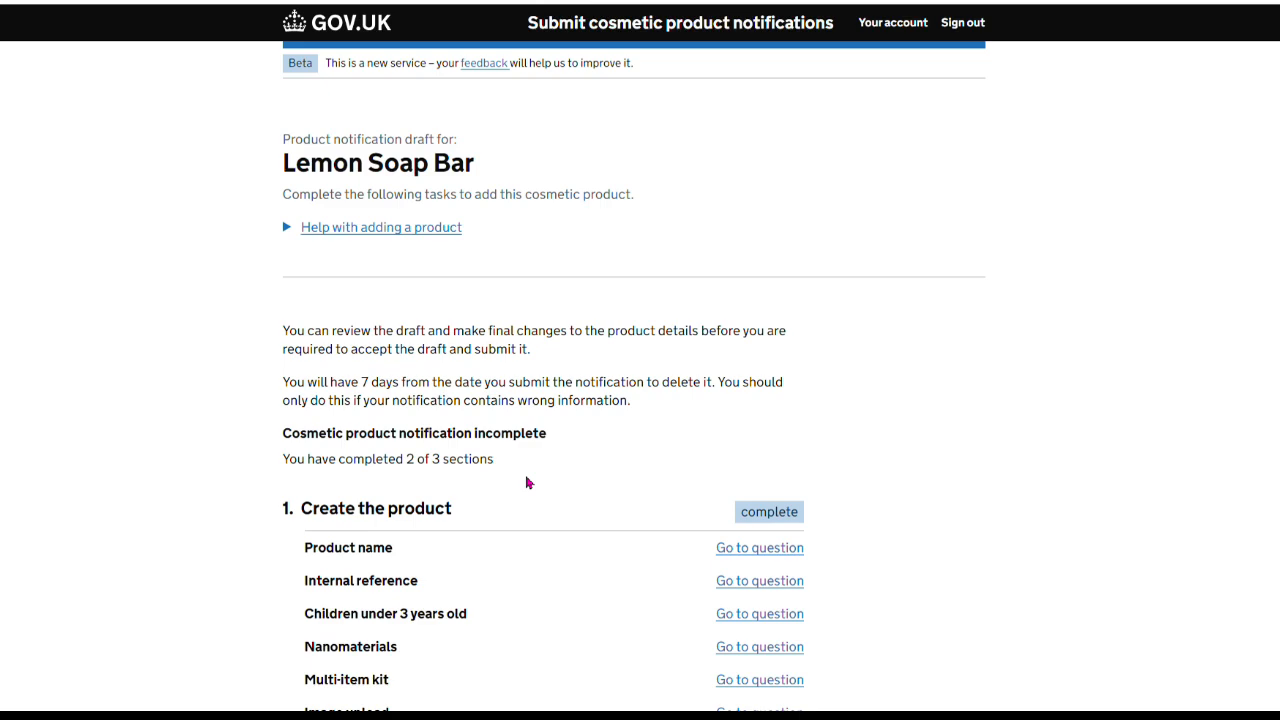
pyautogui.scroll(-6, 527, 481)
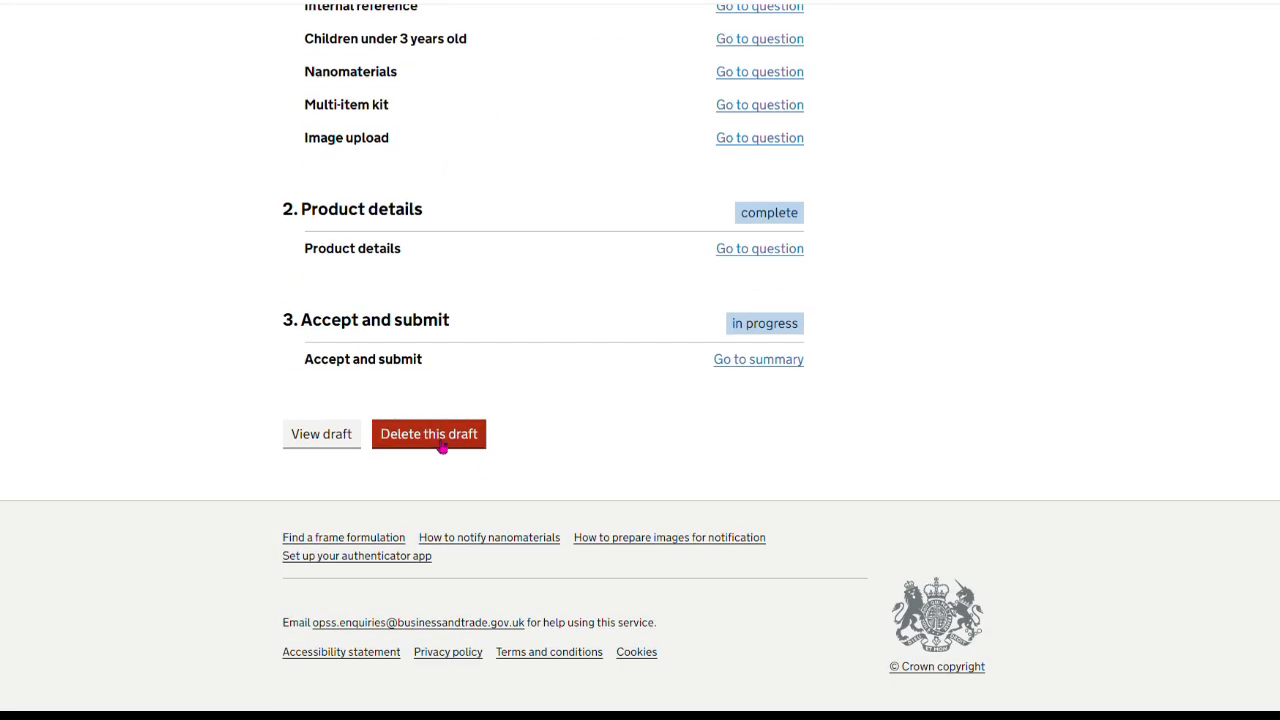
pyautogui.click(441, 446)
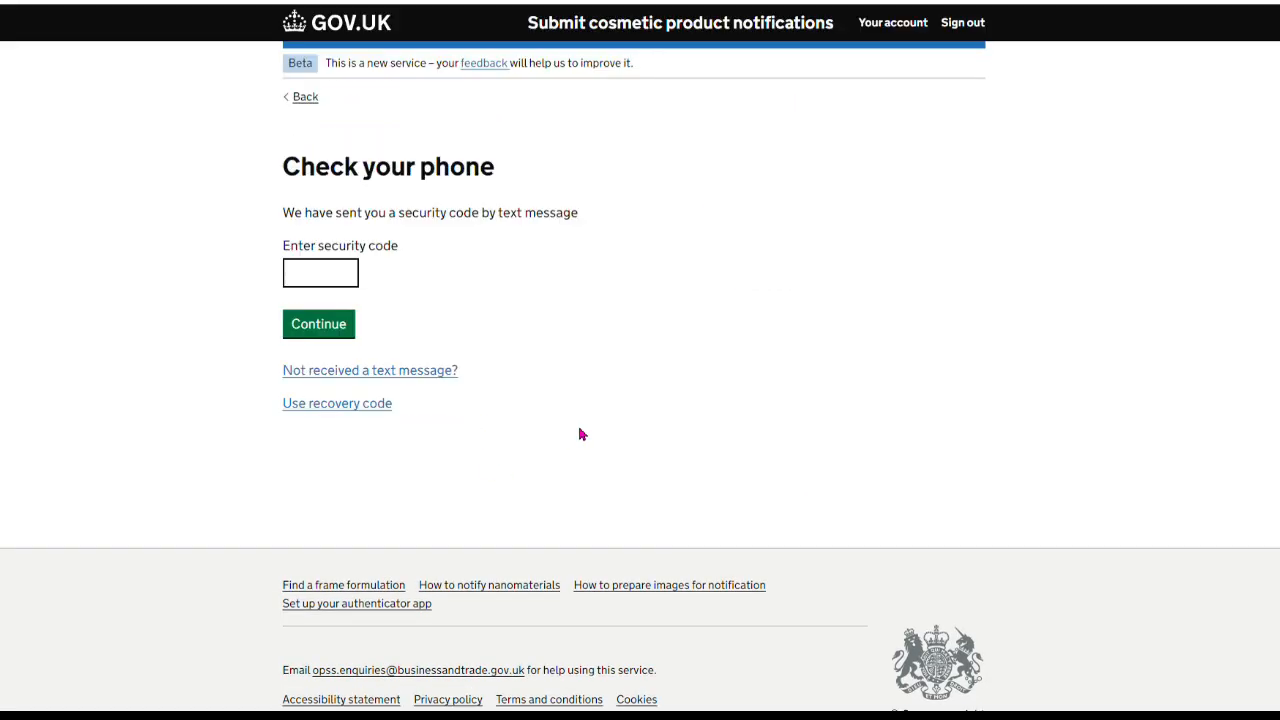
pyautogui.click(326, 279)
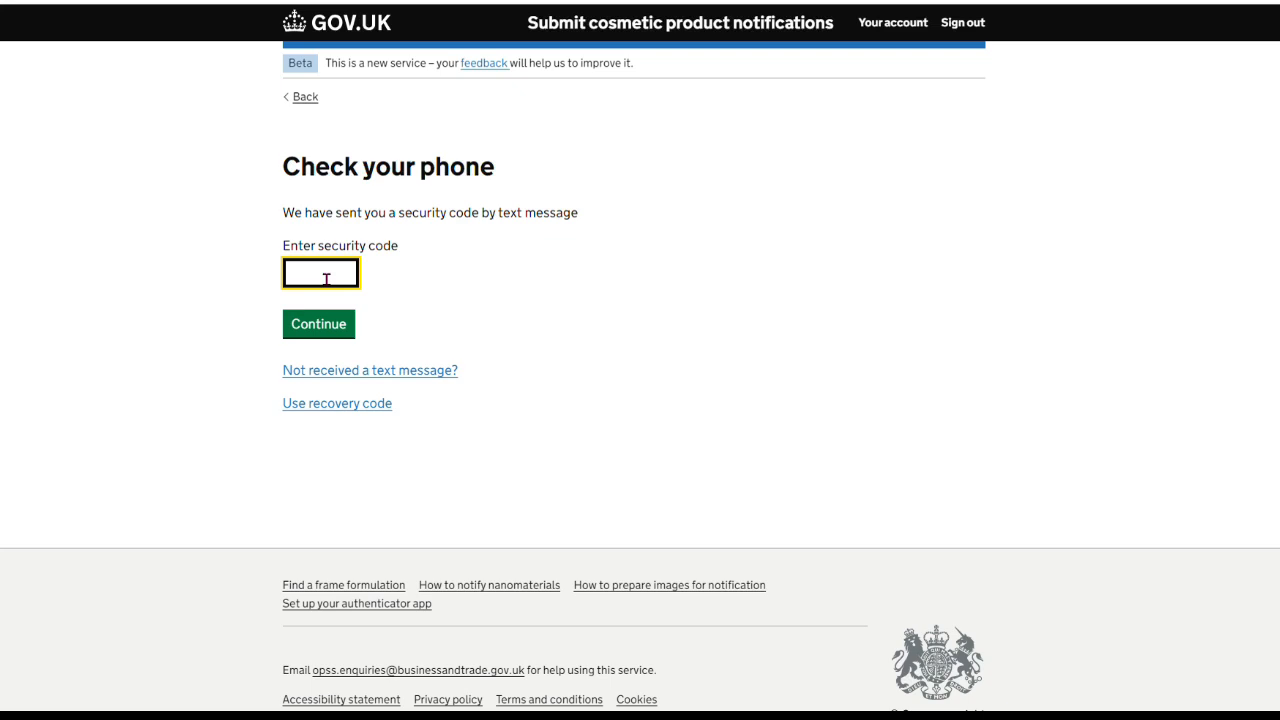
pyautogui.click(328, 333)
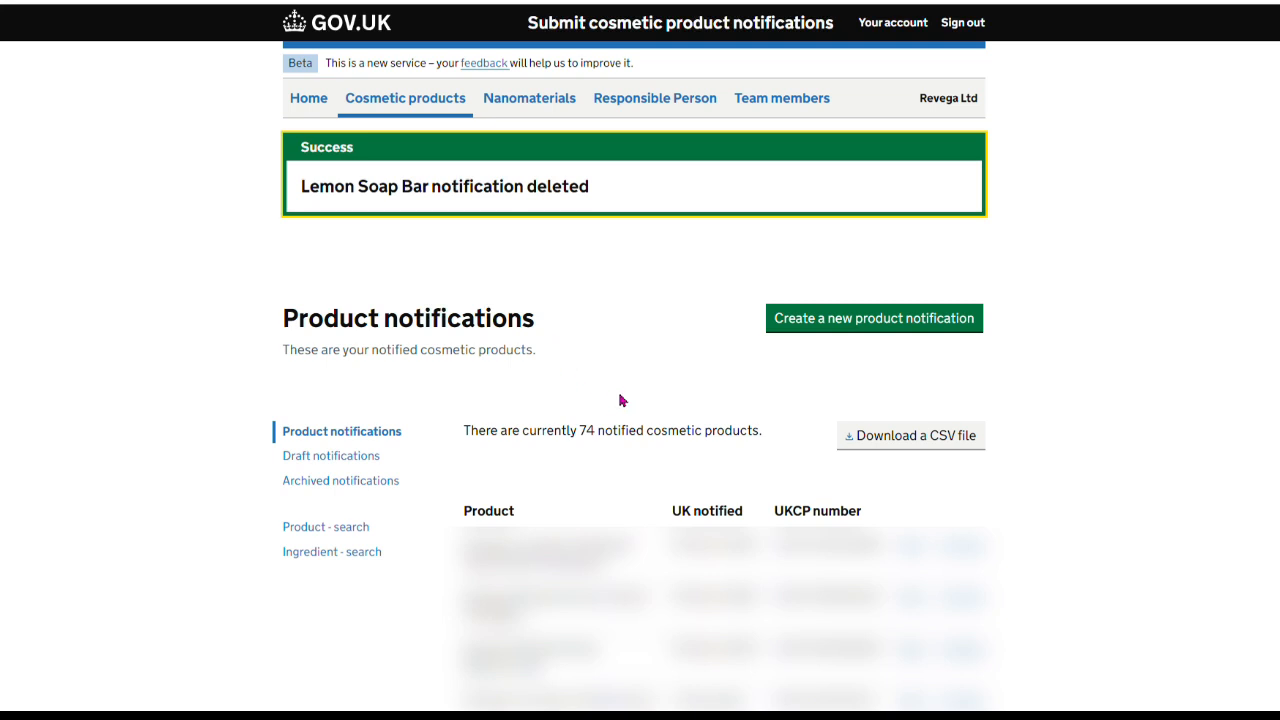
pyautogui.click(570, 465)
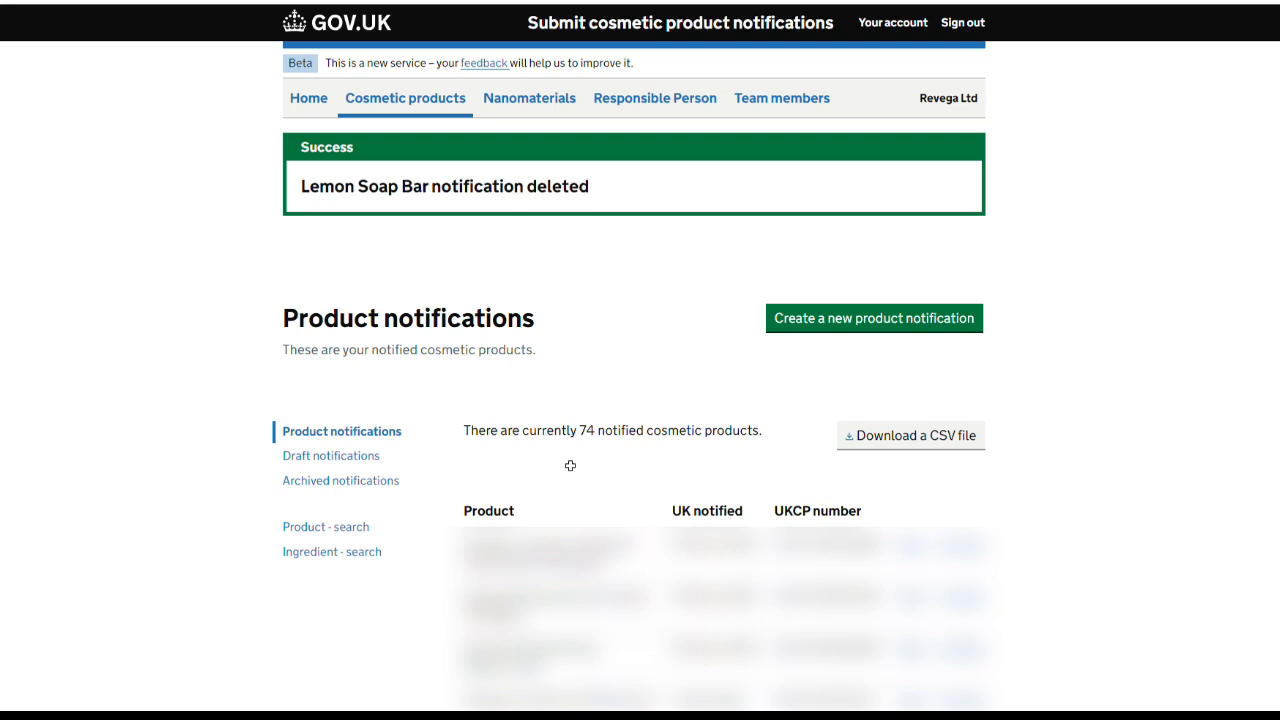